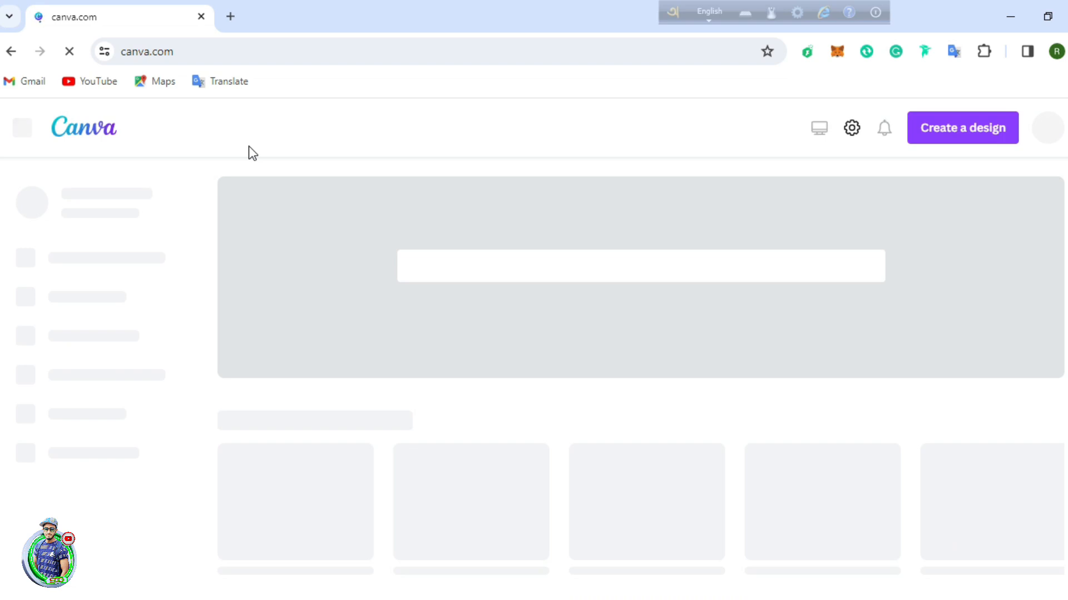
Step: Open the list of suggested design types from the Canva home page
mouse_move(245, 151)
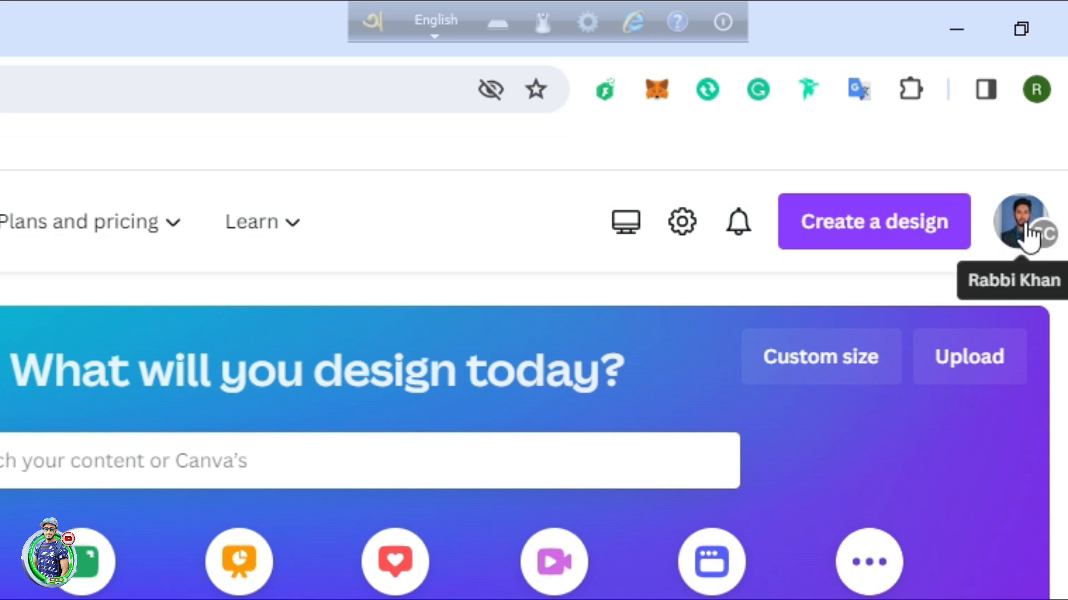
left_click(916, 237)
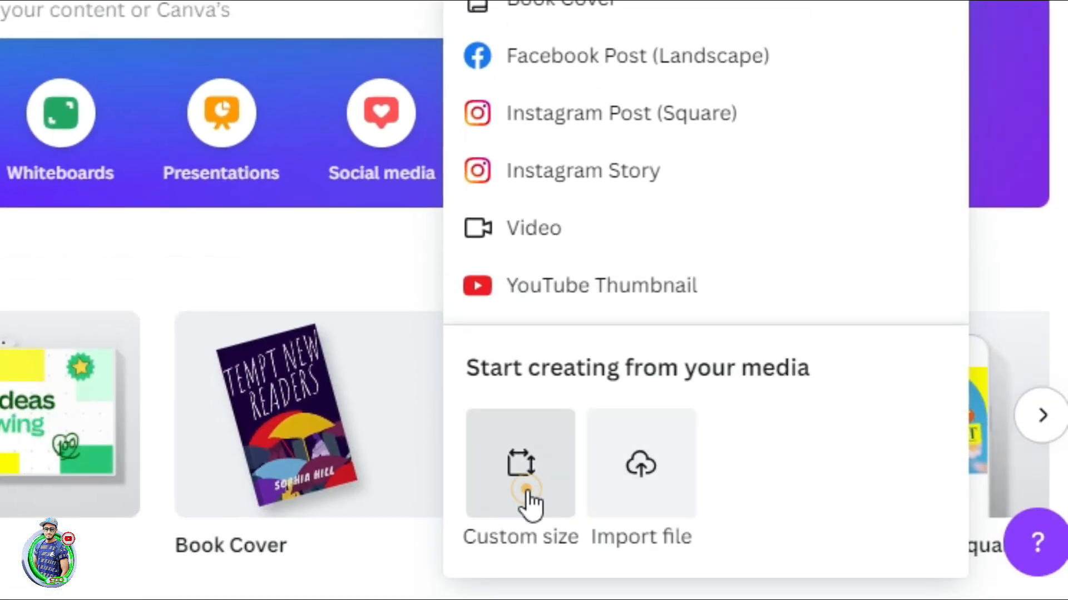
Step: Create a blank custom-size design measuring 6.14 × 9.69 inches
left_click(525, 495)
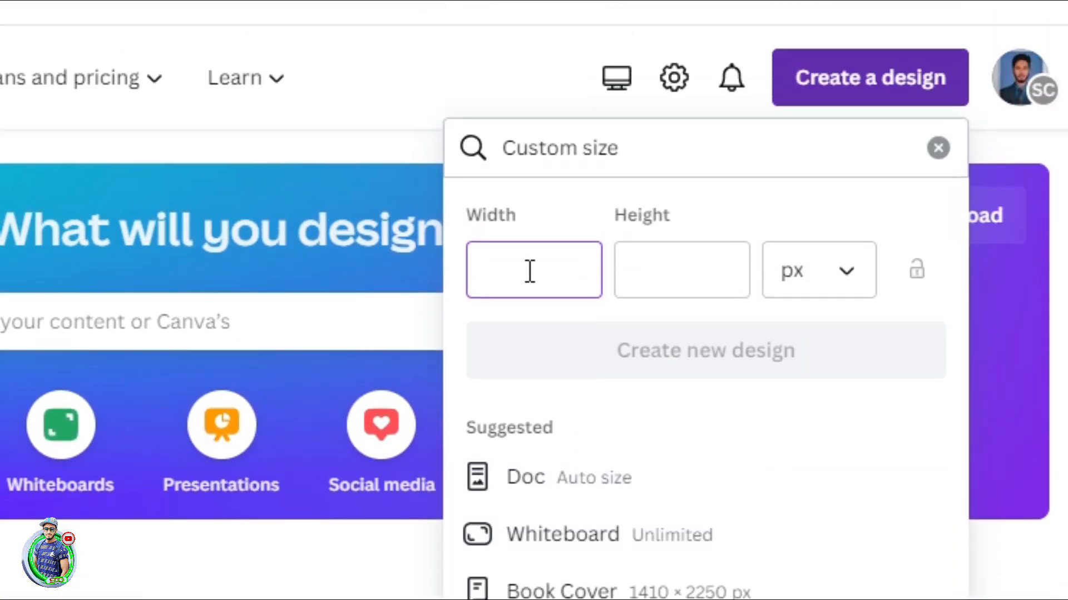
left_click(529, 272)
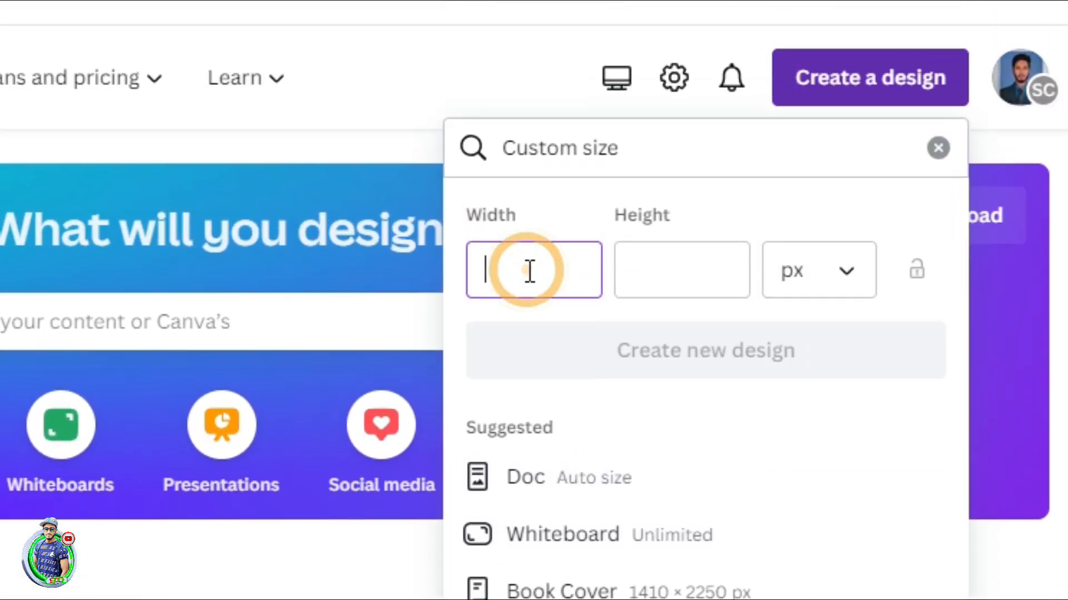
left_click(818, 276)
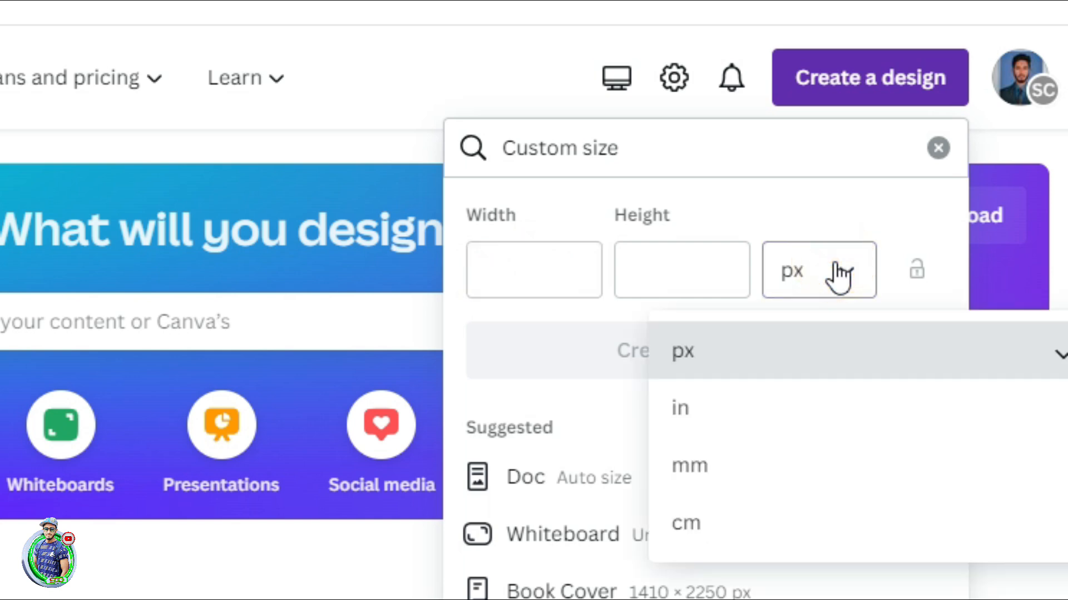
left_click(696, 404)
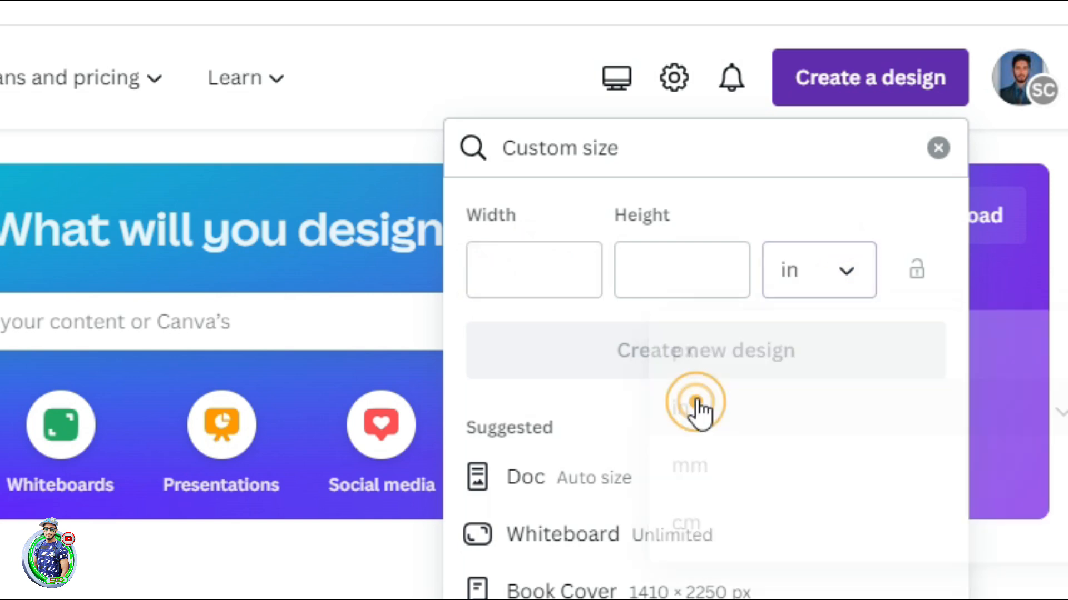
left_click(533, 272)
type("6.14")
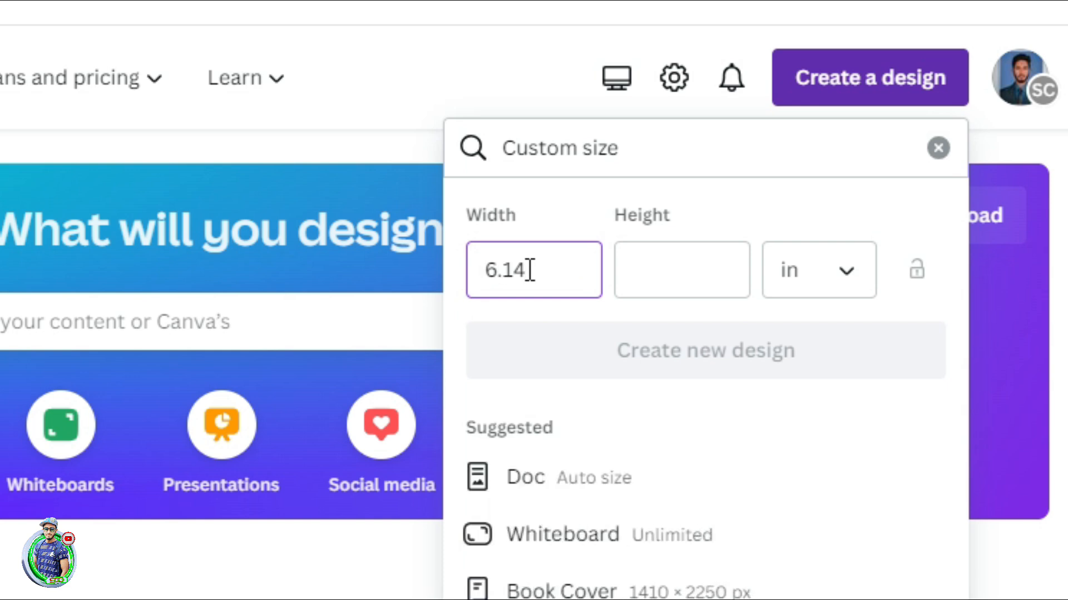
left_click(657, 256)
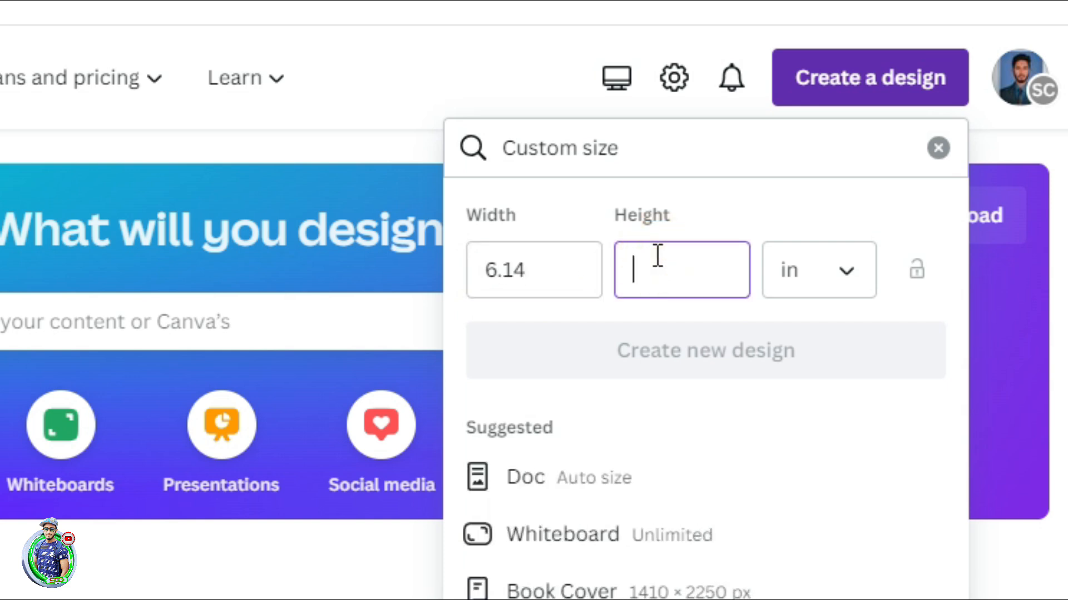
type("9.69")
left_click(735, 343)
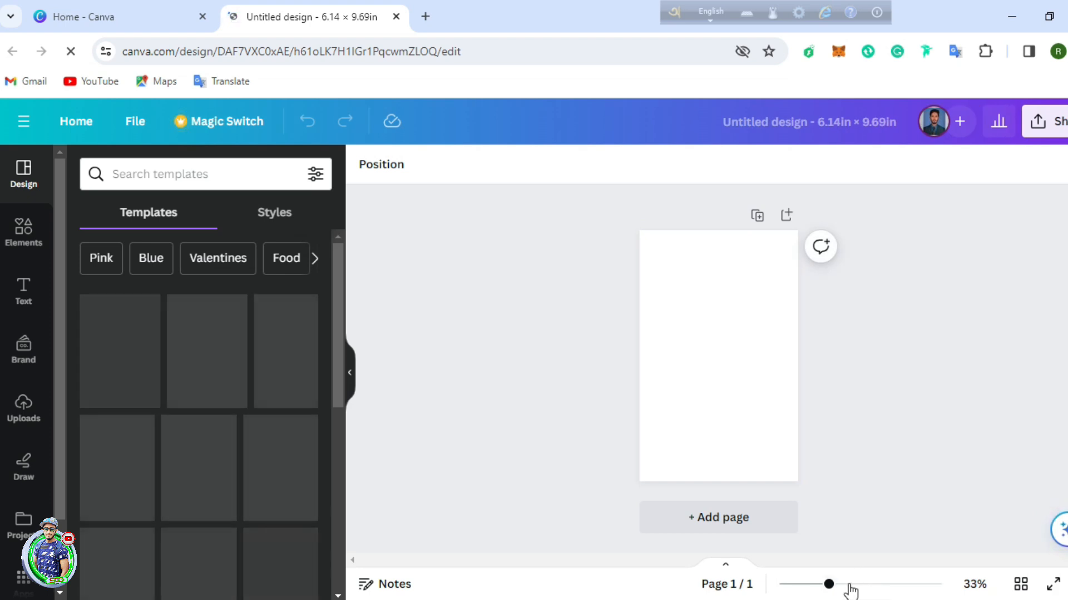
left_click_drag(828, 584, 844, 584)
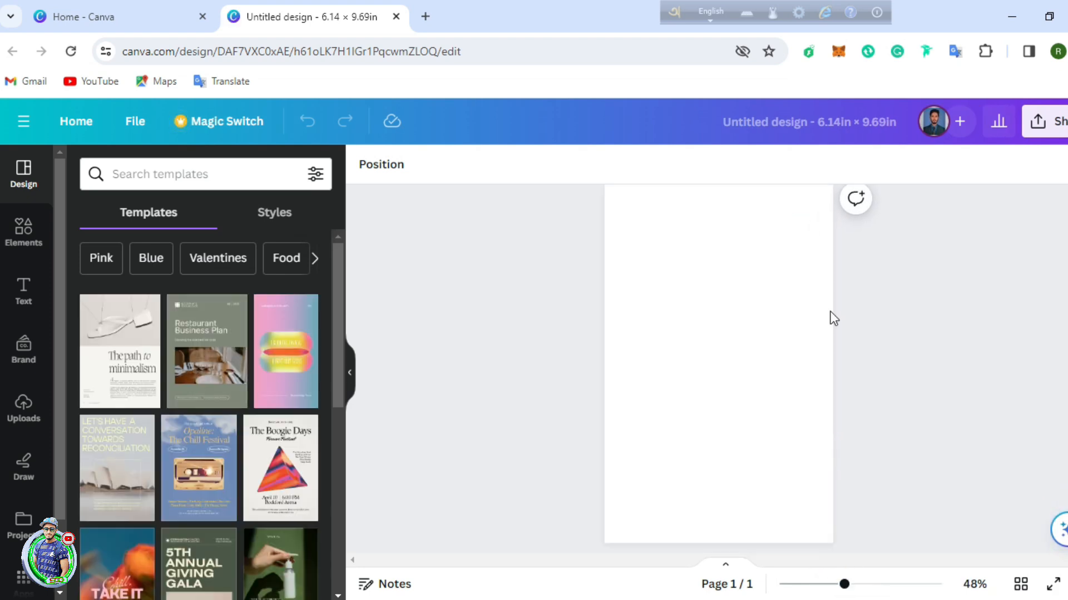
scroll(773, 362, "down", 1)
scroll(723, 339, "up", 1)
left_click(713, 332)
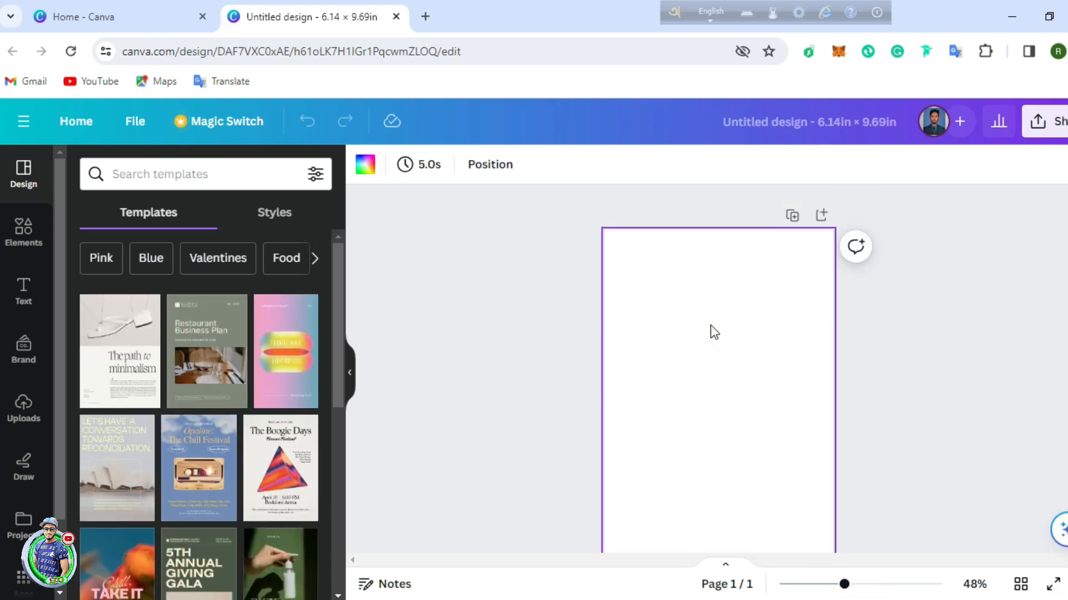
left_click(366, 165)
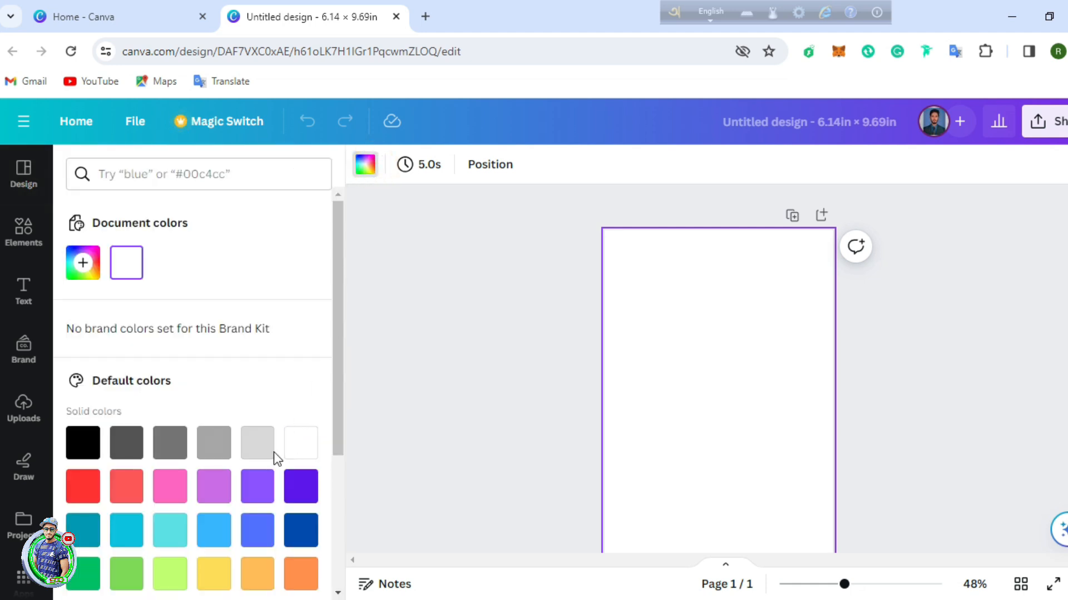
scroll(250, 433, "down", 3)
left_click(167, 482)
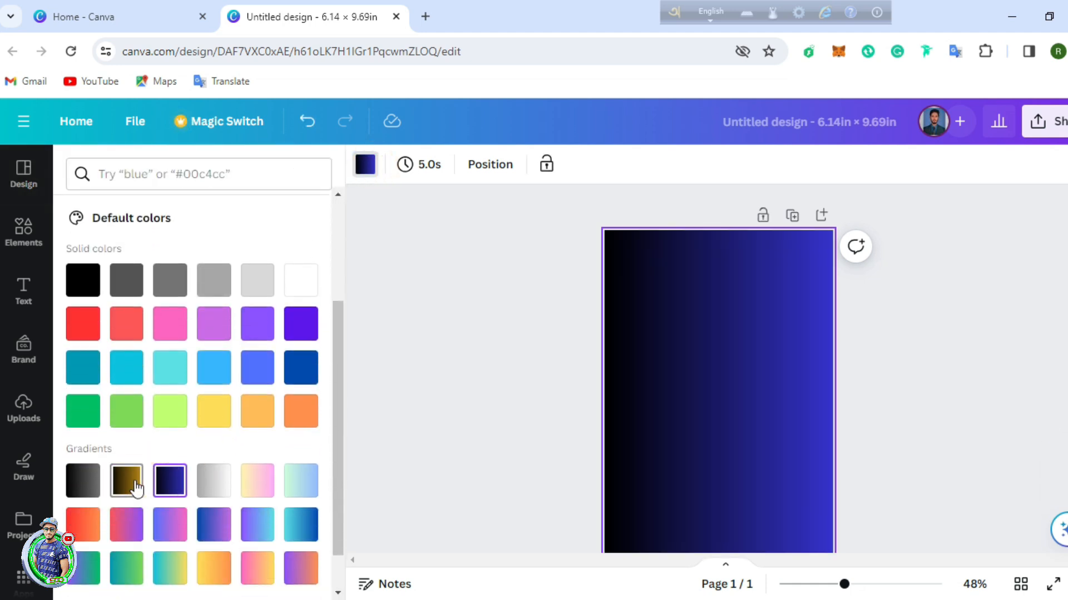
left_click(136, 489)
scroll(189, 478, "down", 2)
left_click(181, 477)
left_click(178, 523)
left_click(209, 528)
left_click(303, 520)
left_click(293, 364)
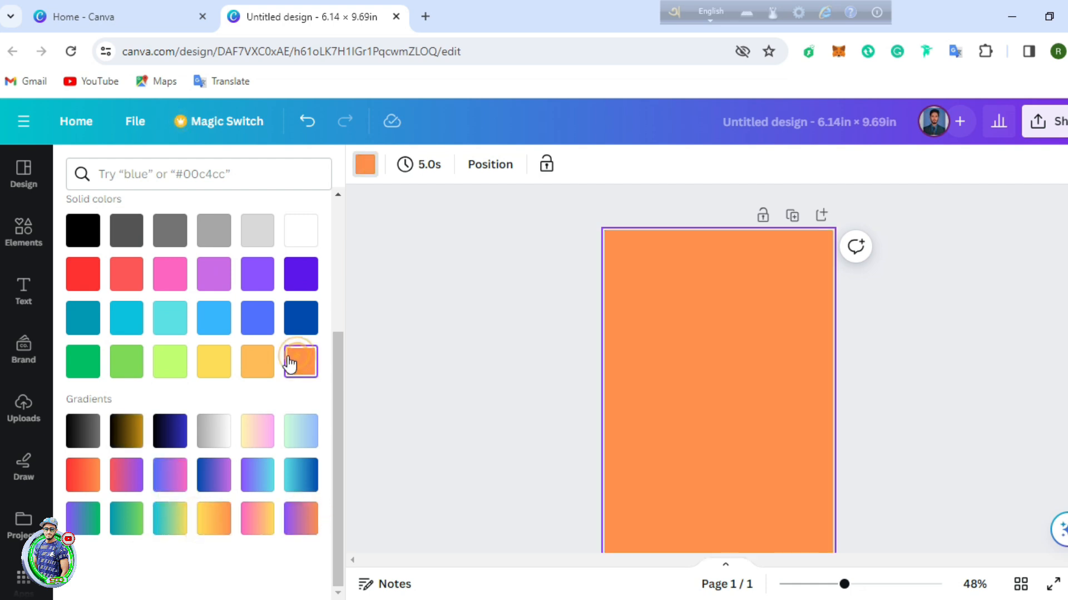
scroll(341, 412, "up", 3)
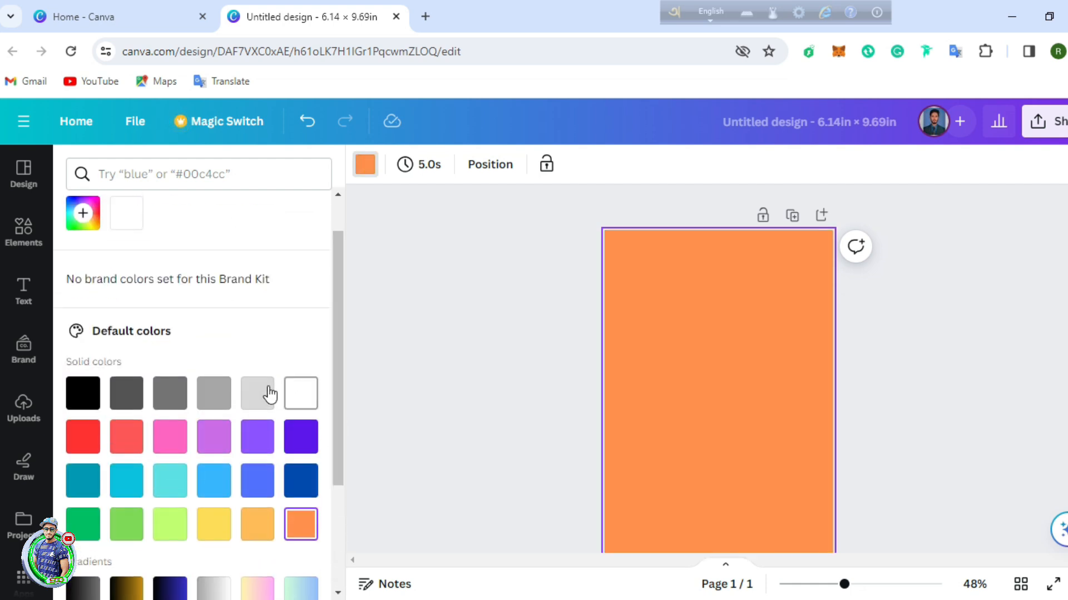
scroll(114, 322, "down", 1)
scroll(100, 278, "up", 2)
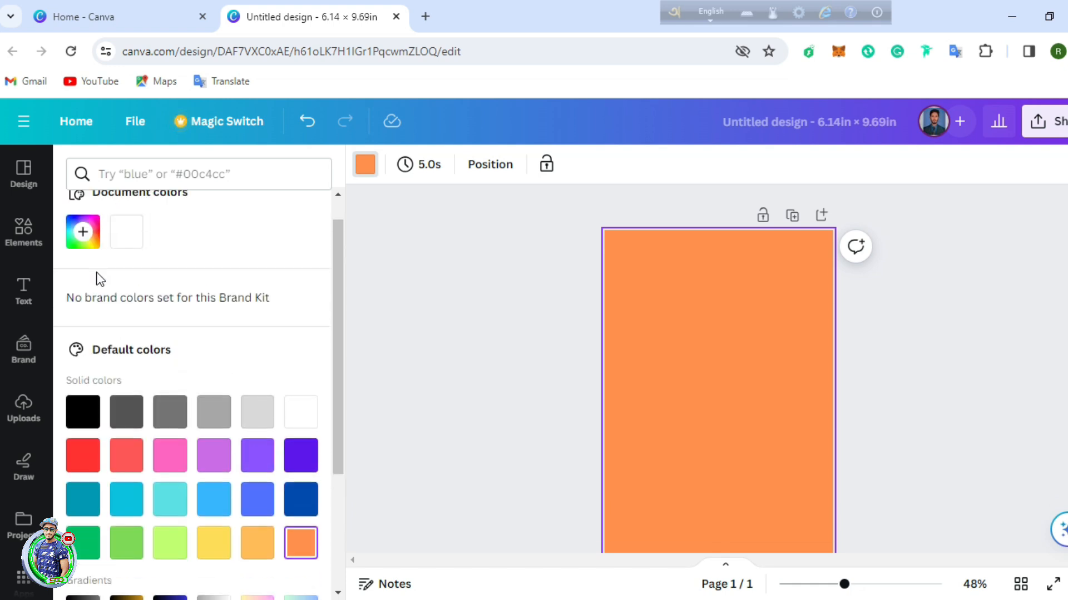
left_click(81, 266)
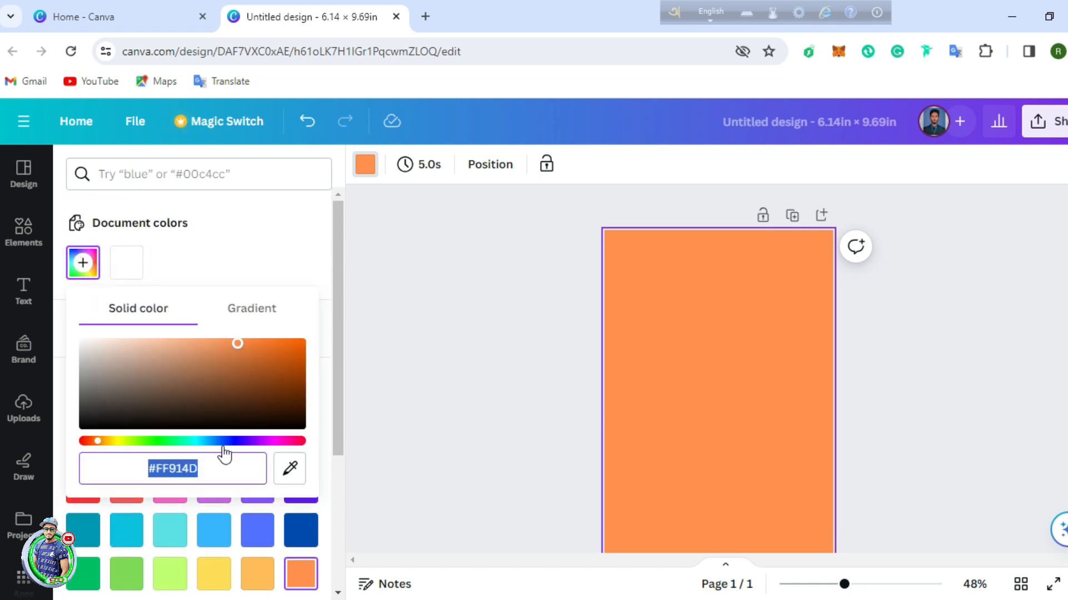
mouse_move(221, 447)
left_mouse_down()
mouse_move(265, 445)
mouse_move(148, 445)
mouse_move(222, 443)
left_mouse_up()
left_click(168, 260)
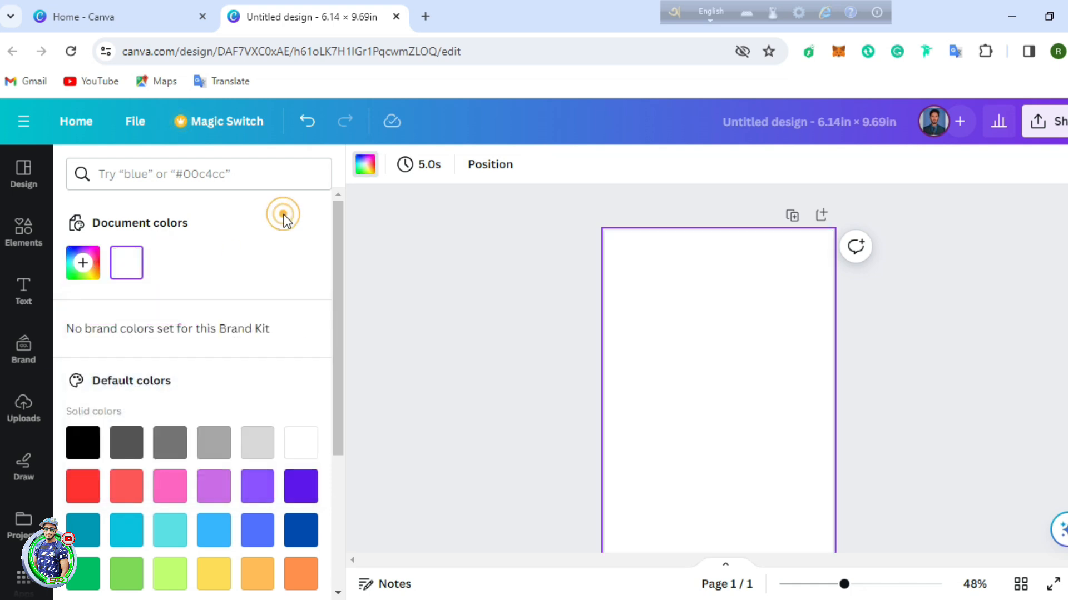
left_click(411, 246)
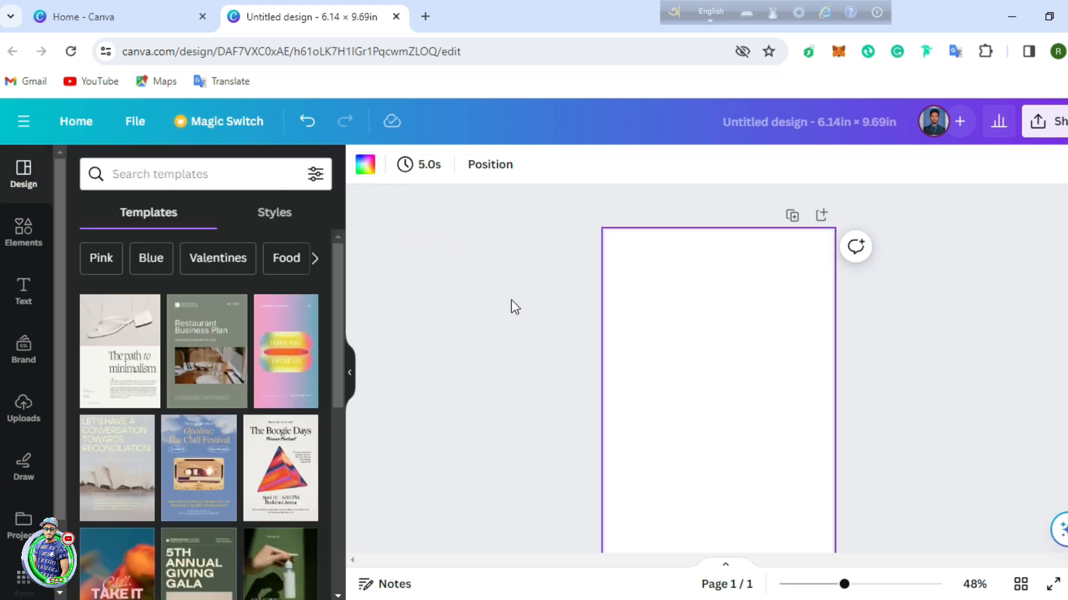
Step: Upload the BG image from the Book Cover folder into Uploads
left_click(24, 414)
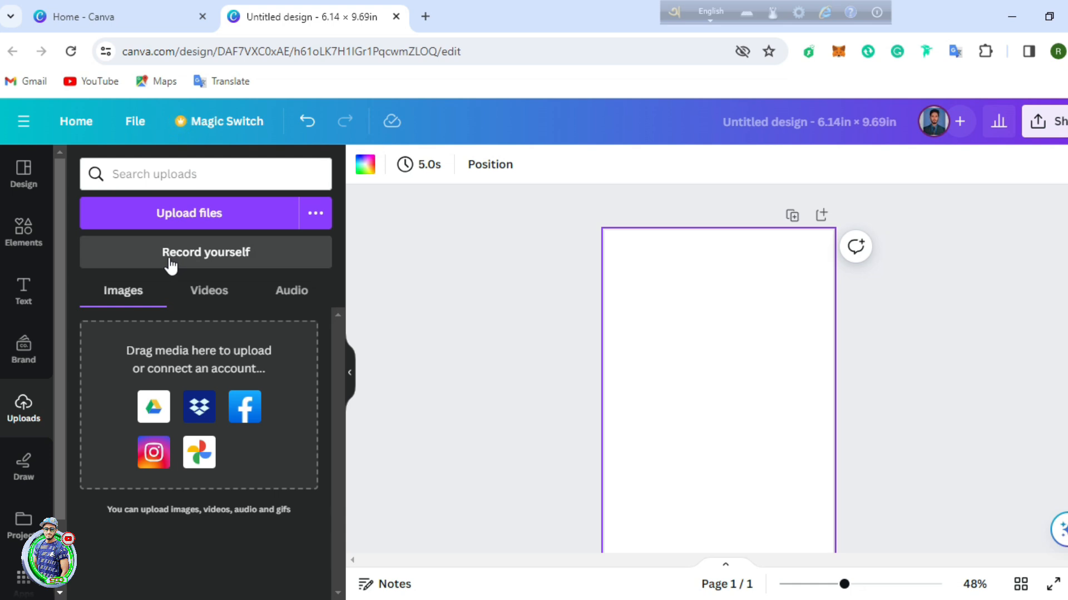
left_click(204, 213)
double_click(532, 234)
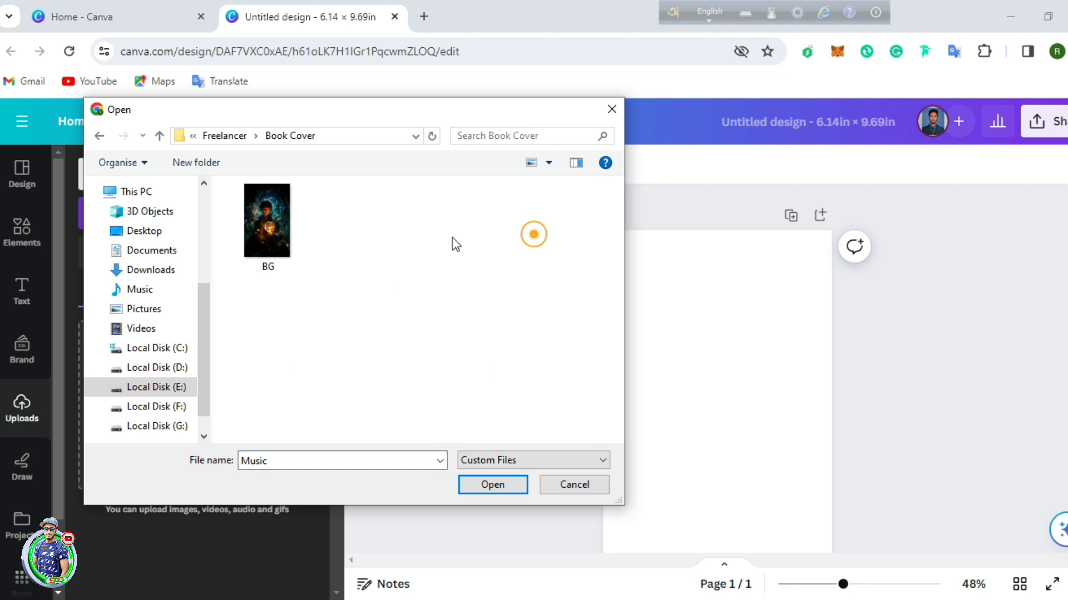
double_click(267, 228)
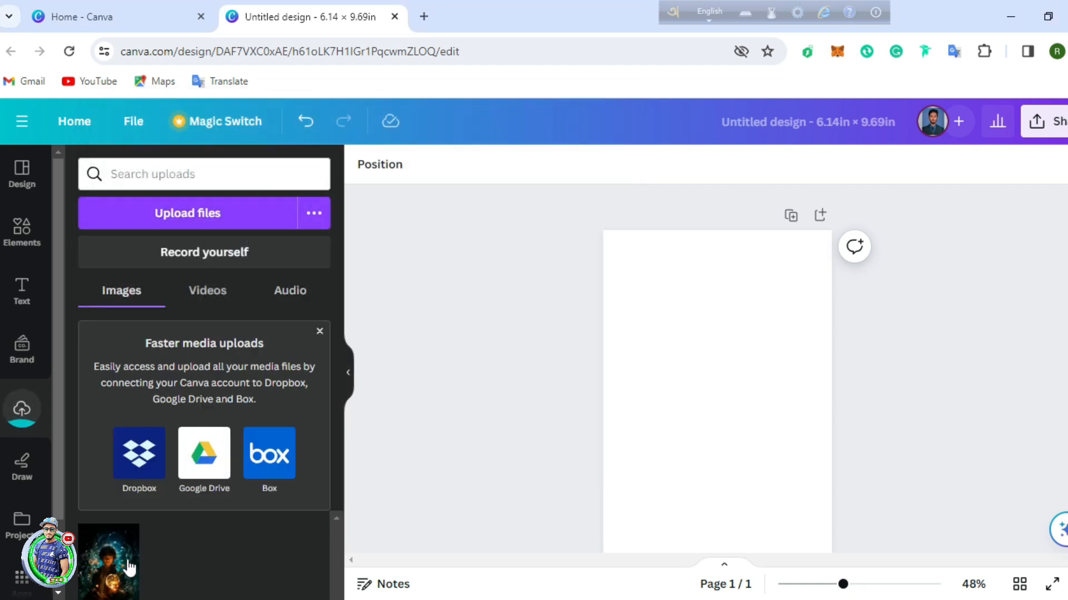
left_click(320, 332)
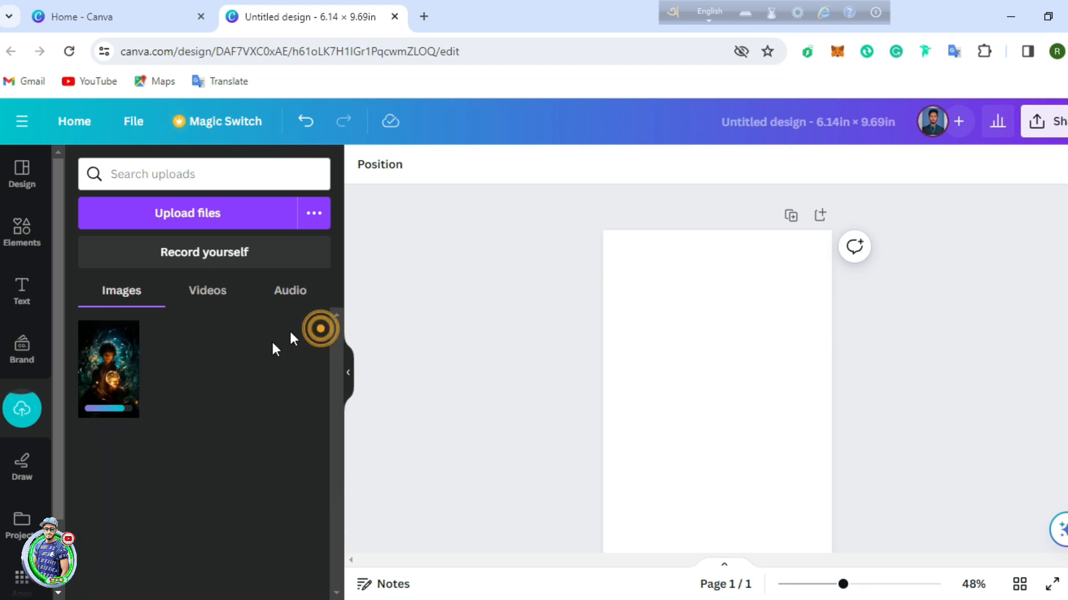
Step: Place the BG image on the page and stretch it to fill the cover
left_click(111, 376)
left_click_drag(642, 280, 603, 230)
scroll(829, 534, "down", 2)
left_click_drag(799, 435, 829, 479)
scroll(945, 445, "up", 1)
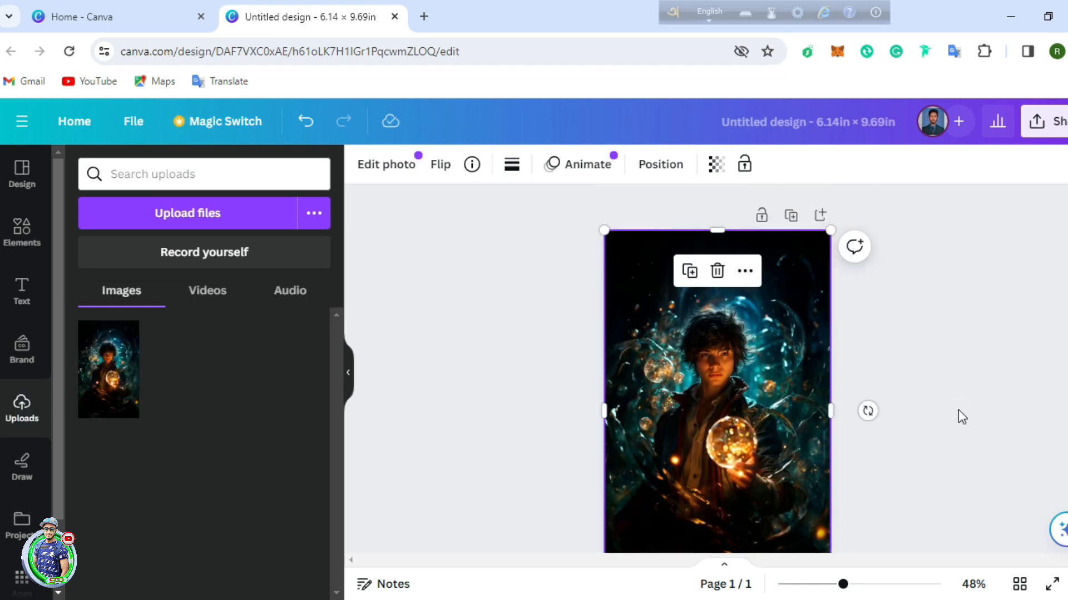
left_click(957, 410)
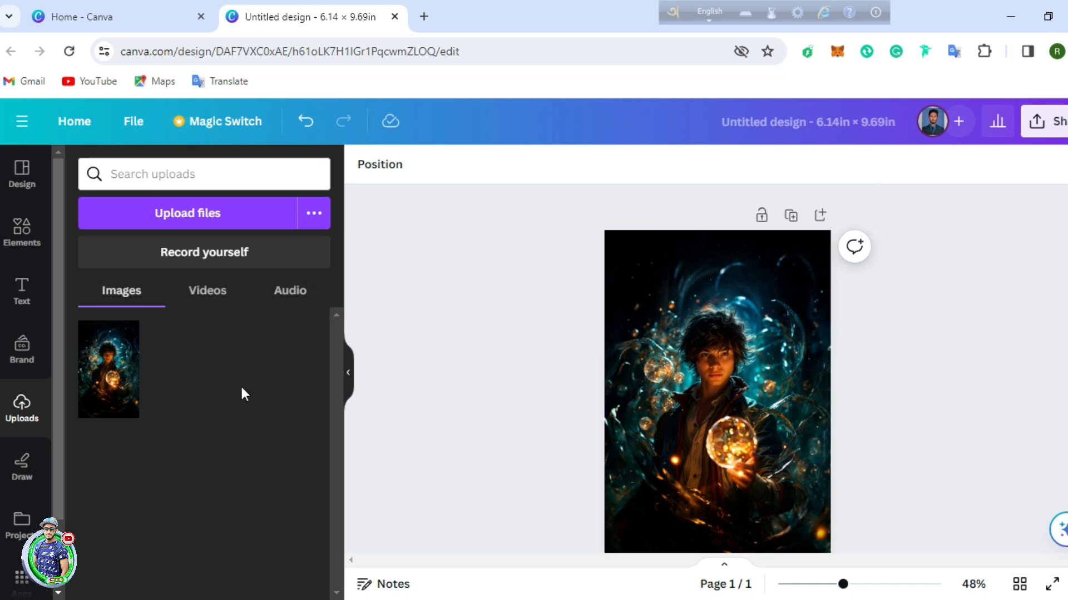
Step: Search Elements for 'light beam' and show all graphic results
left_click(25, 236)
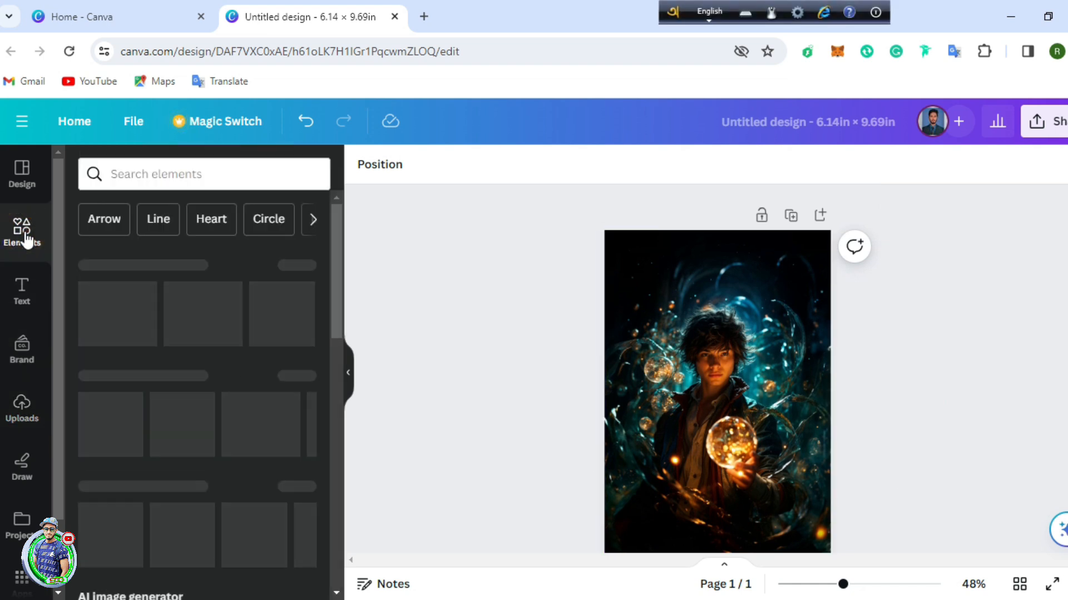
left_click(158, 174)
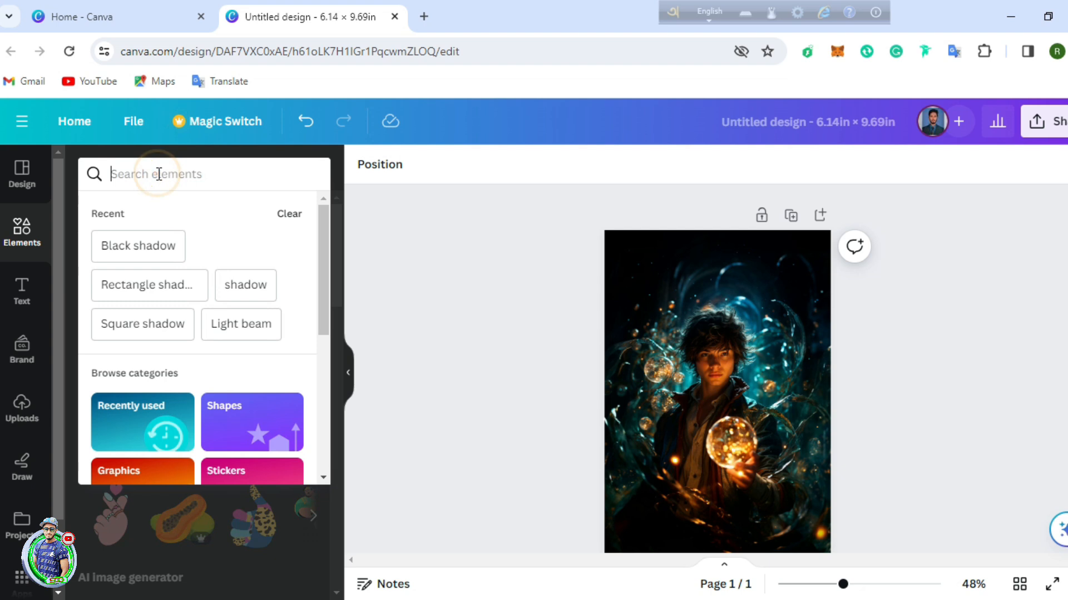
type("light")
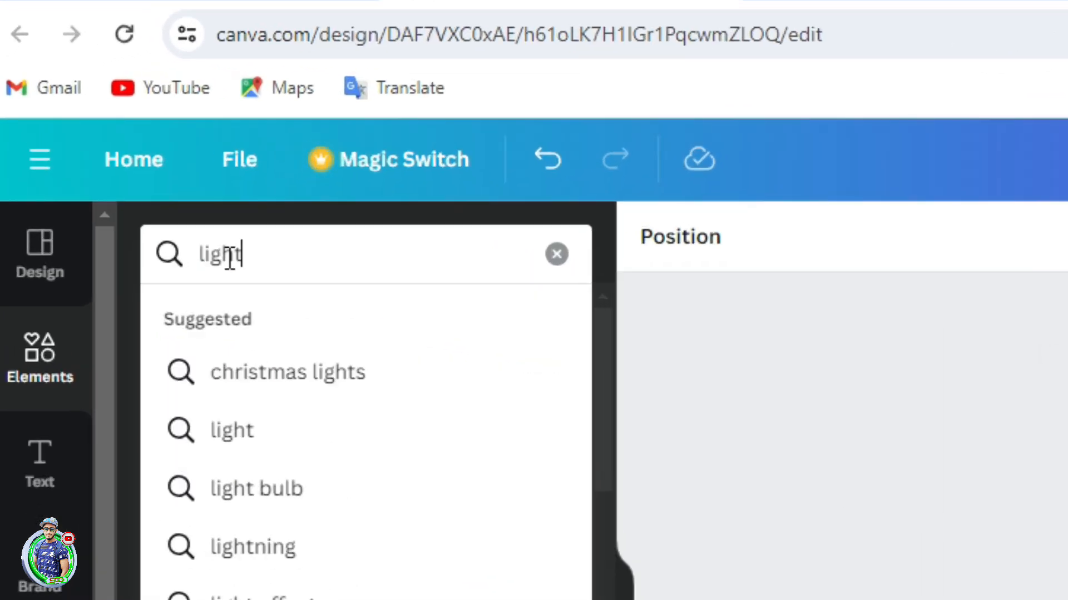
type(" beam")
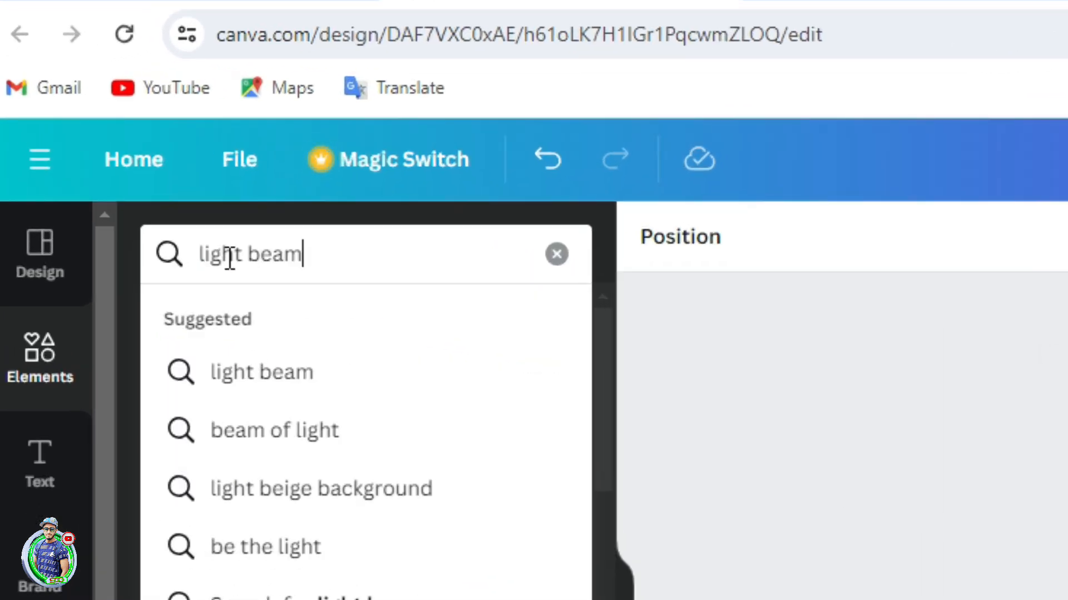
left_click(272, 389)
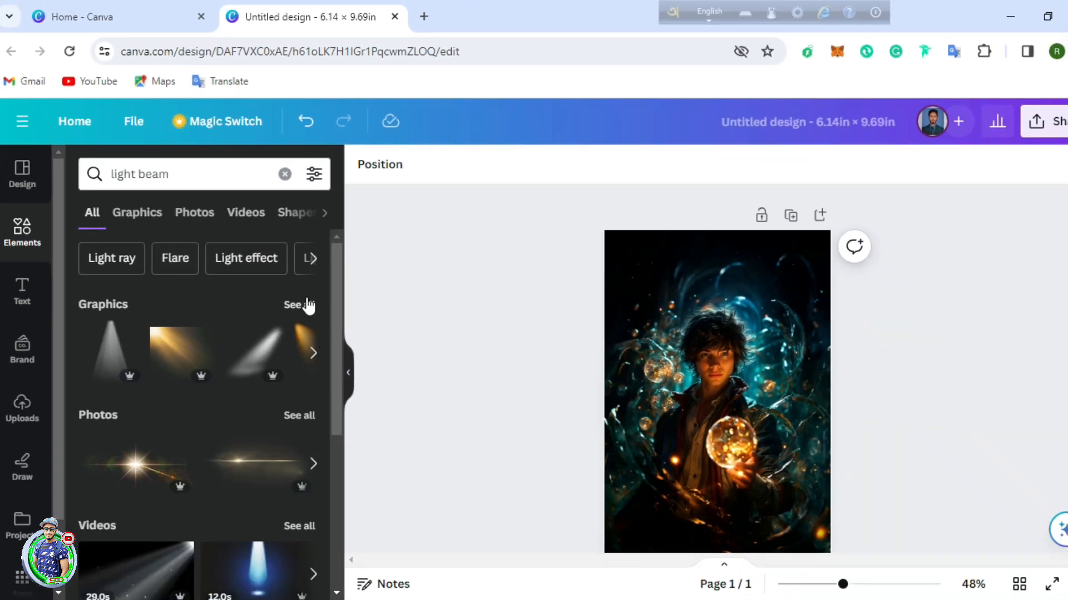
left_click(300, 306)
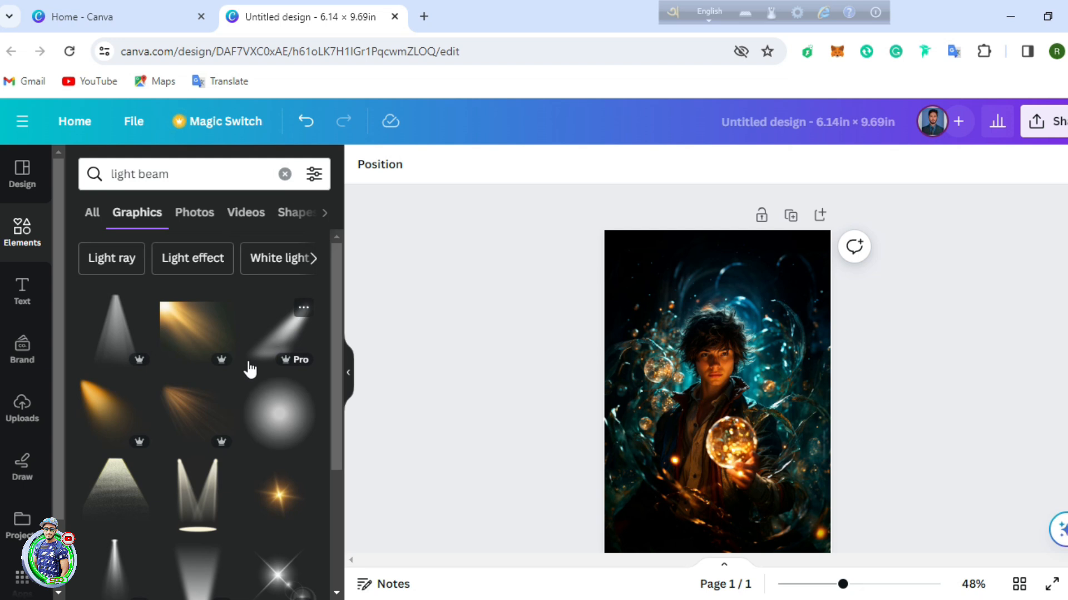
scroll(250, 370, "down", 1)
scroll(251, 370, "down", 1)
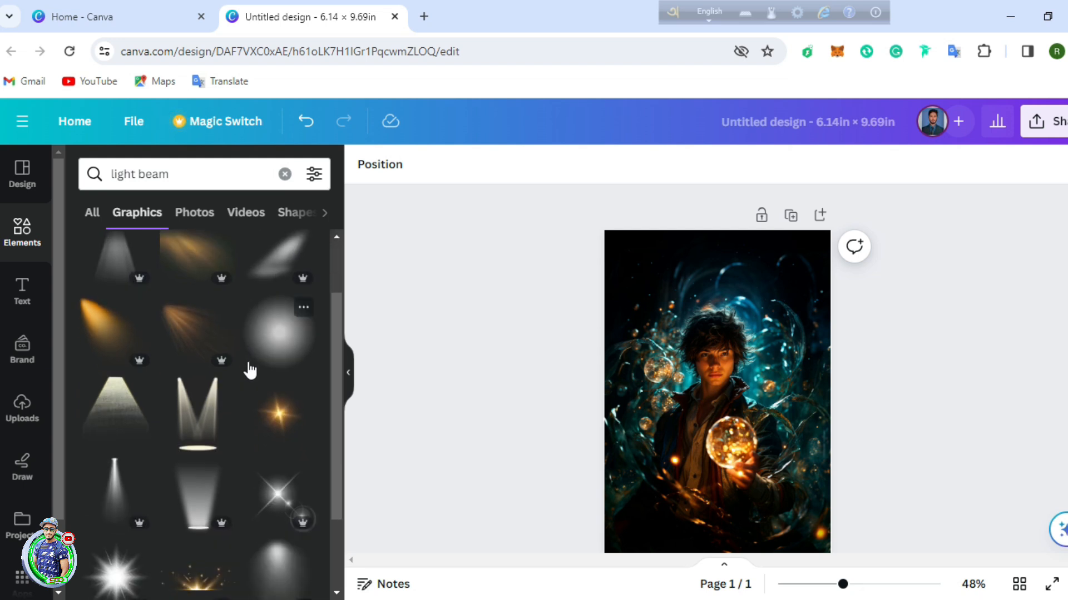
Step: Place the glowing star graphic enlarged over the orb, then clear the search
left_click(279, 421)
mouse_move(721, 413)
left_mouse_down()
mouse_move(729, 459)
mouse_move(735, 414)
left_mouse_up()
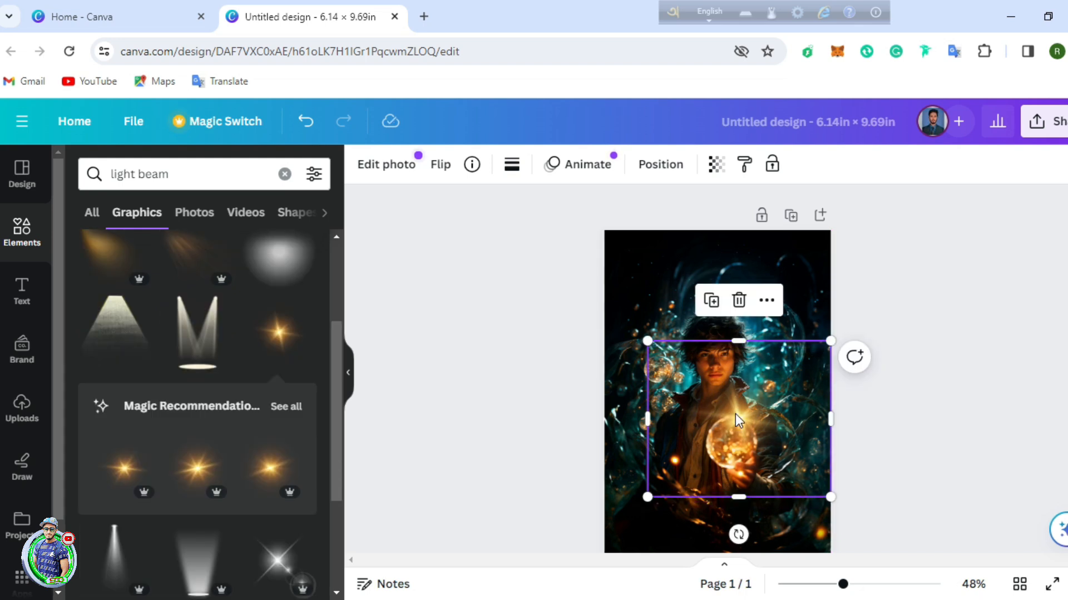
left_click_drag(648, 341, 639, 337)
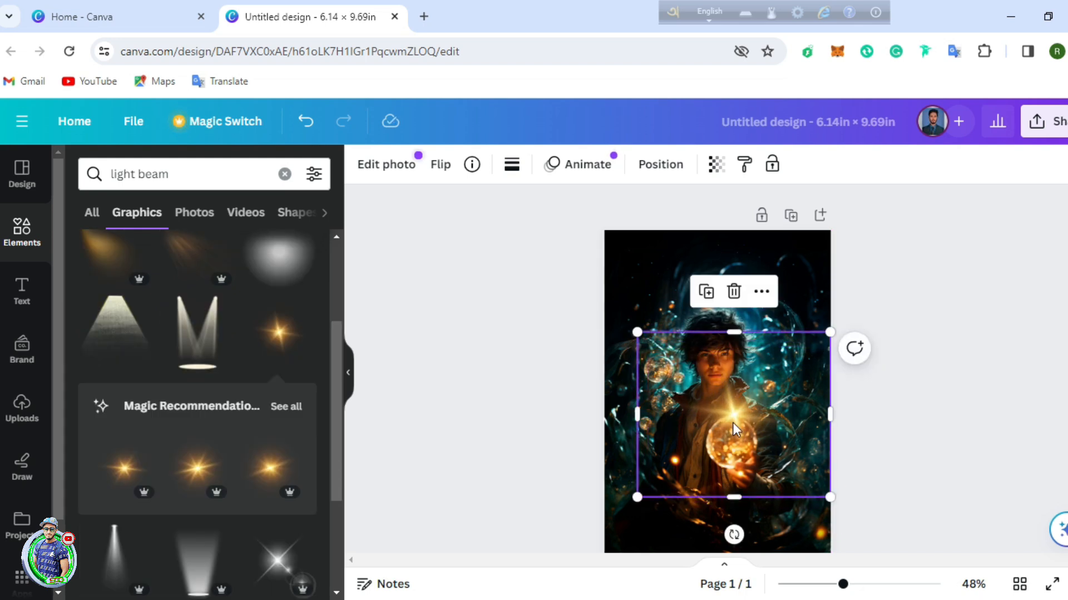
left_click(954, 333)
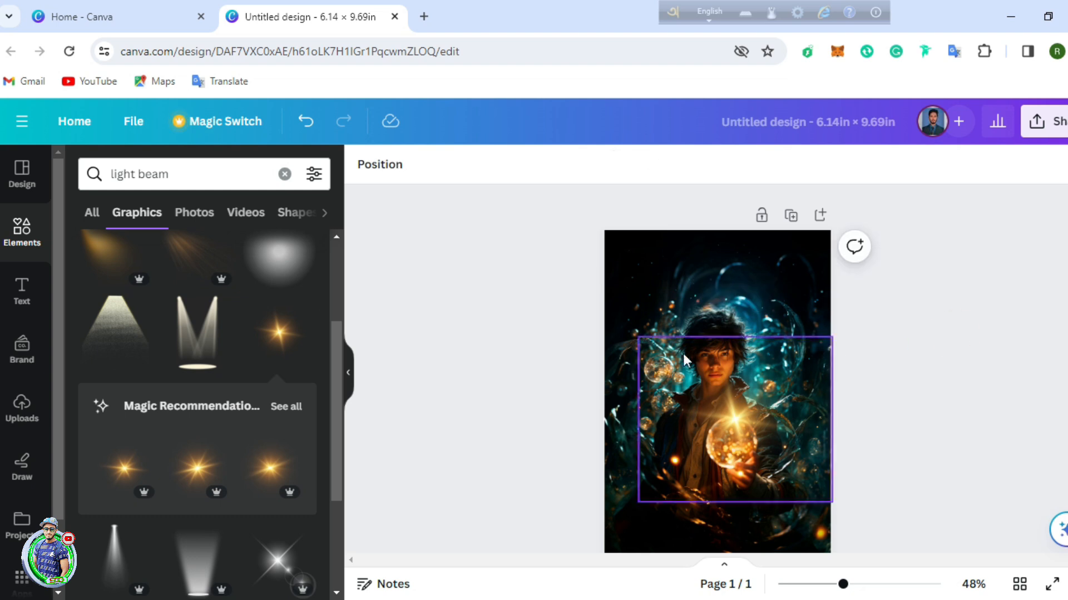
left_click(284, 174)
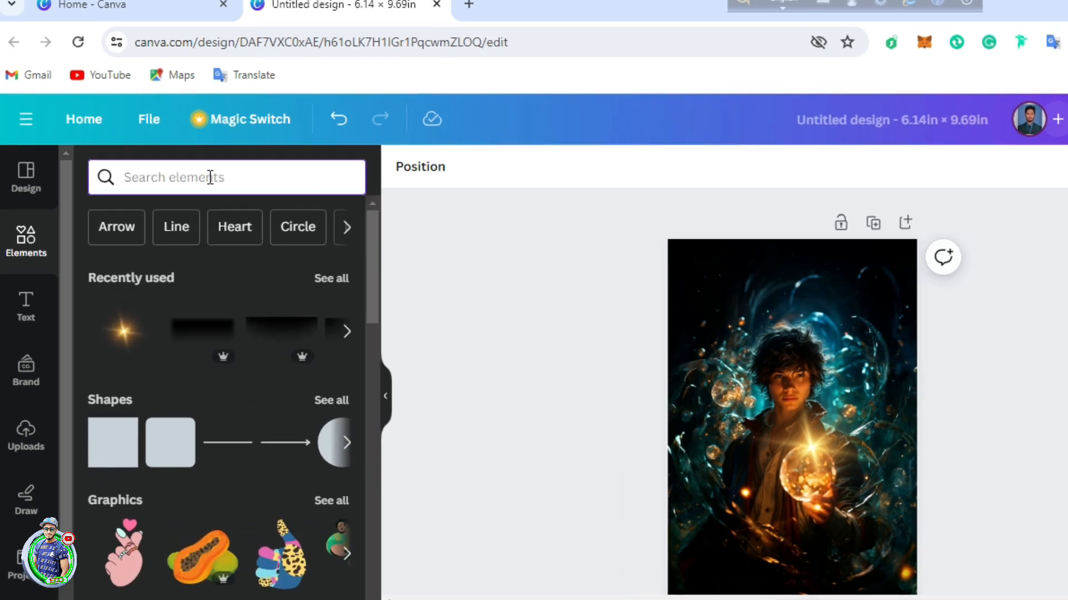
Step: Search for 'black shadow' and show all graphic results
type("black")
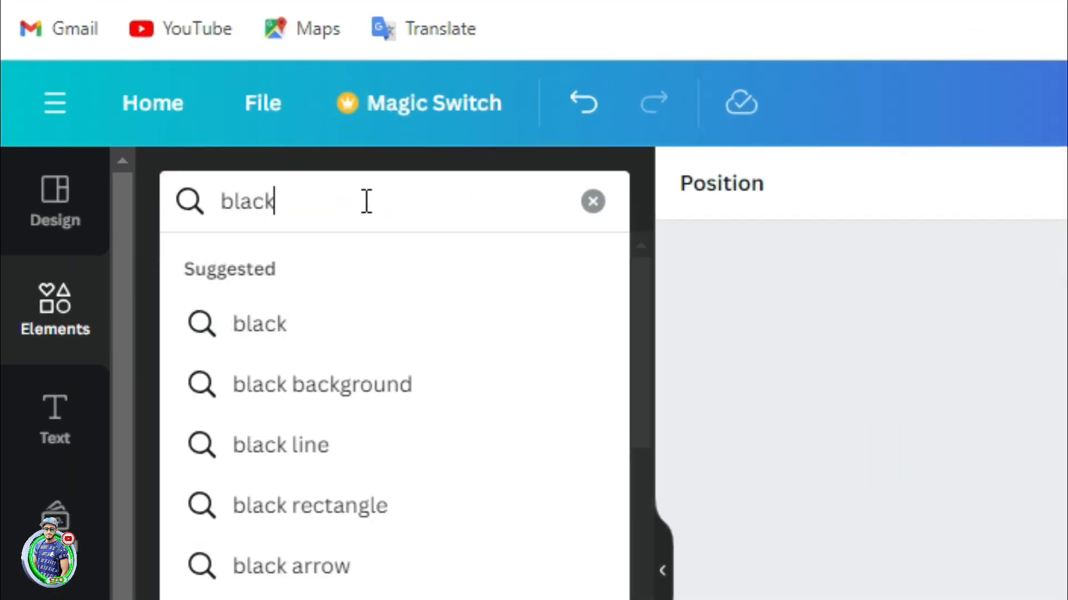
type(" shado")
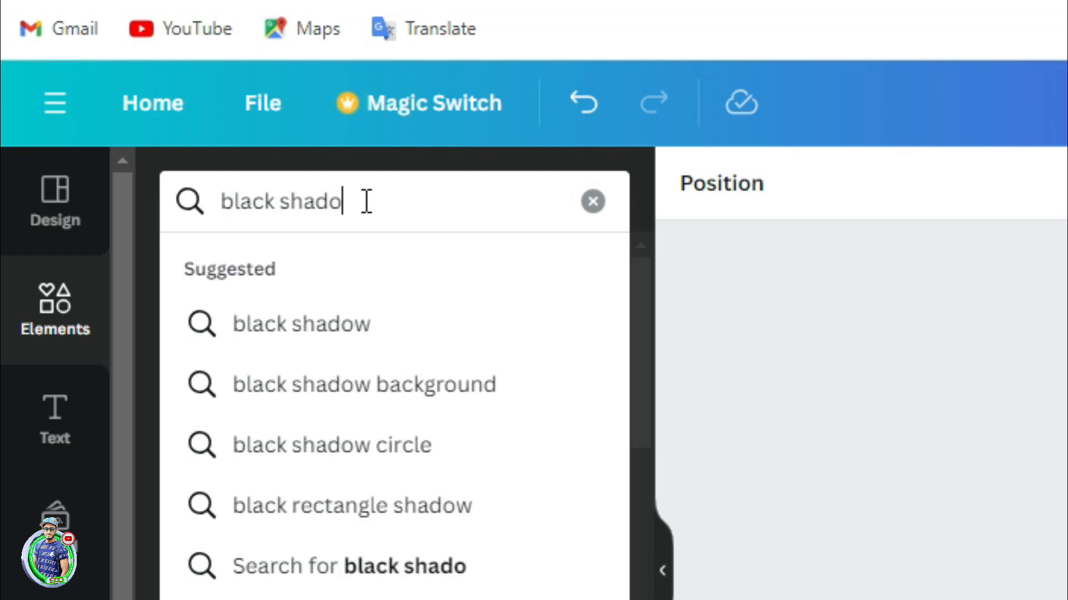
type("w")
left_click(398, 326)
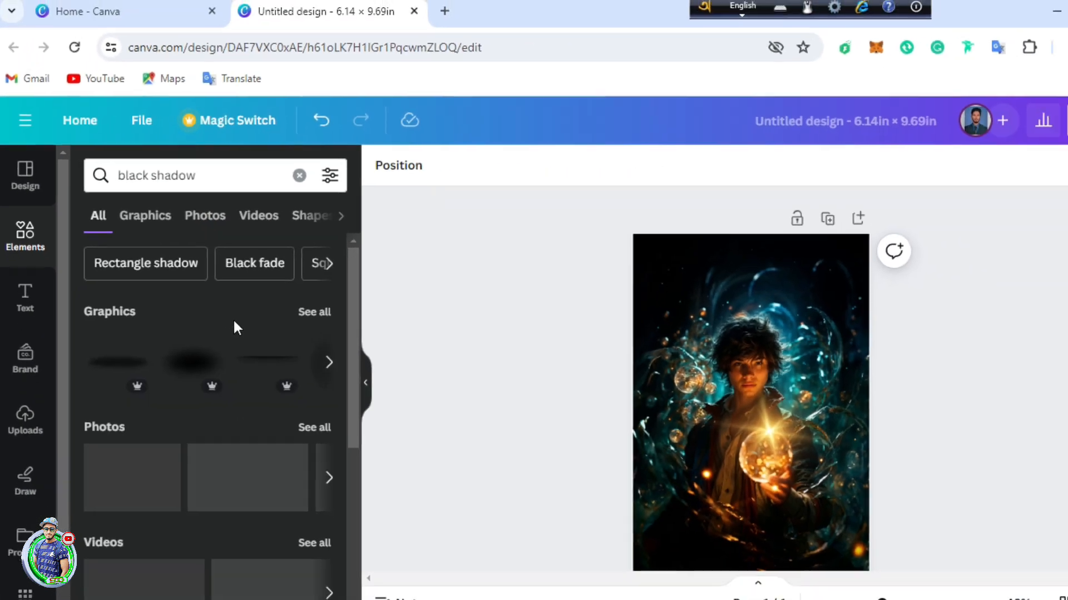
left_click(298, 306)
scroll(217, 381, "down", 5)
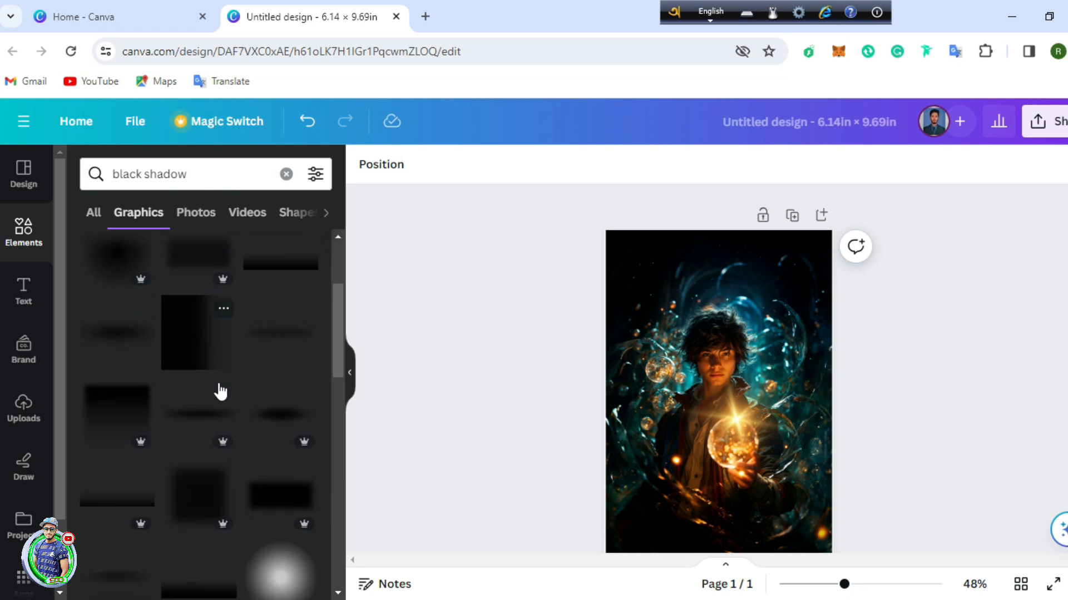
scroll(200, 503, "down", 4)
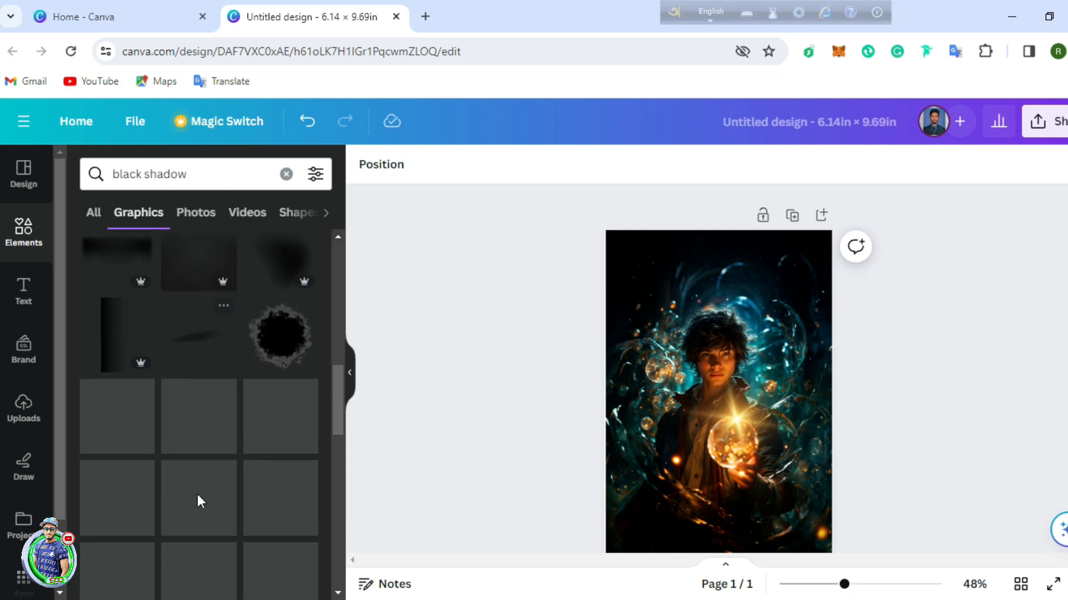
scroll(194, 478, "down", 4)
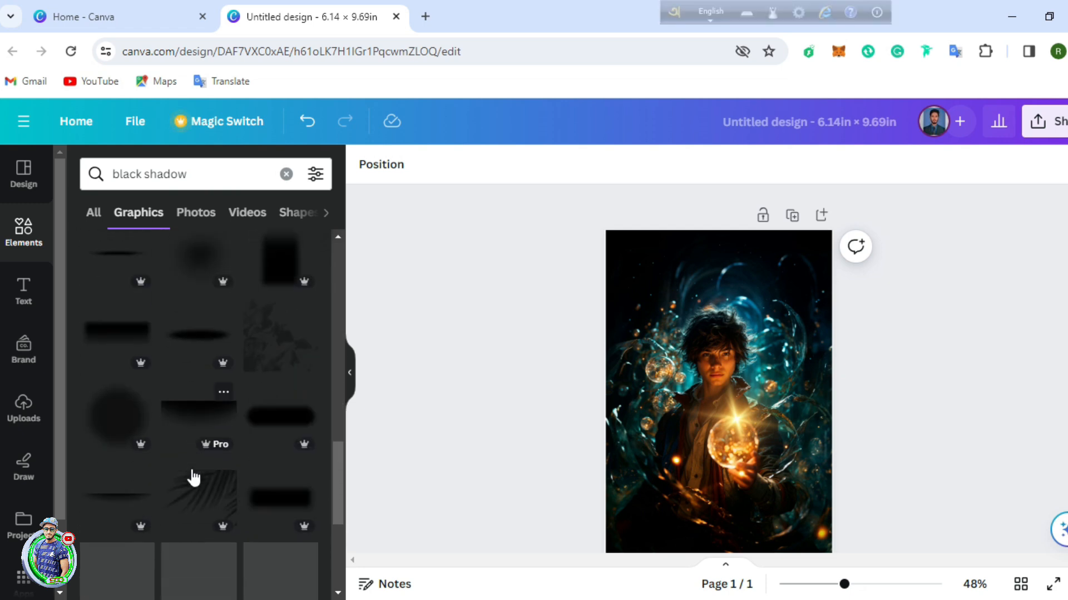
Step: Add a black shadow graphic and stretch it across the top of the cover
left_click(199, 418)
left_click_drag(723, 389, 714, 336)
left_click_drag(627, 282, 606, 283)
left_click_drag(809, 284, 832, 284)
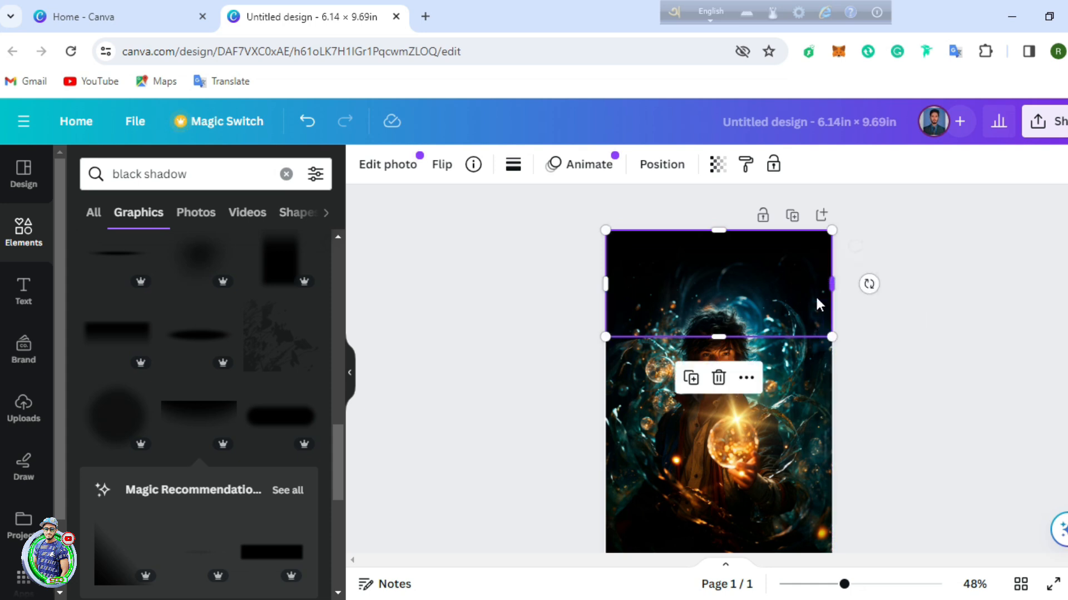
mouse_move(723, 338)
left_mouse_down()
mouse_move(727, 410)
mouse_move(727, 344)
left_mouse_up()
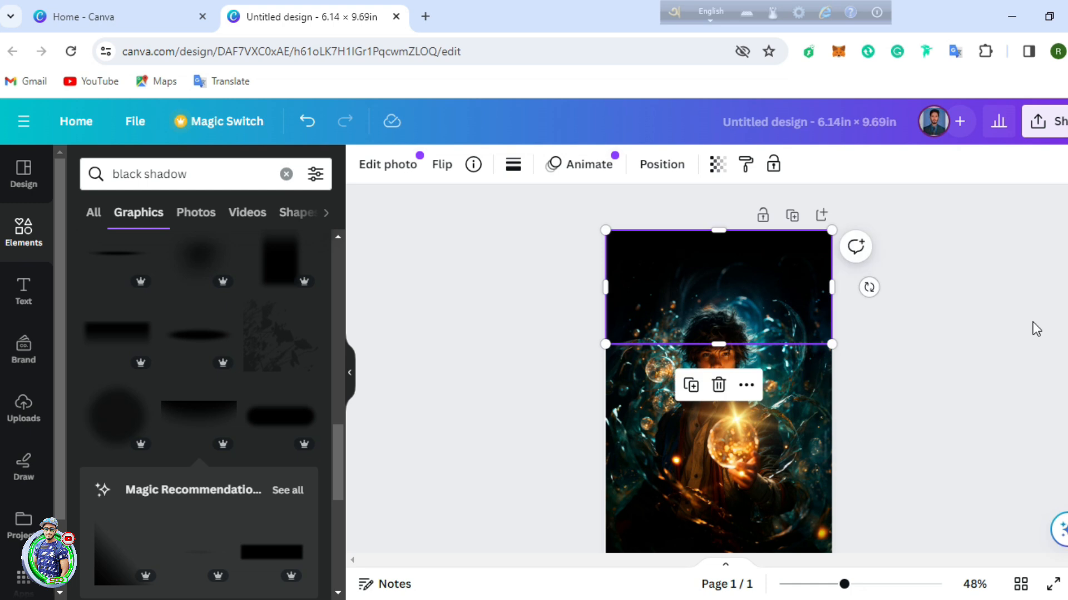
Step: Duplicate the shadow, flip the copy upside down and place it at the bottom
left_click(696, 393)
left_click_drag(734, 298, 740, 424)
left_click_drag(726, 526, 730, 365)
mouse_move(732, 444)
left_mouse_down()
mouse_move(723, 512)
mouse_move(723, 417)
mouse_move(734, 455)
left_mouse_up()
key("ctrl+z")
left_click(746, 517)
left_click(950, 352)
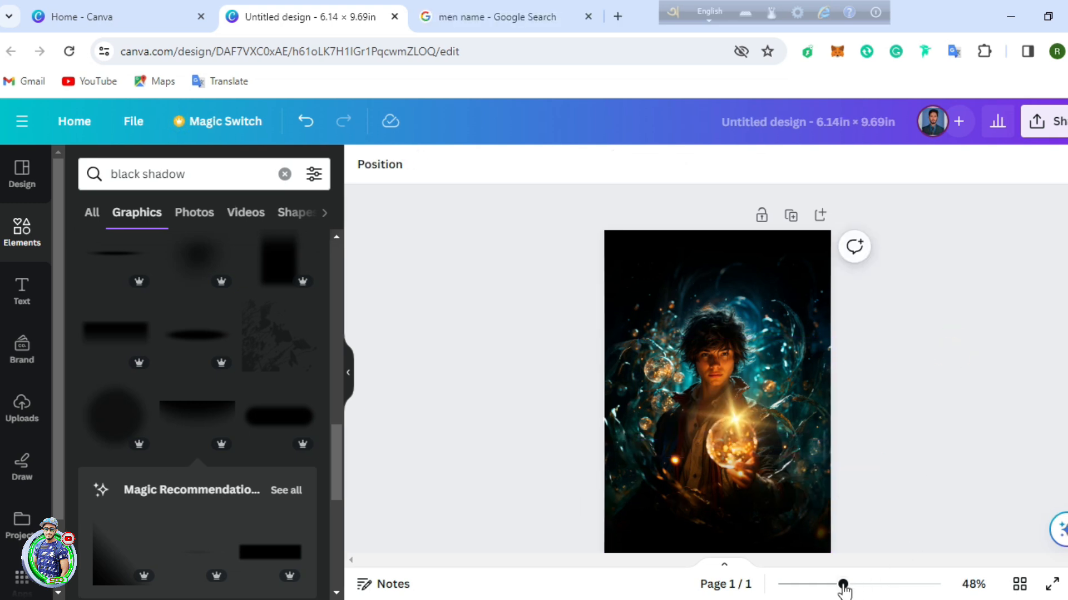
left_click_drag(843, 584, 868, 584)
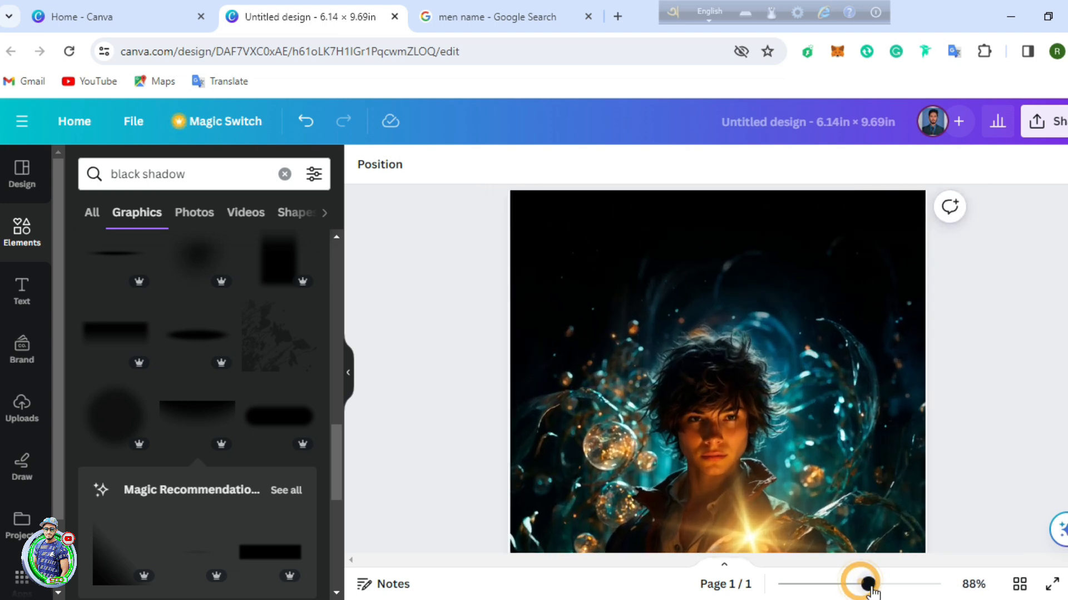
Step: Add a body text line at the top reading 'A FANTASY NOBEL BY'
scroll(731, 306, "up", 1)
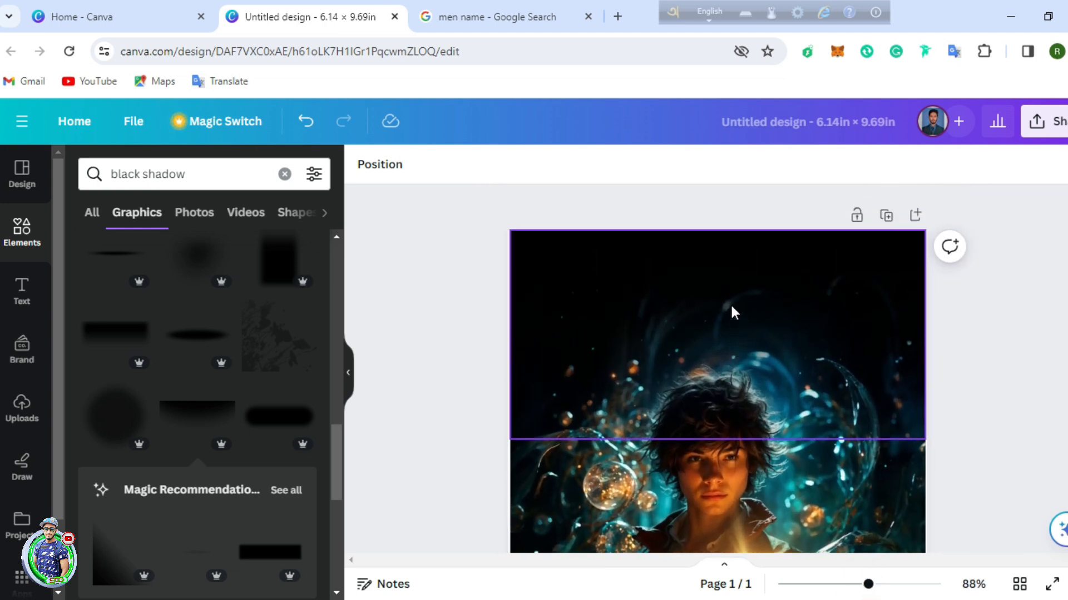
left_click(3, 299)
left_click(15, 298)
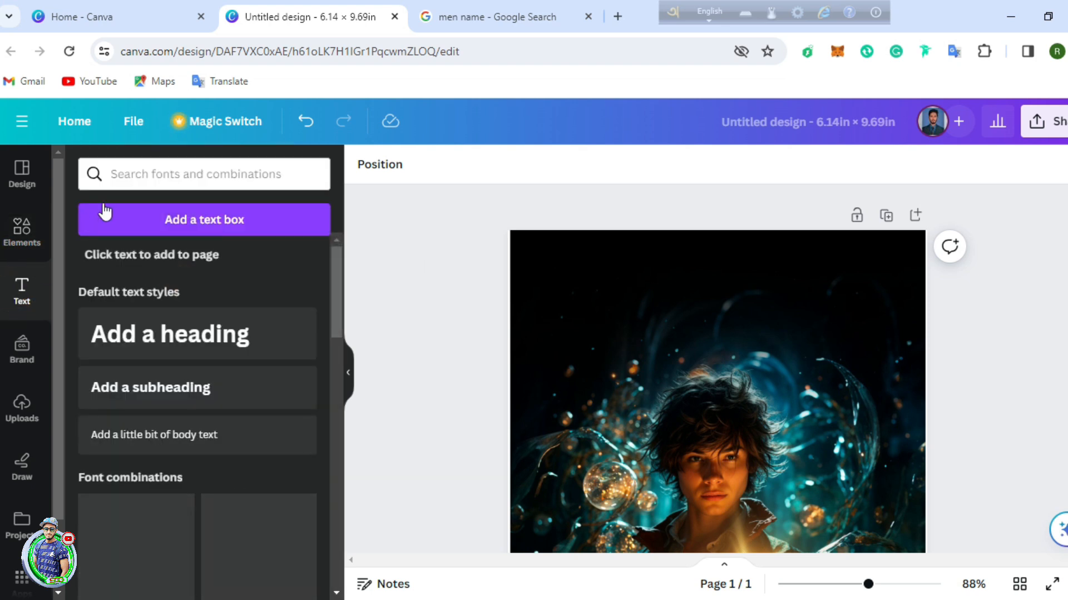
left_click(175, 429)
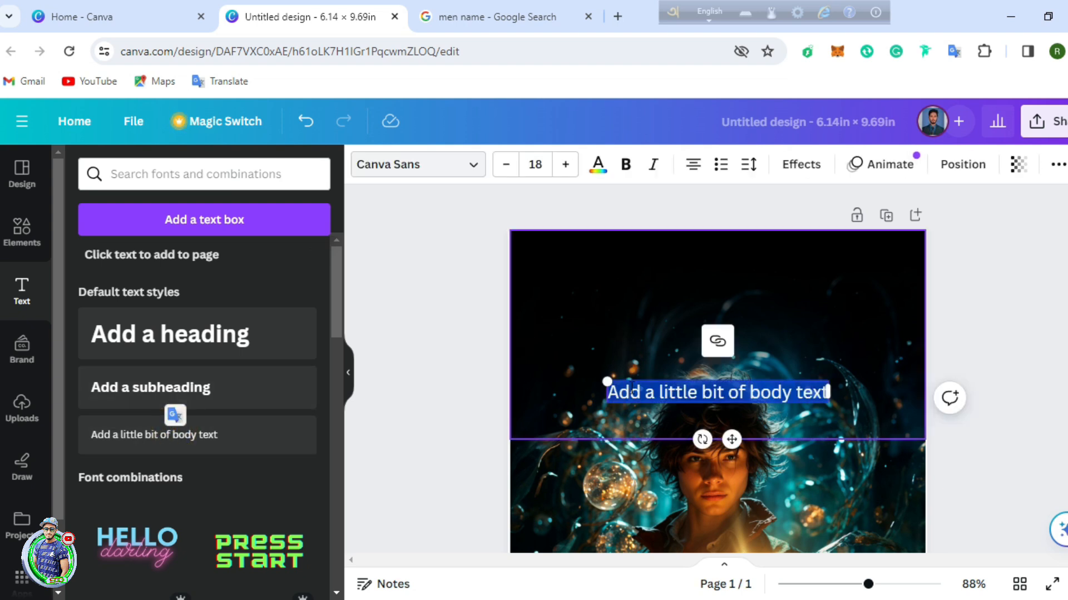
left_click(661, 391)
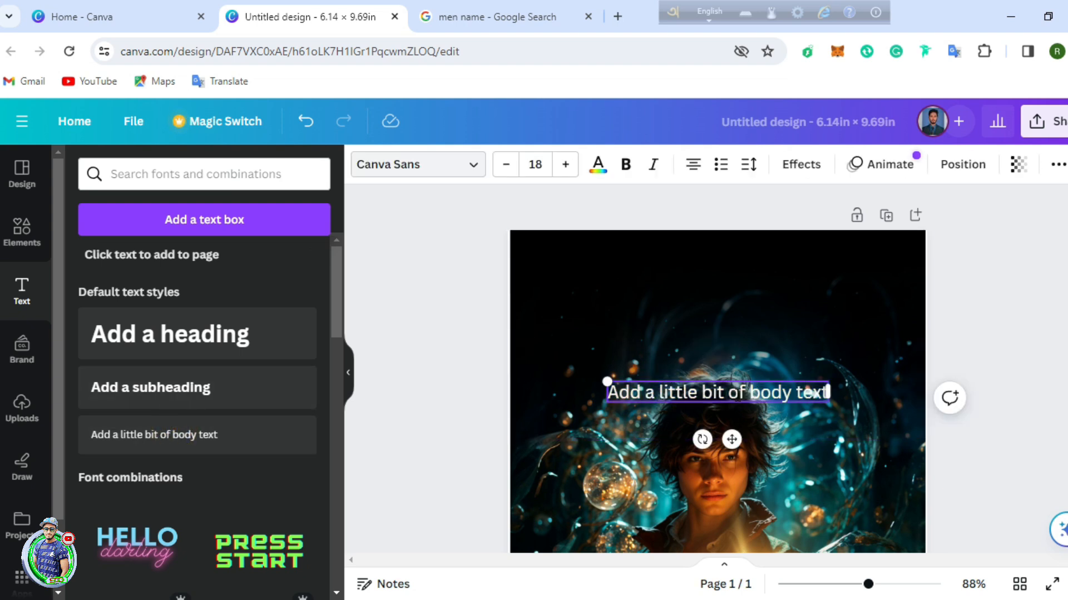
left_click_drag(730, 438, 734, 306)
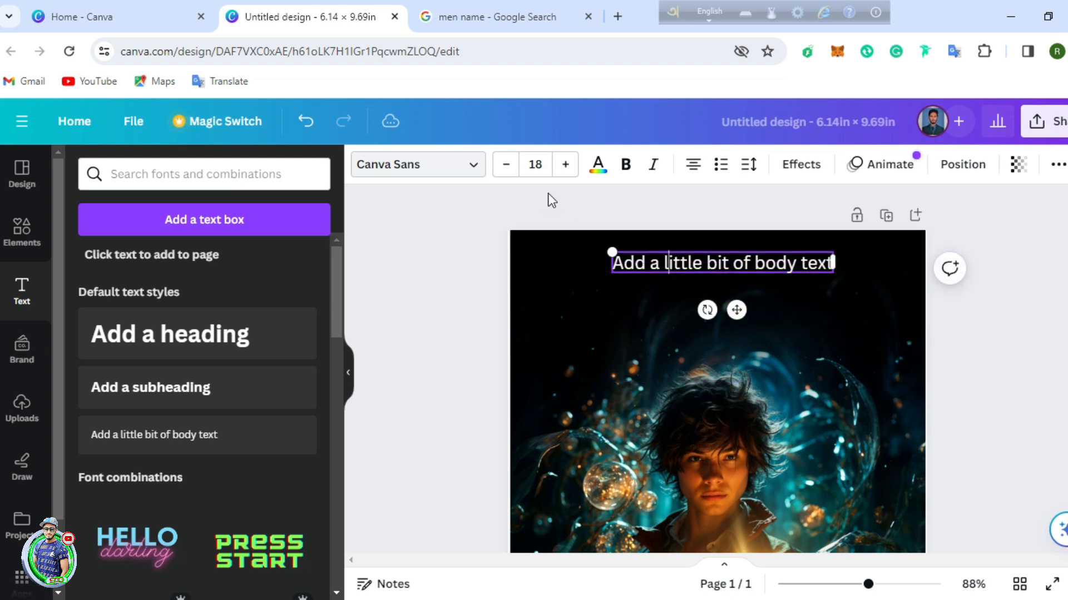
double_click(714, 266)
left_click(825, 261)
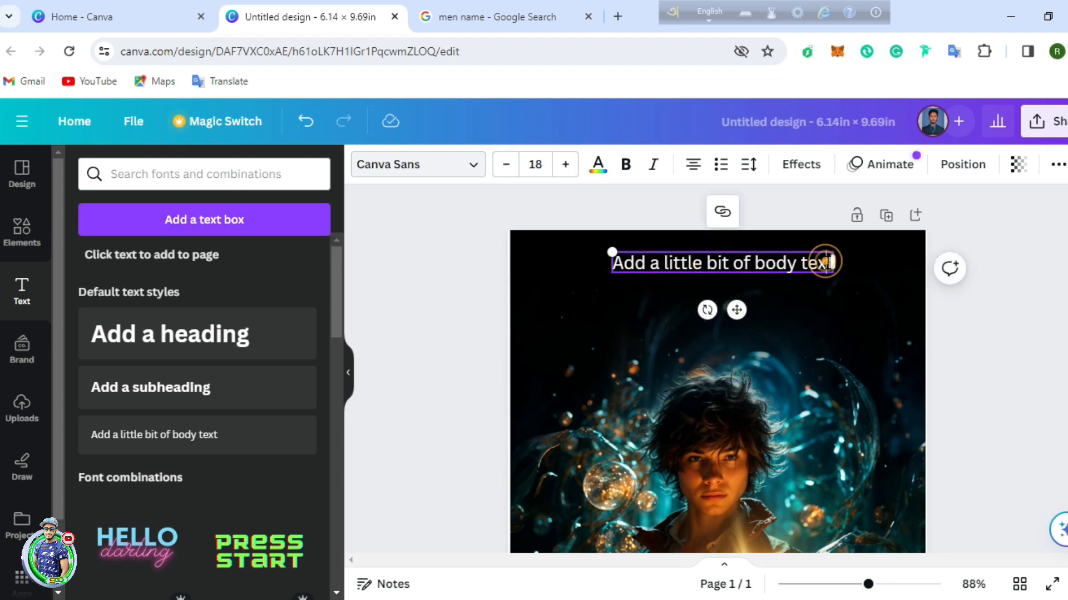
key("BackSpace")
key("BackSpace")
key("BackSpace")
key("BackSpace")
key("BackSpace")
key("BackSpace")
key("BackSpace")
key("BackSpace")
key("BackSpace")
key("BackSpace")
key("BackSpace")
key("BackSpace")
key("BackSpace")
key("BackSpace")
key("BackSpace")
key("BackSpace")
key("BackSpace")
key("BackSpace")
key("BackSpace")
key("BackSpace")
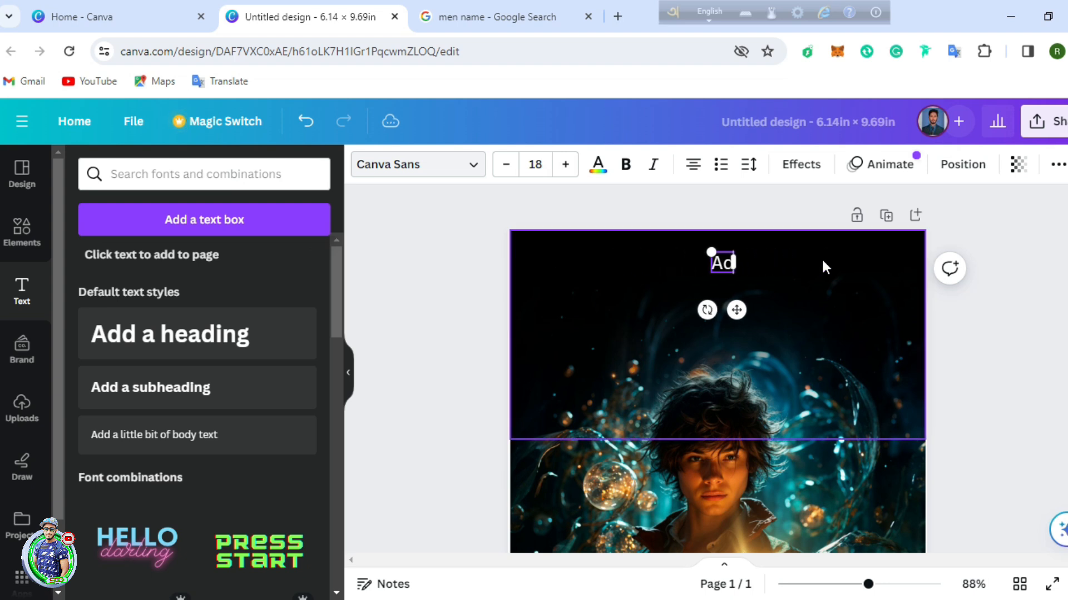
type("A FANTASY NOBEL BY")
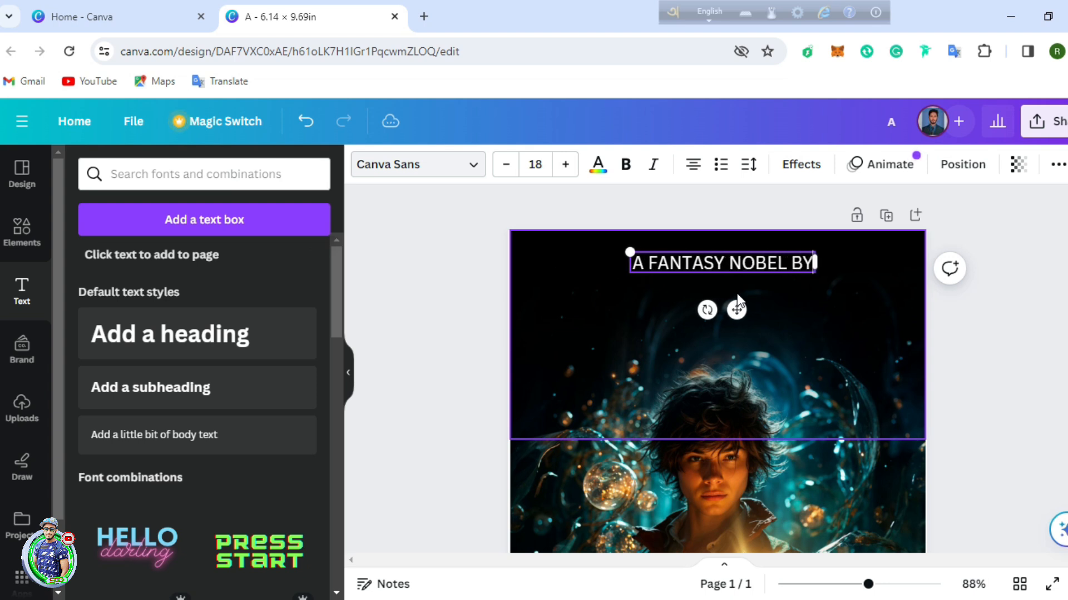
Step: Style the line in Perandory Semicondense at size 12.9 with letter spacing 90
left_click(474, 167)
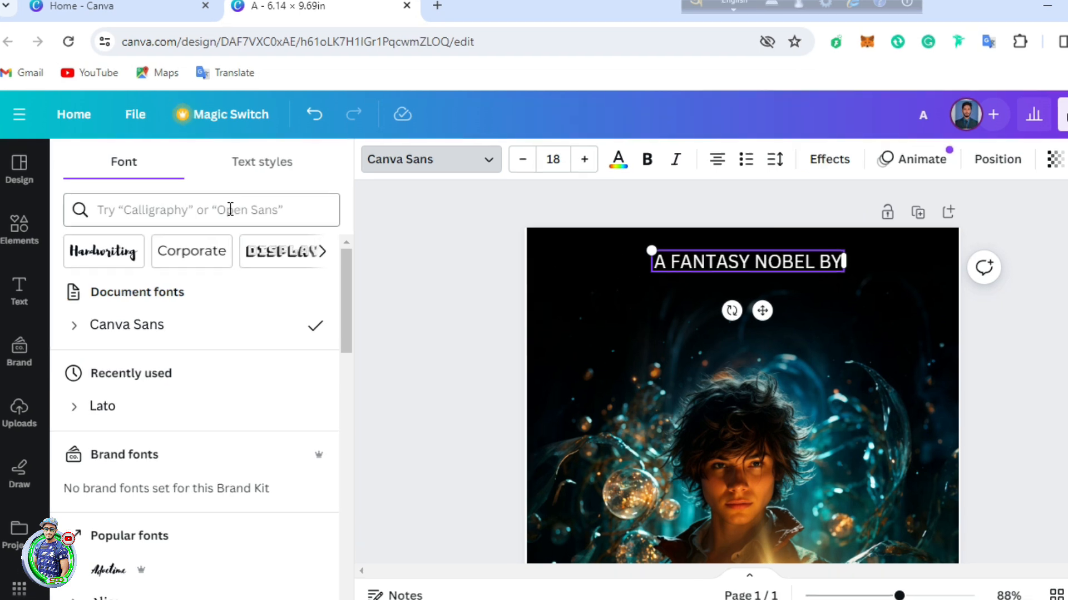
left_click(217, 217)
type("Pera")
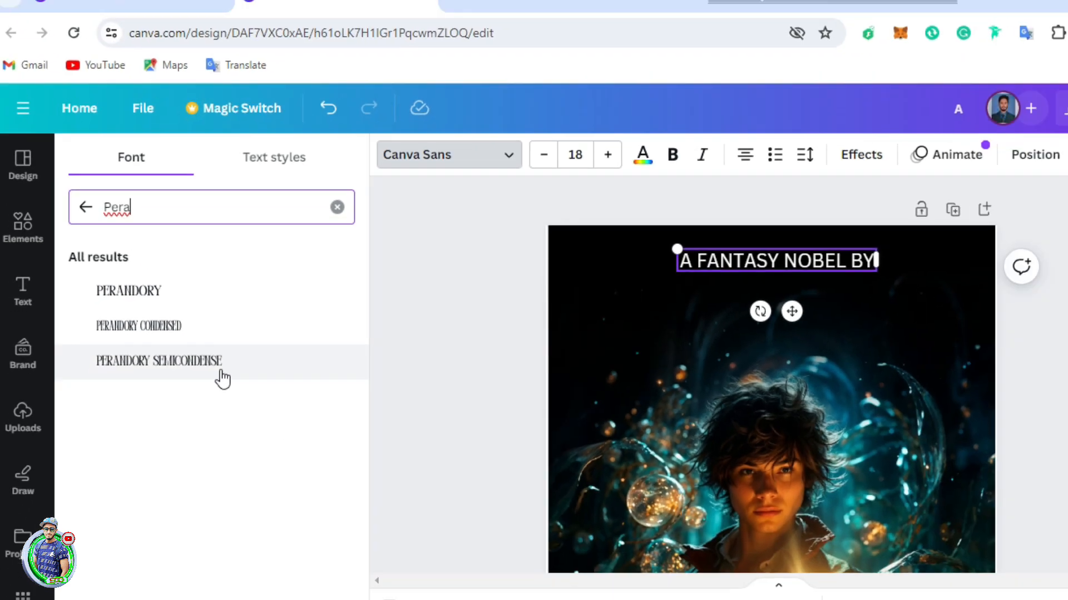
left_click(284, 407)
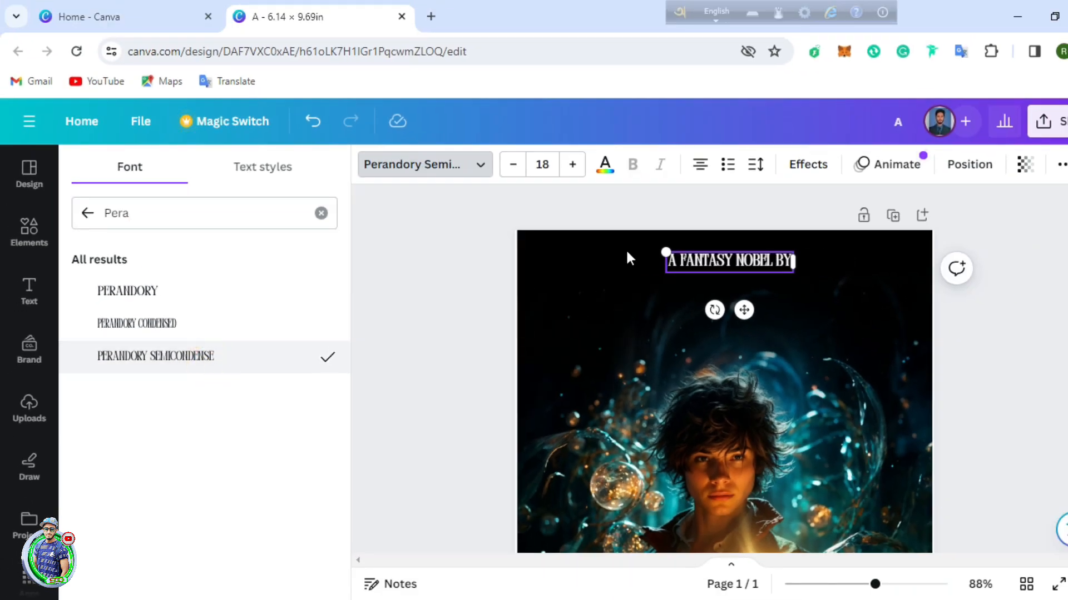
left_click(667, 257)
left_click_drag(660, 248, 671, 256)
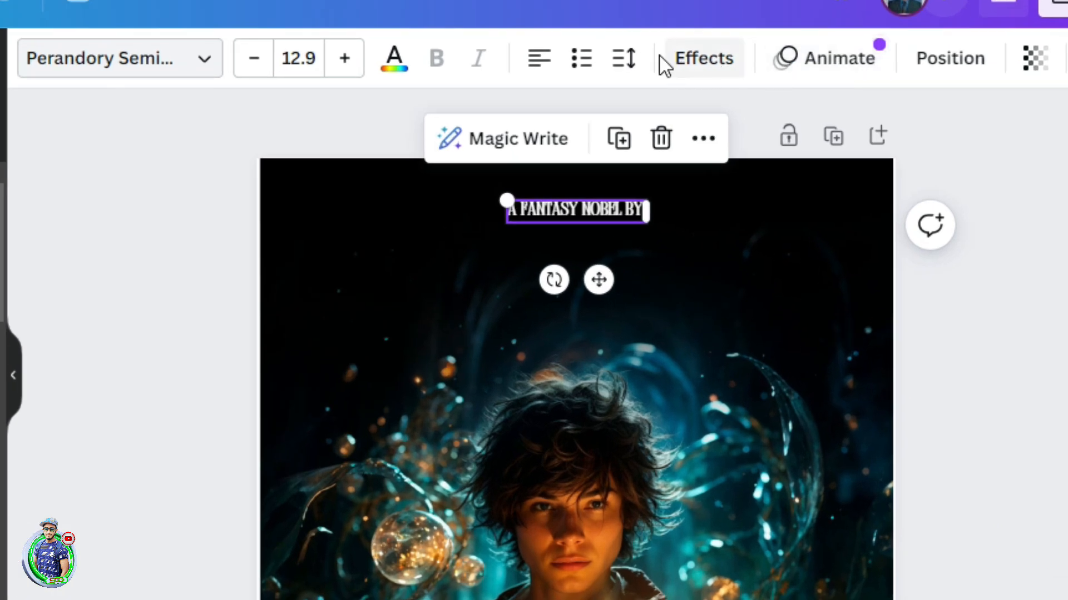
left_click(634, 59)
left_click_drag(689, 166, 711, 167)
left_click(972, 115)
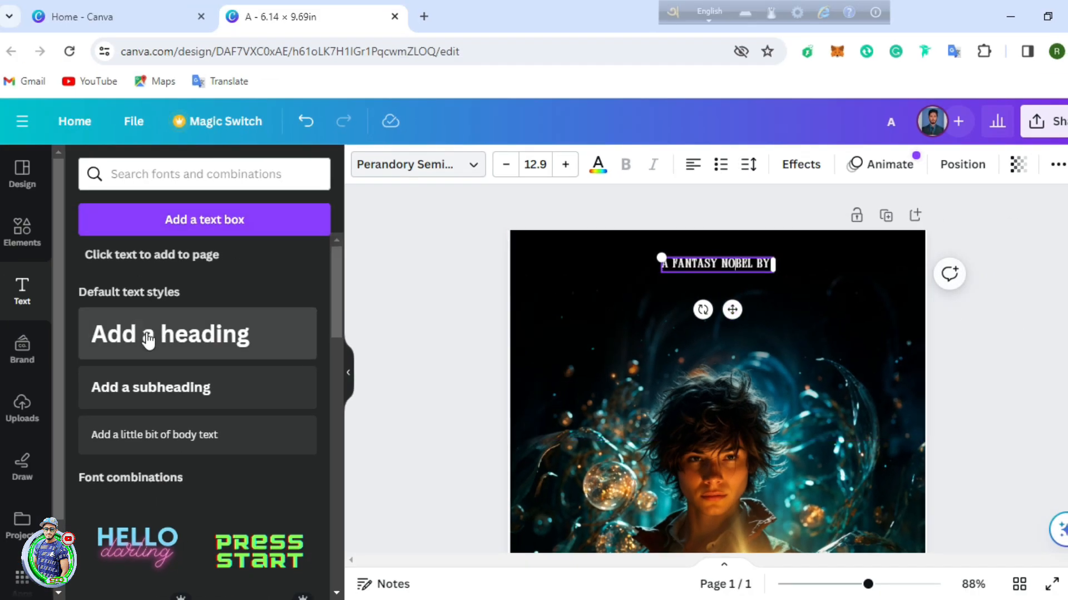
Step: Add a wide one-line heading containing the author name
left_click(148, 336)
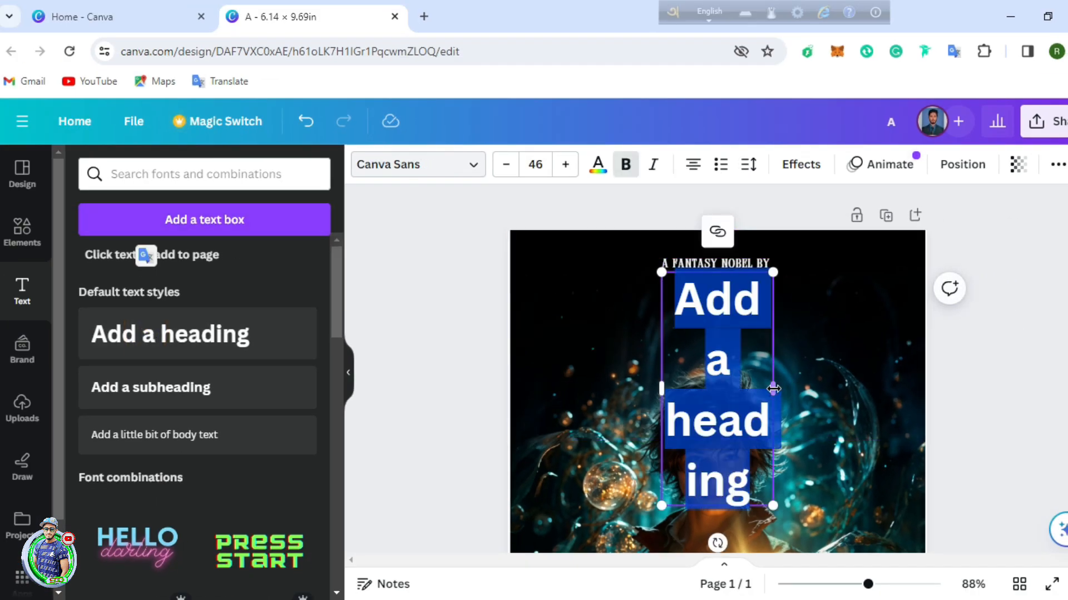
left_click_drag(773, 389, 904, 381)
left_click_drag(659, 328, 541, 335)
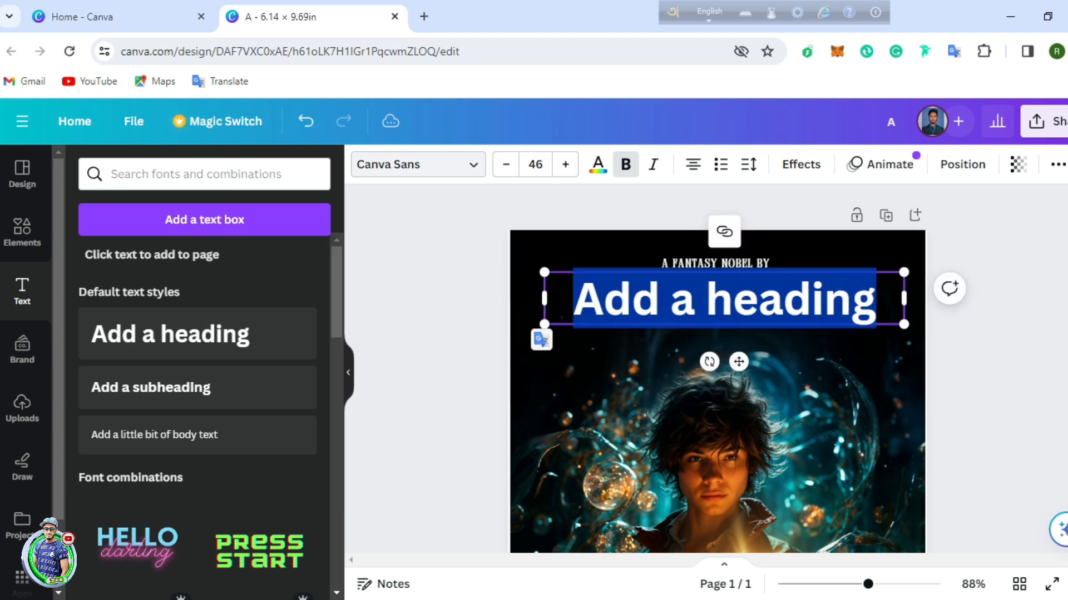
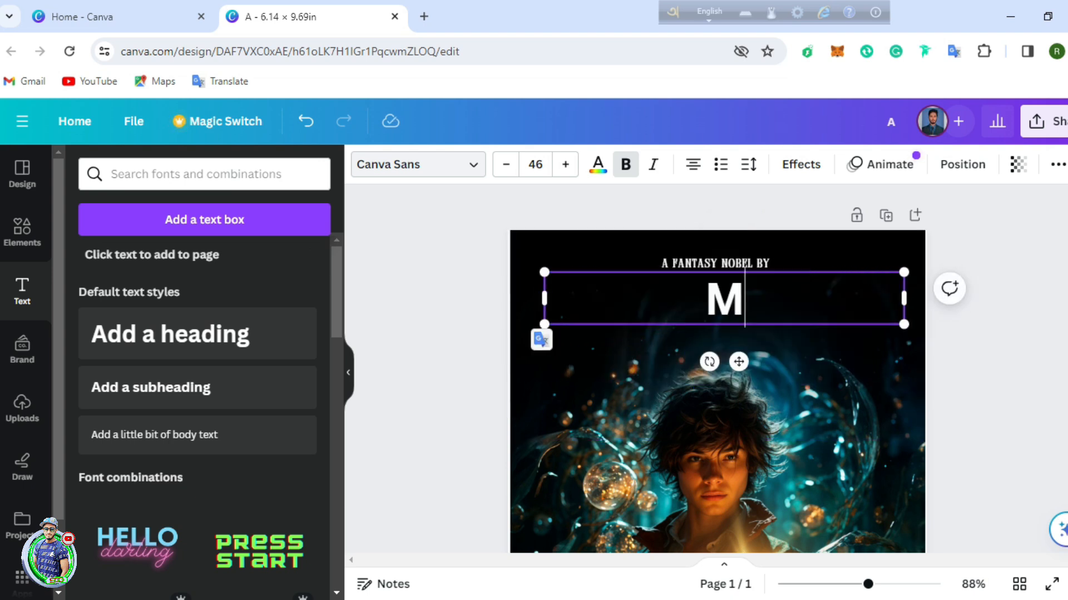
Step: Set the author name in Amaranth at 37.5 and centre it under the byline
left_click(474, 165)
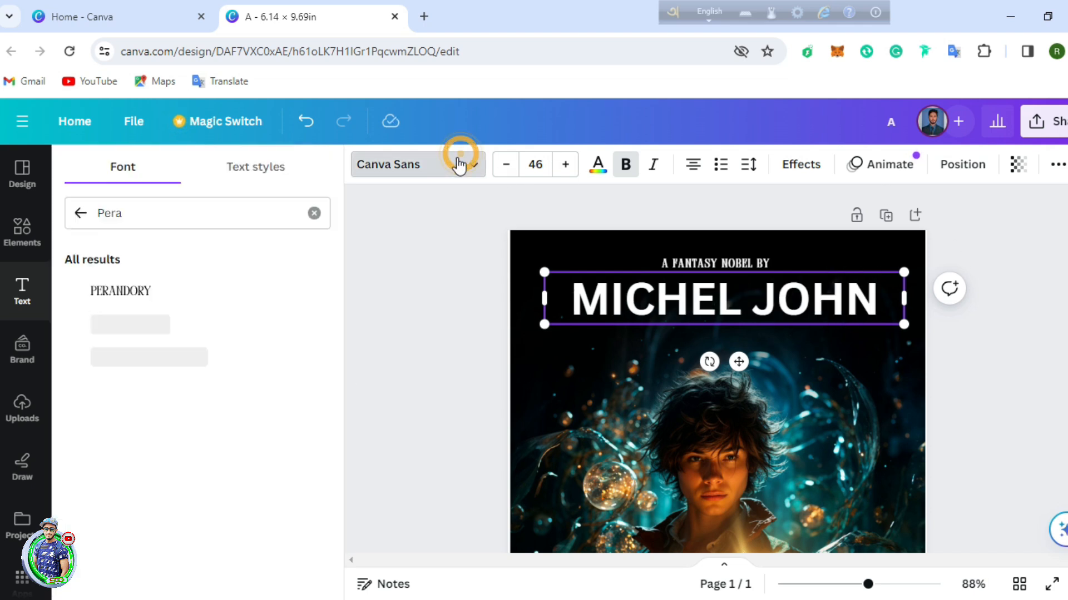
left_click(167, 210)
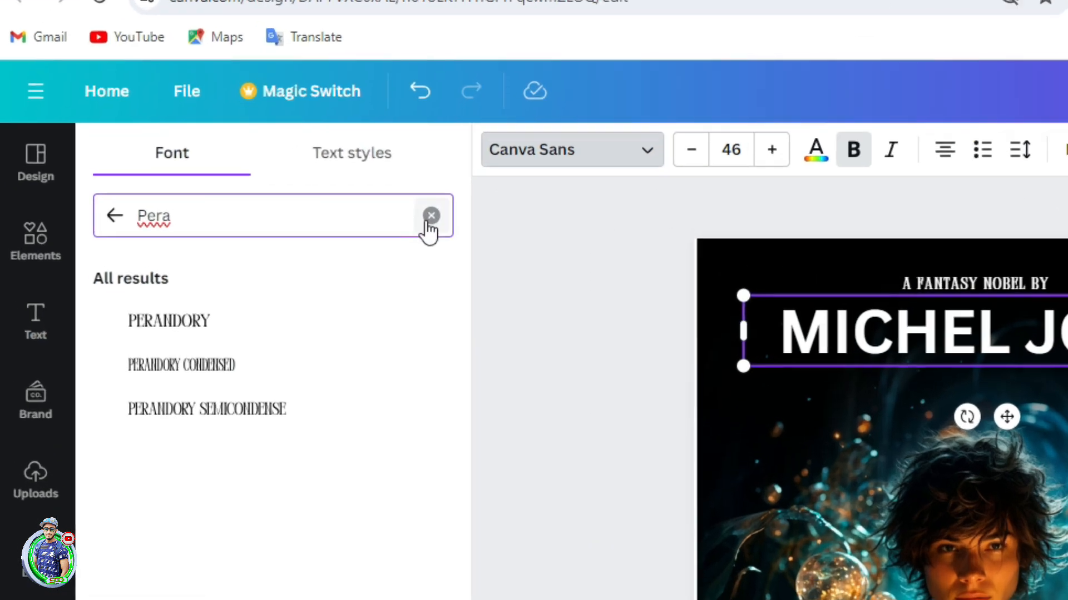
left_click(430, 218)
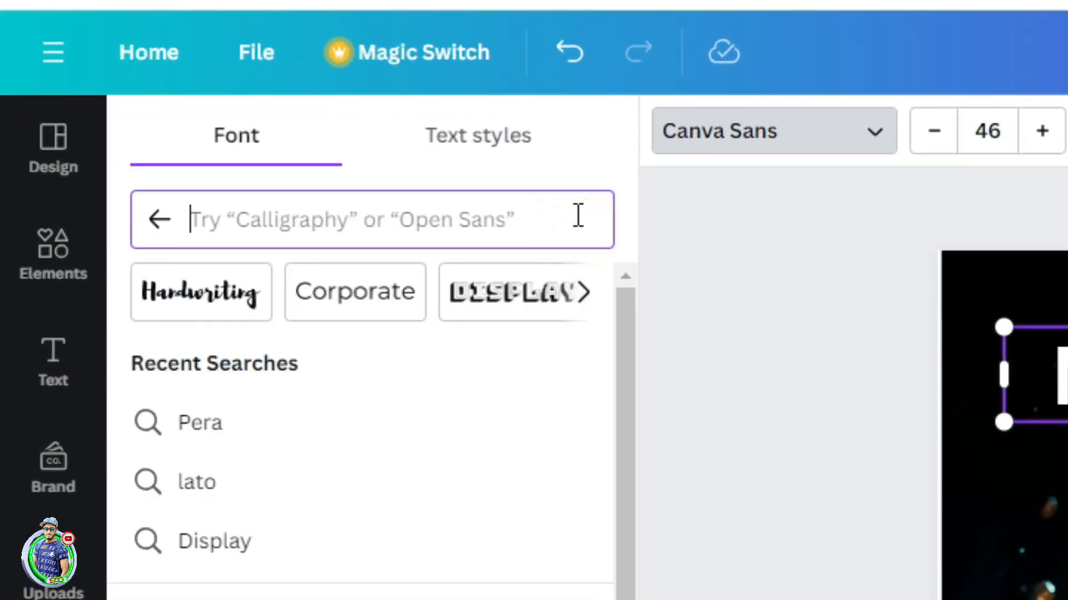
type("amar")
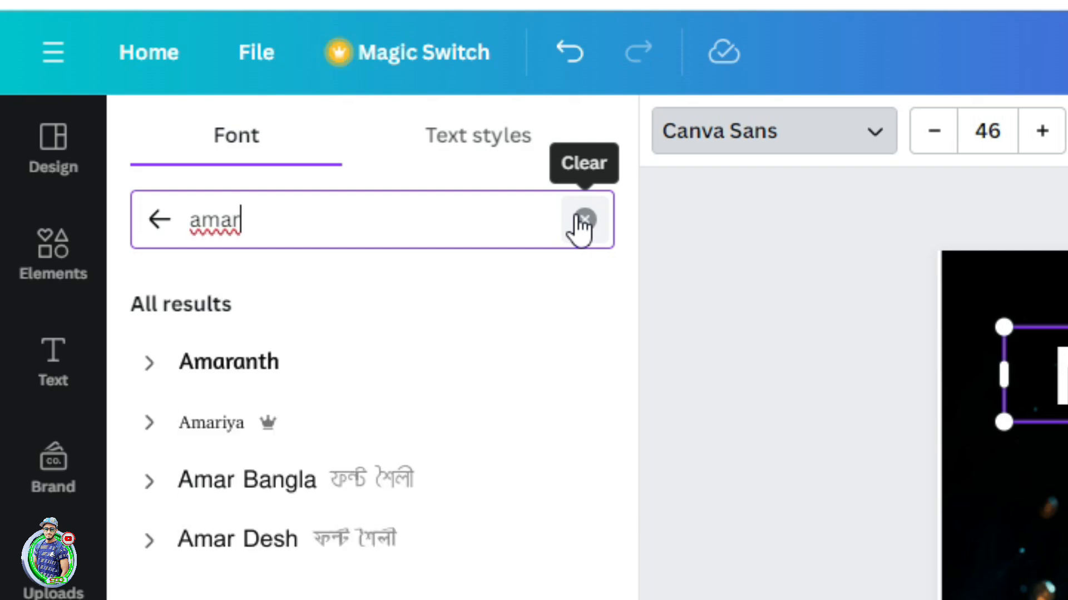
type("an")
left_click(285, 361)
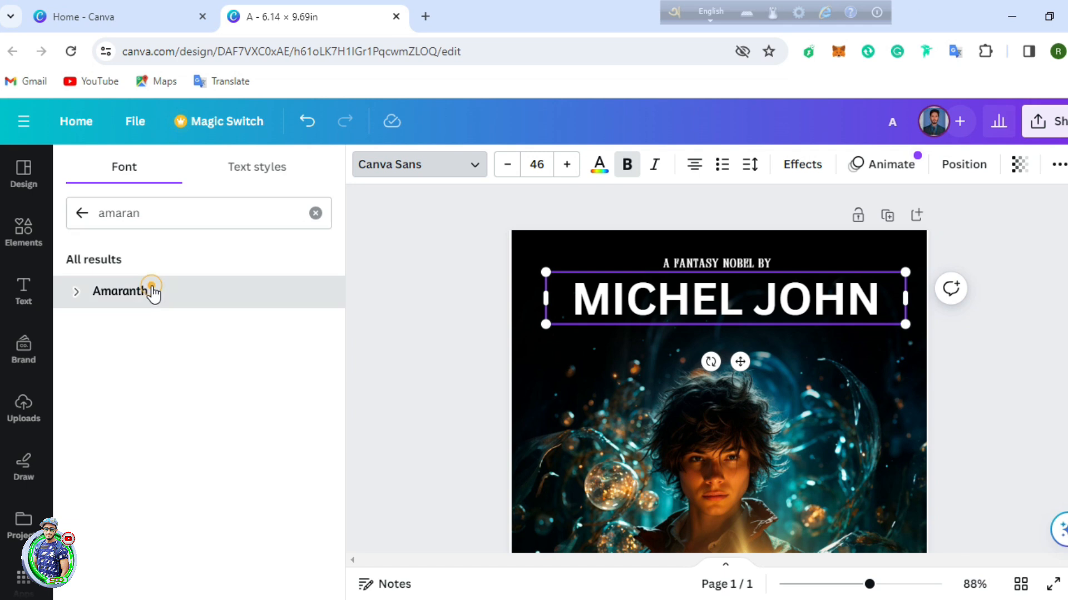
left_click_drag(905, 323, 868, 314)
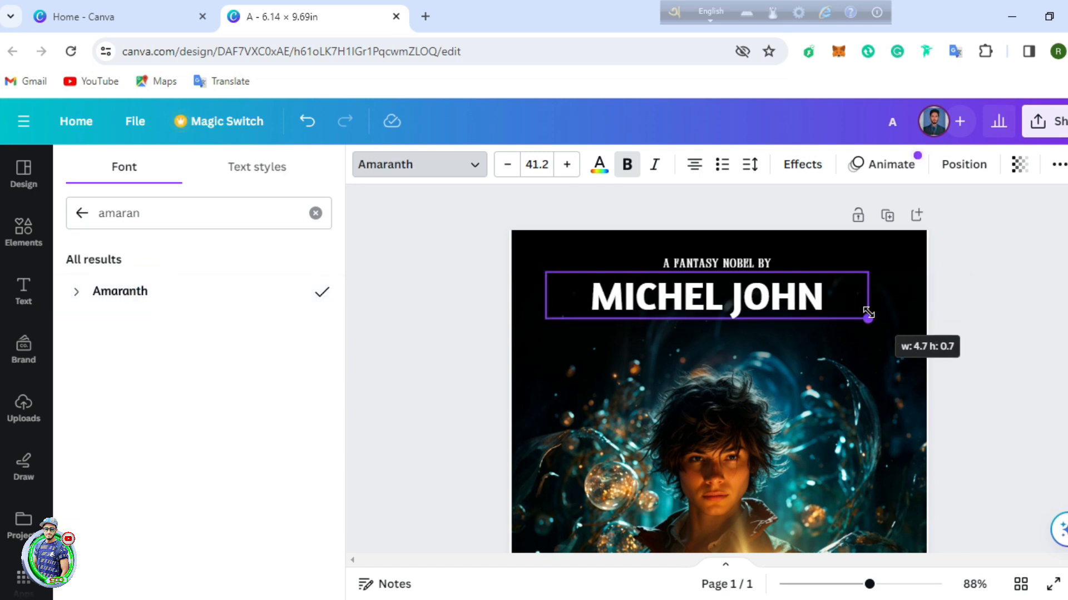
left_click_drag(542, 320, 571, 315)
mouse_move(734, 352)
left_mouse_down()
mouse_move(725, 341)
mouse_move(732, 349)
left_mouse_up()
Step: Change all the white text to custom orange #FF8404
left_click(599, 167)
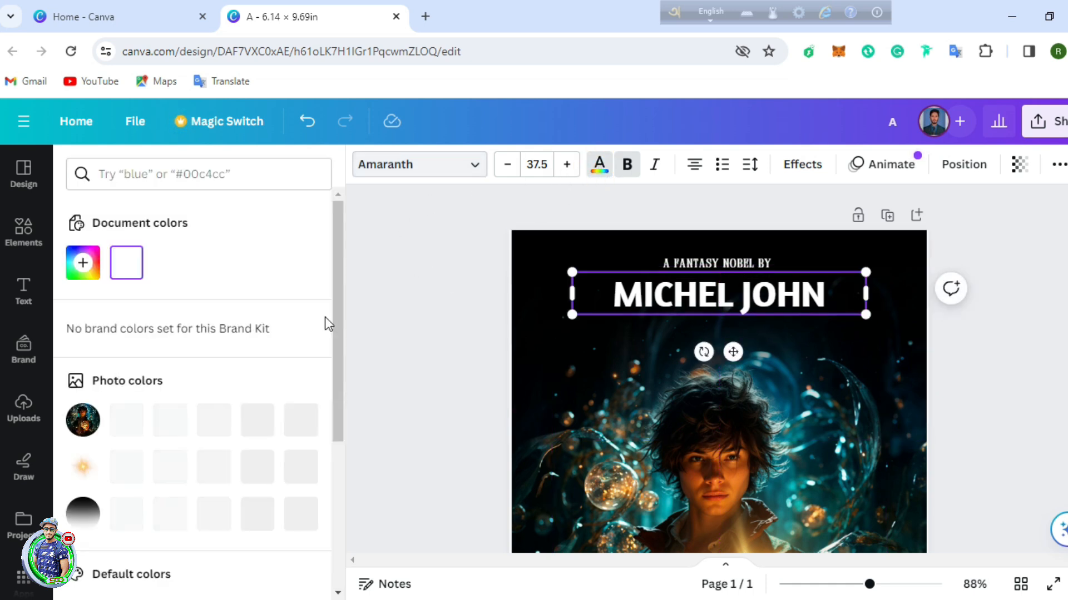
scroll(221, 403, "down", 5)
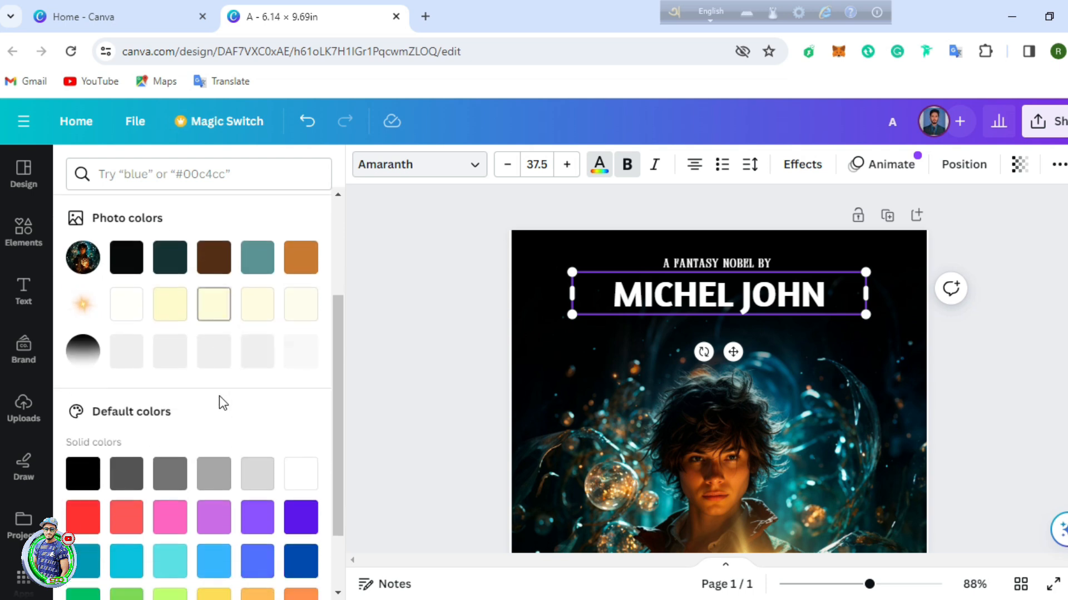
scroll(219, 406, "up", 5)
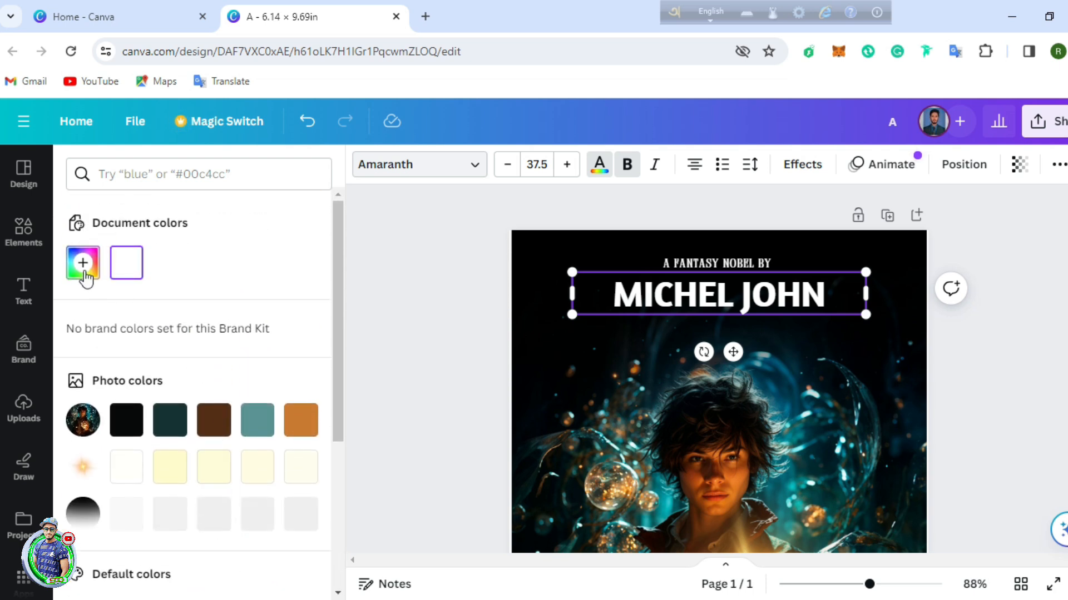
left_click(82, 263)
left_click(107, 402)
left_click(300, 306)
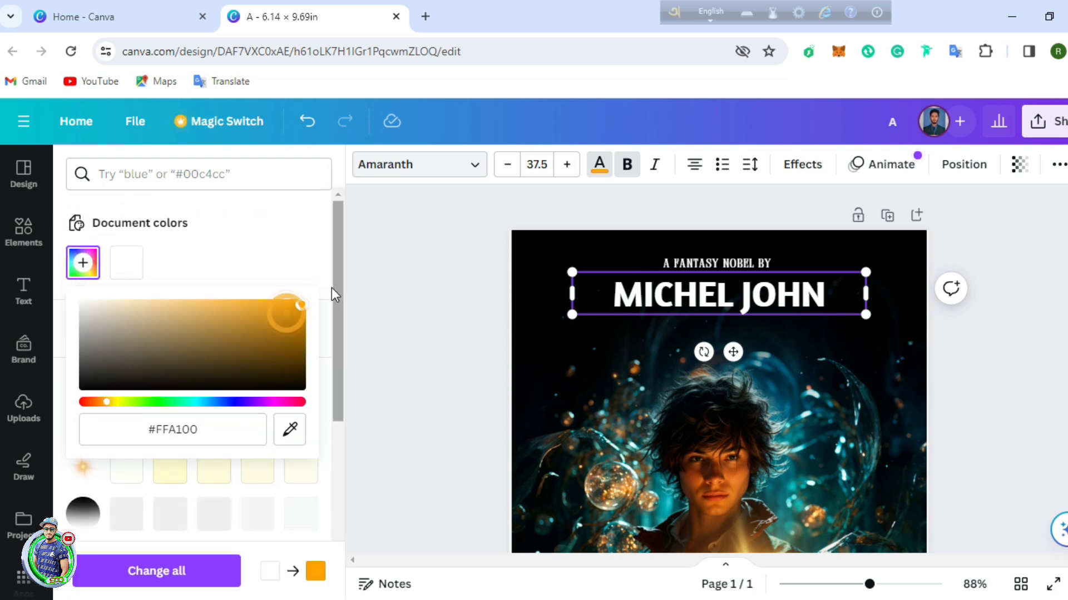
left_click(102, 403)
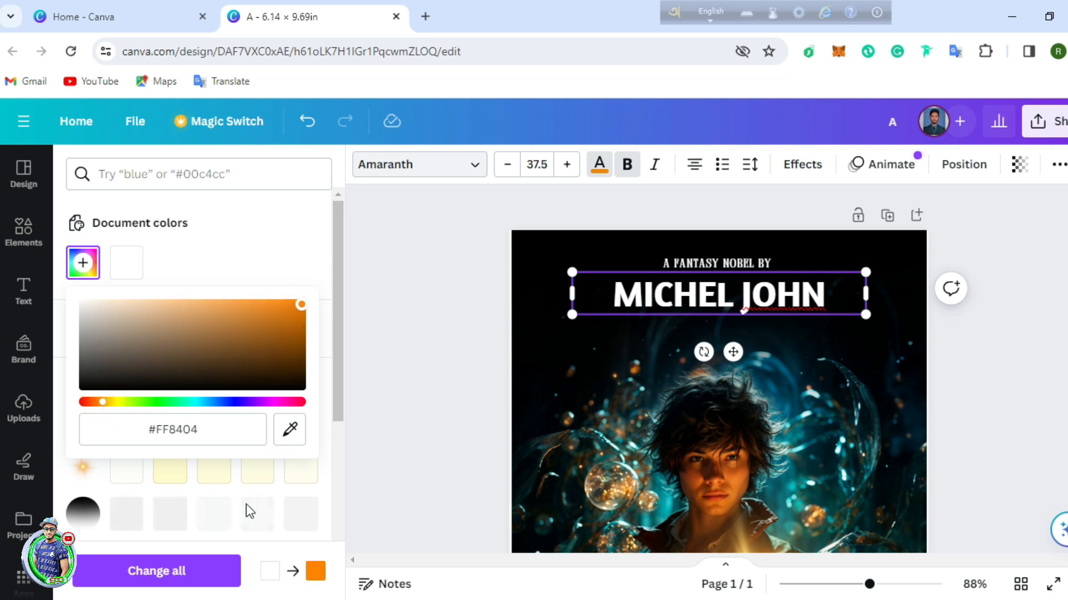
left_click(191, 572)
Step: Return the 'A FANTASY NOBEL BY' line to white, keeping the author name orange
left_click(716, 262)
left_click(170, 262)
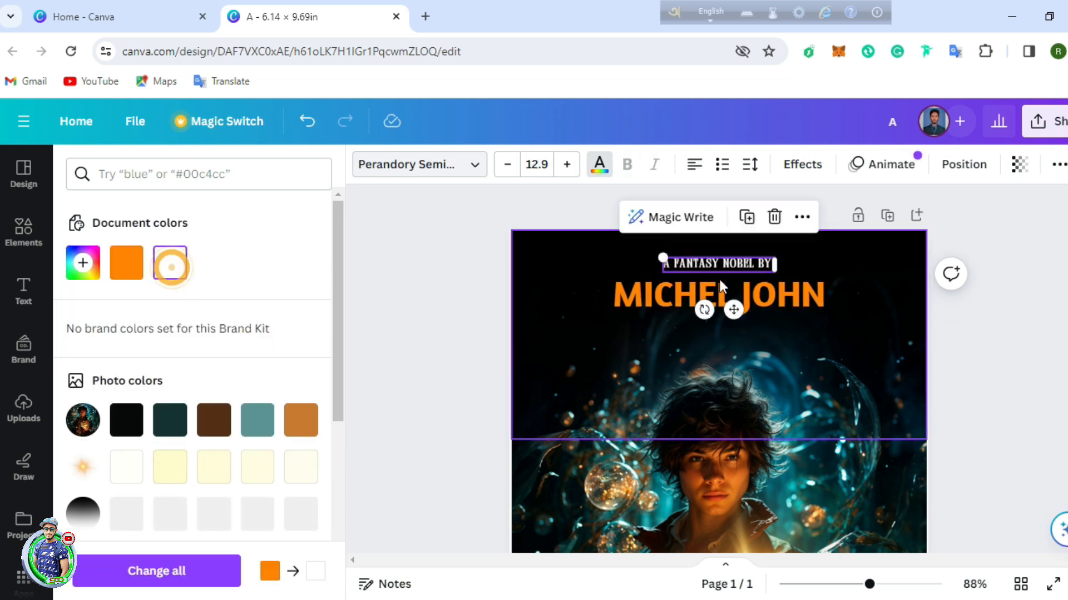
left_click(994, 317)
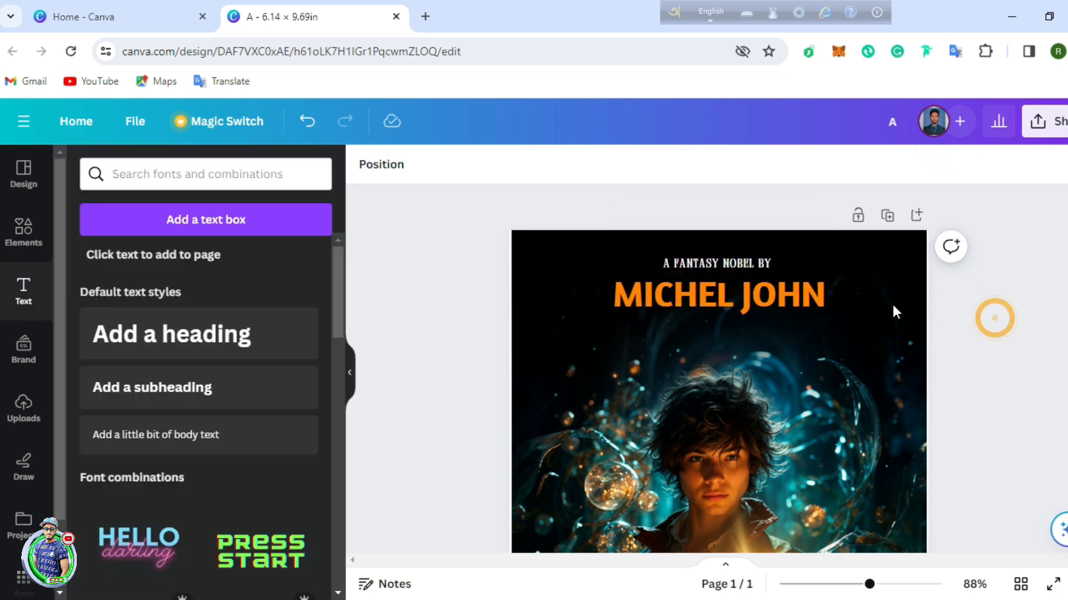
left_click(782, 298)
left_click(993, 292)
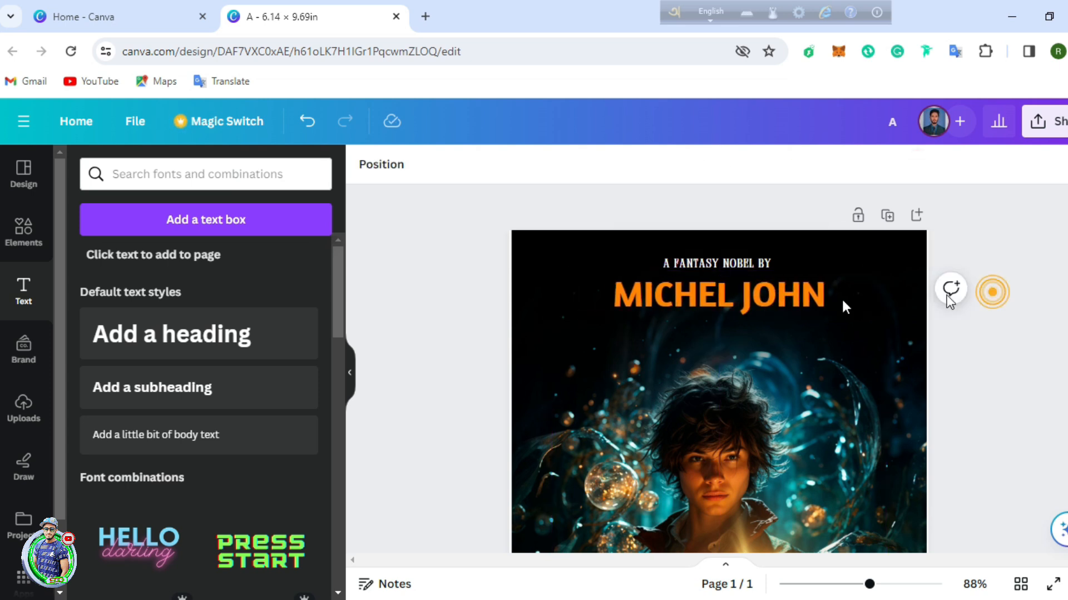
Step: Search Elements for 'swiral' and show all graphic results
left_click(24, 230)
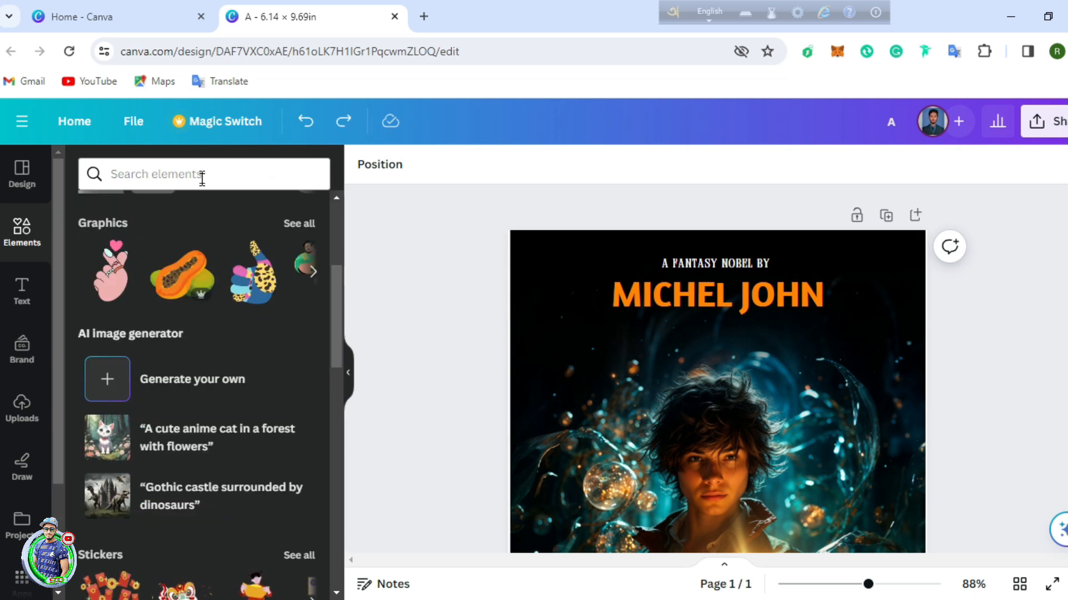
left_click(203, 174)
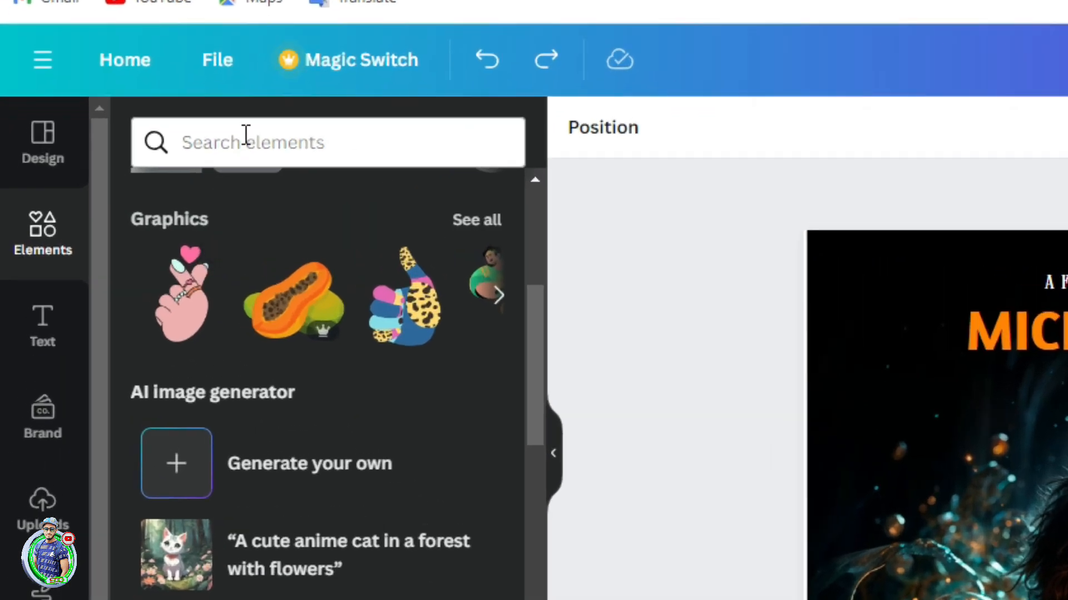
left_click(246, 136)
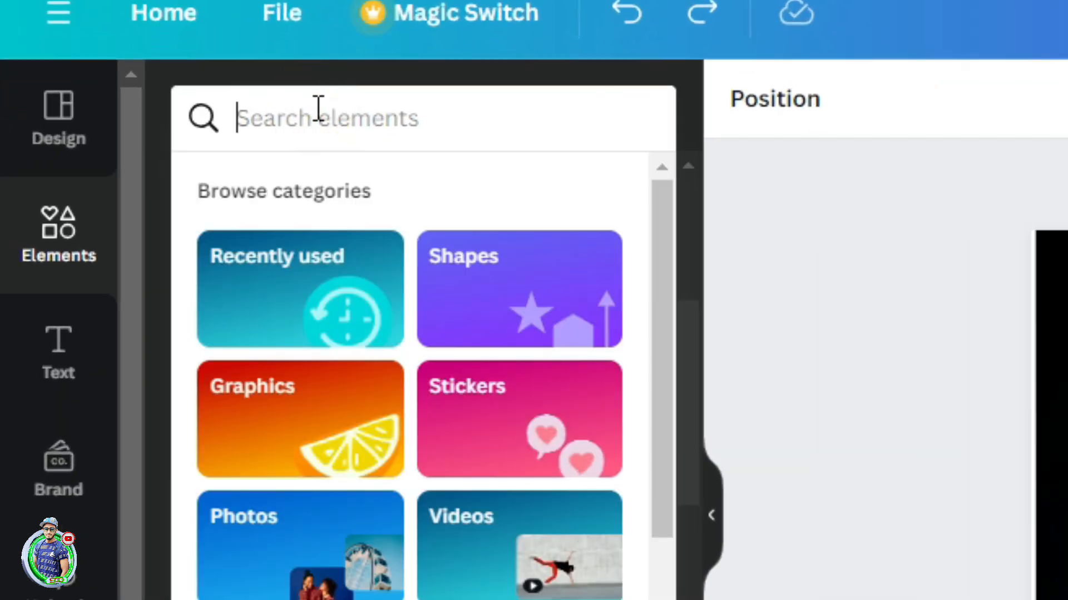
type("swira")
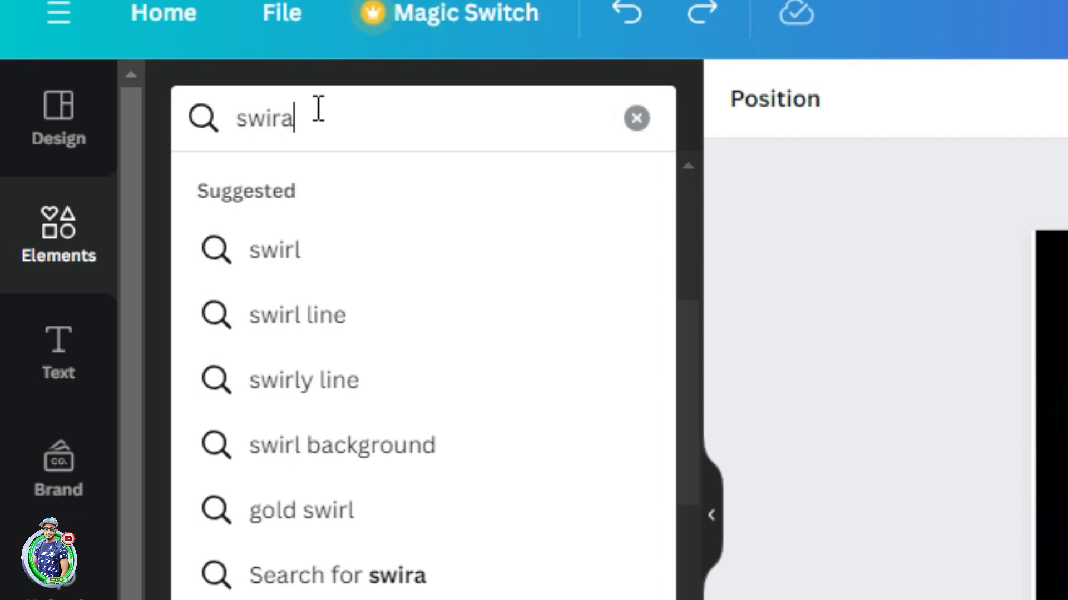
type("l")
key("Return")
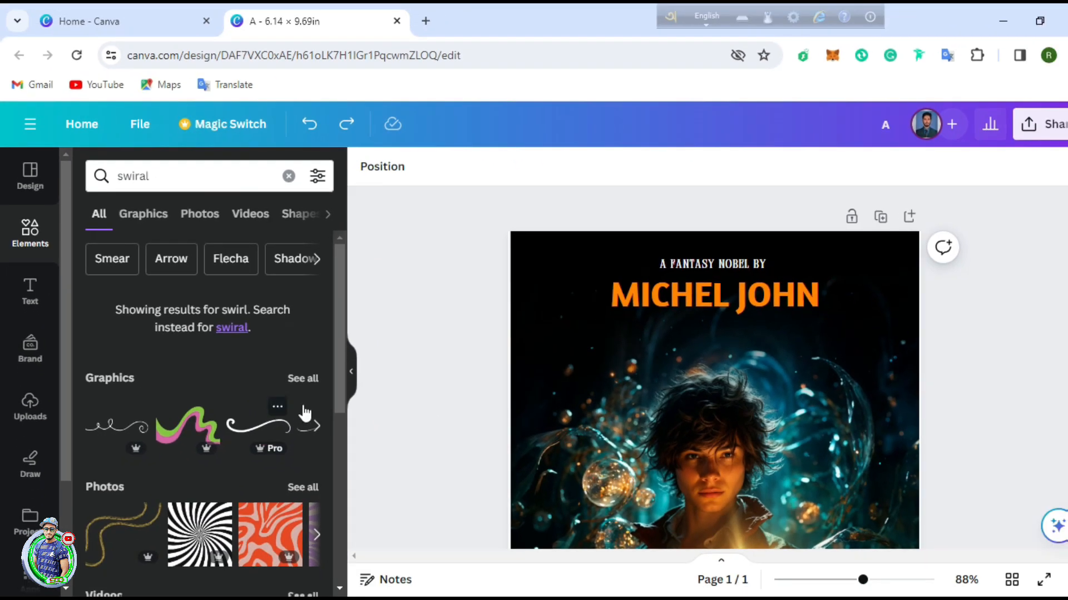
left_click(300, 379)
scroll(265, 370, "down", 5)
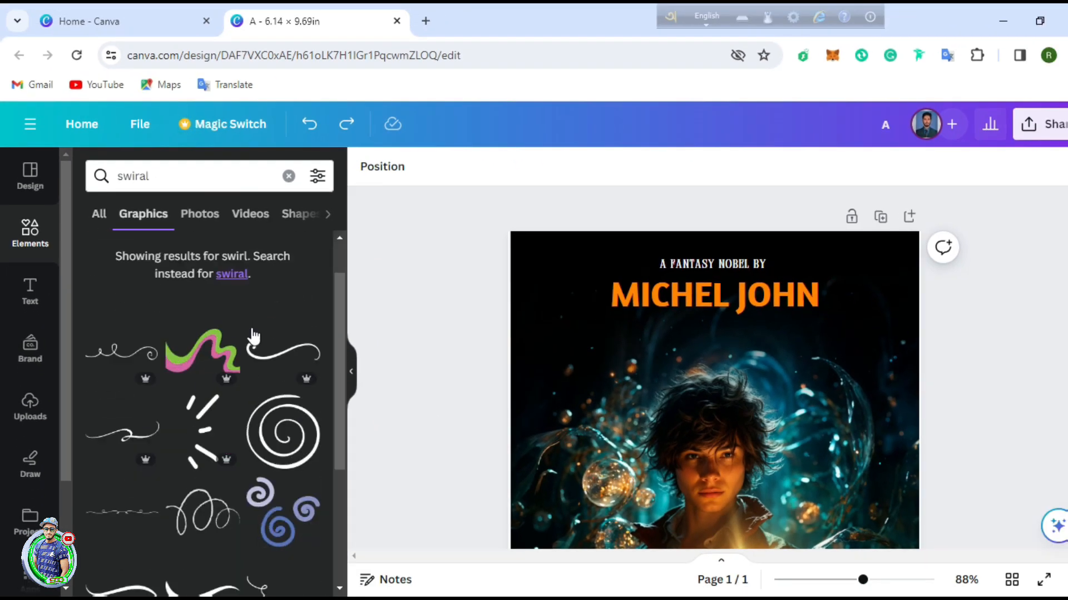
scroll(266, 370, "down", 10)
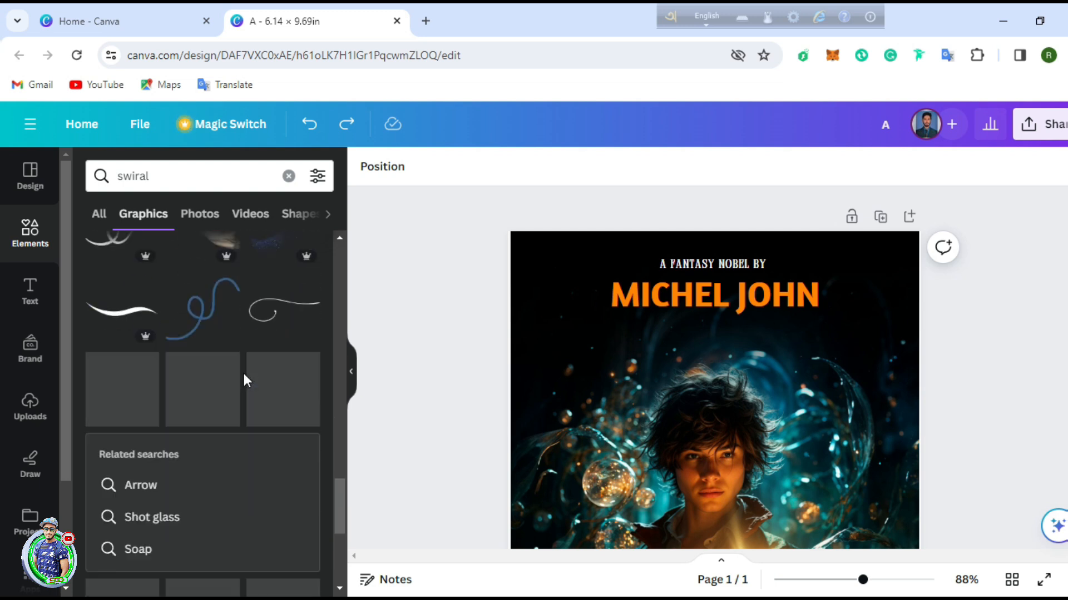
scroll(253, 374, "down", 8)
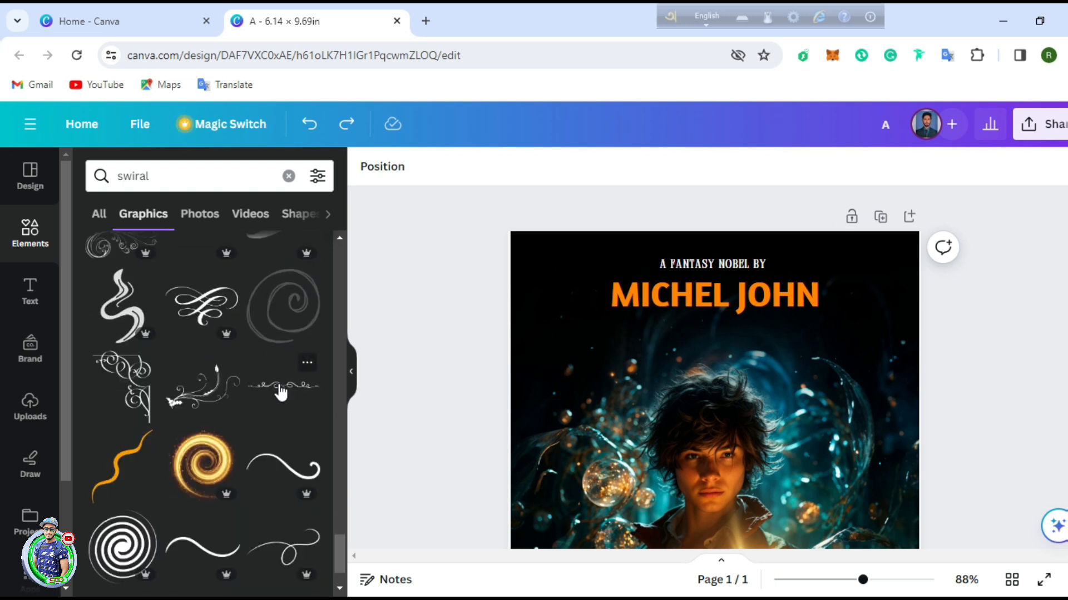
scroll(218, 446, "down", 2)
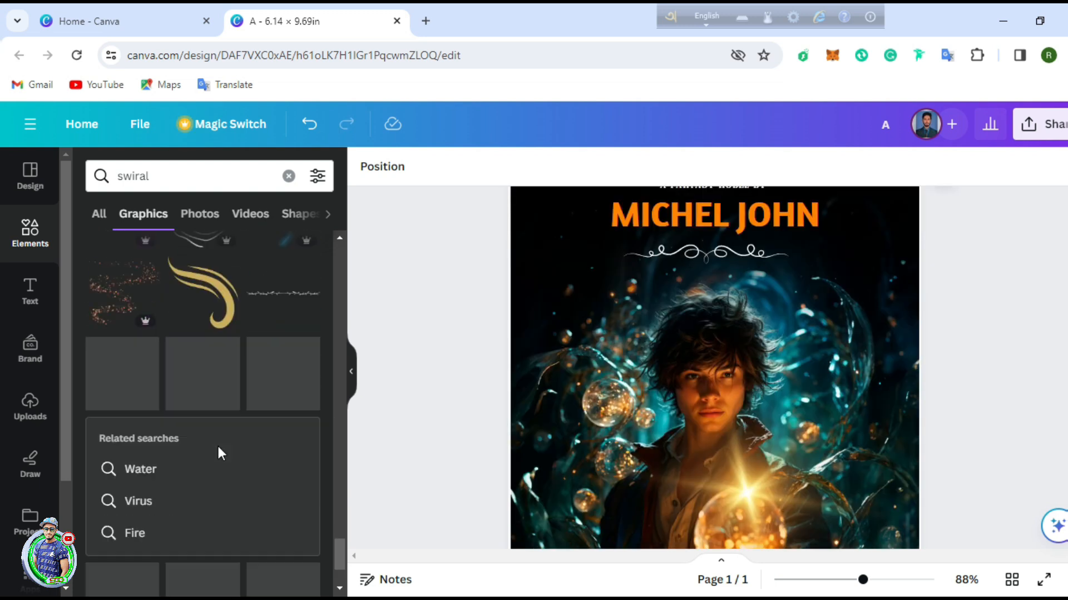
scroll(218, 445, "down", 6)
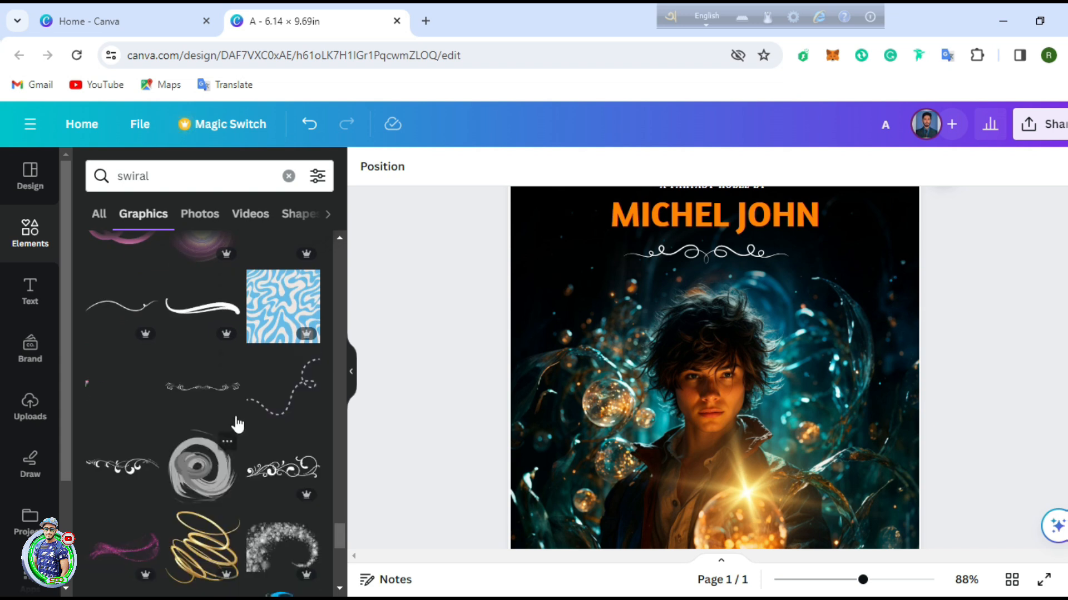
scroll(236, 424, "down", 8)
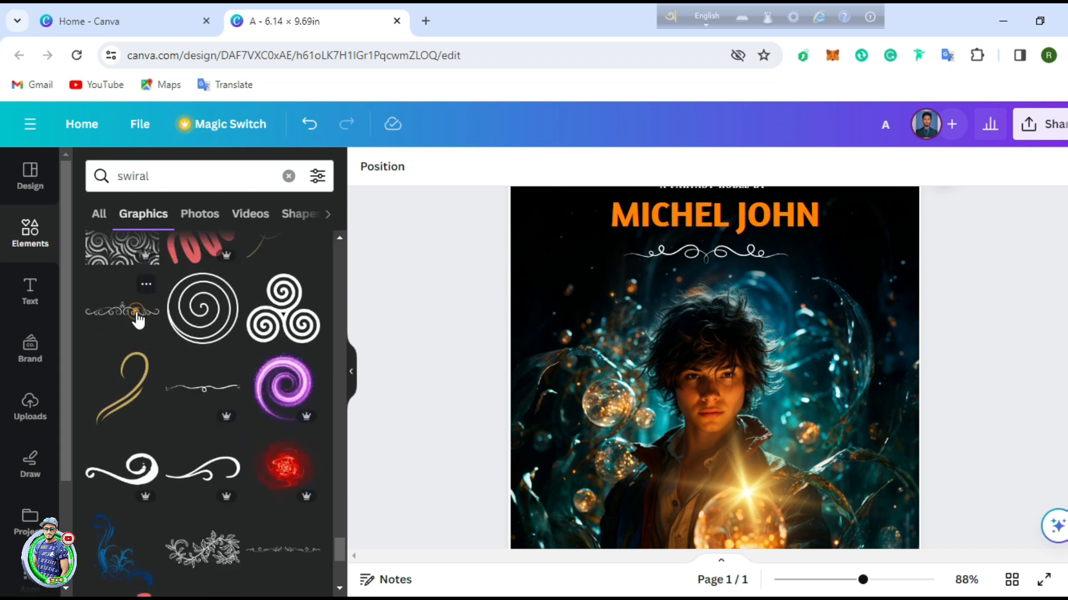
Step: Add a white flourish ornament, delete its duplicate, and centre it below the author name
left_click(138, 320)
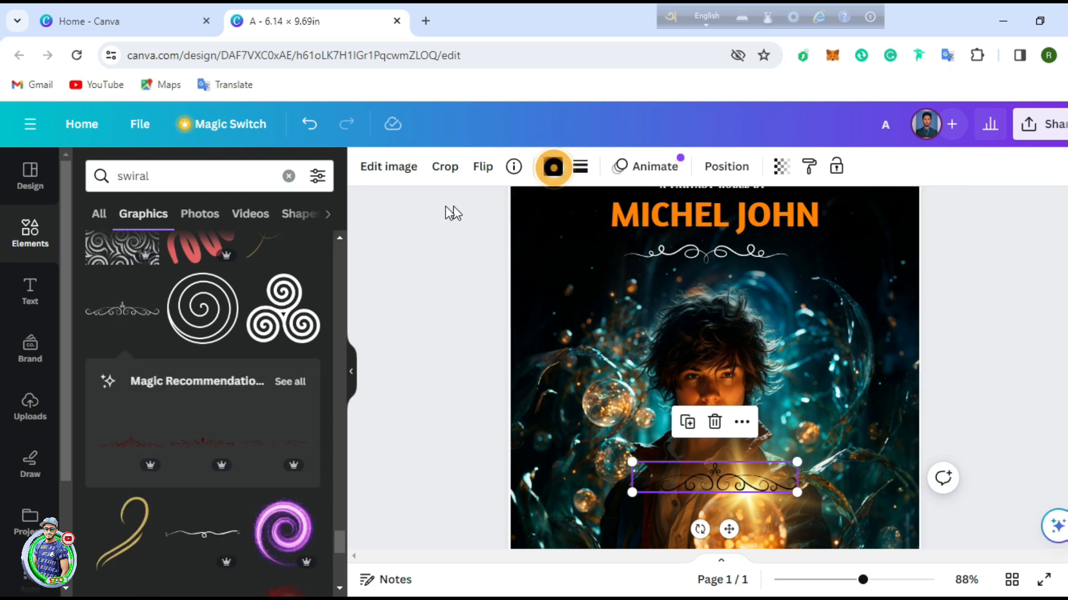
left_click(234, 270)
left_click_drag(727, 485, 718, 248)
left_click(719, 259)
key("Delete")
left_click(1034, 303)
scroll(934, 361, "up", 2)
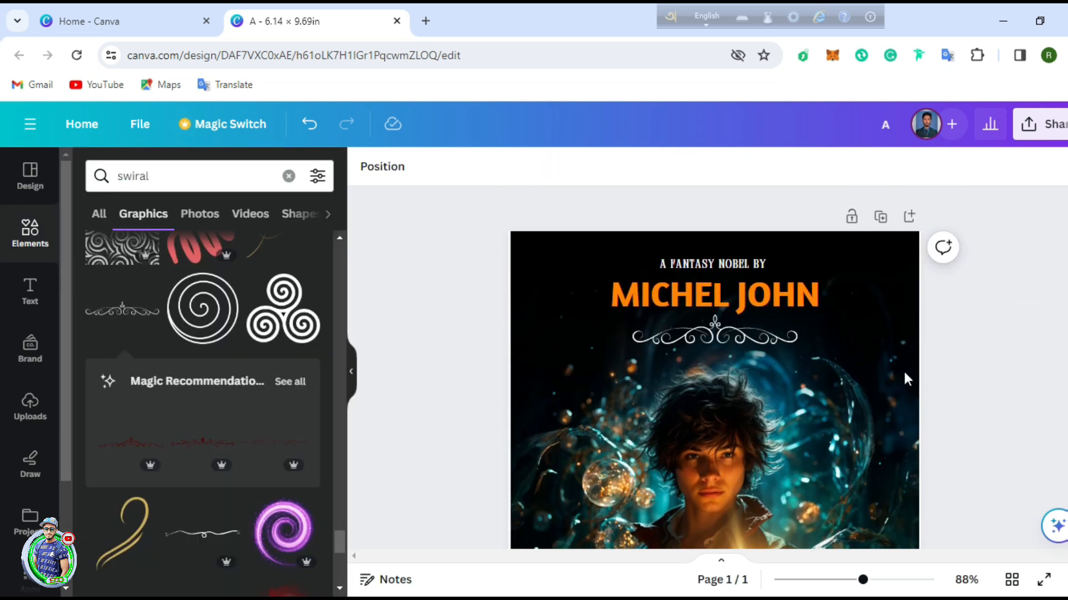
left_click_drag(722, 325, 722, 330)
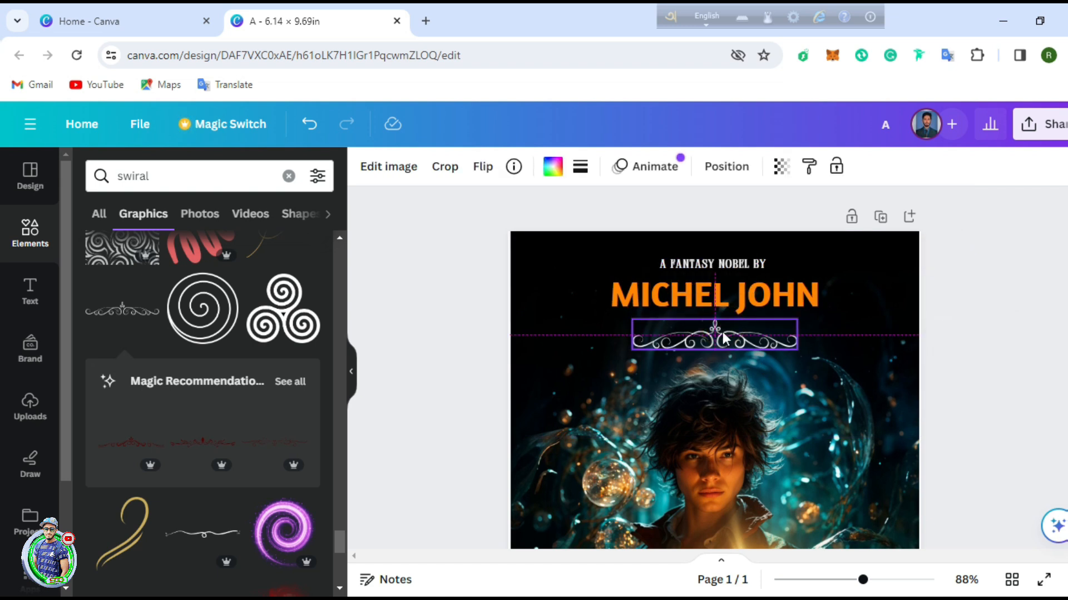
left_click(999, 292)
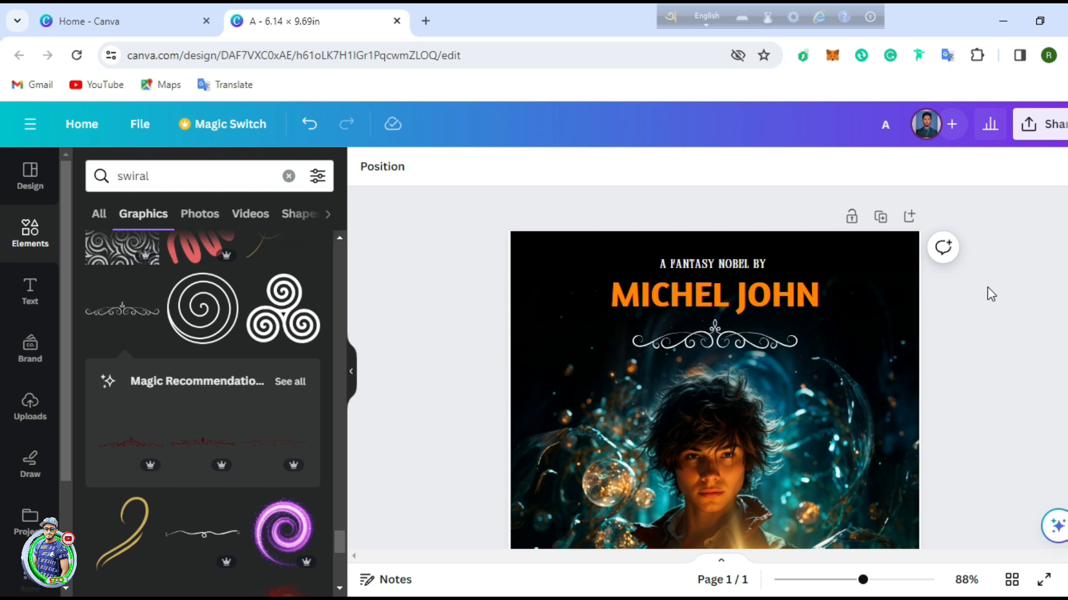
Step: Add a new heading reading 'YOUNG'
scroll(745, 377, "down", 7)
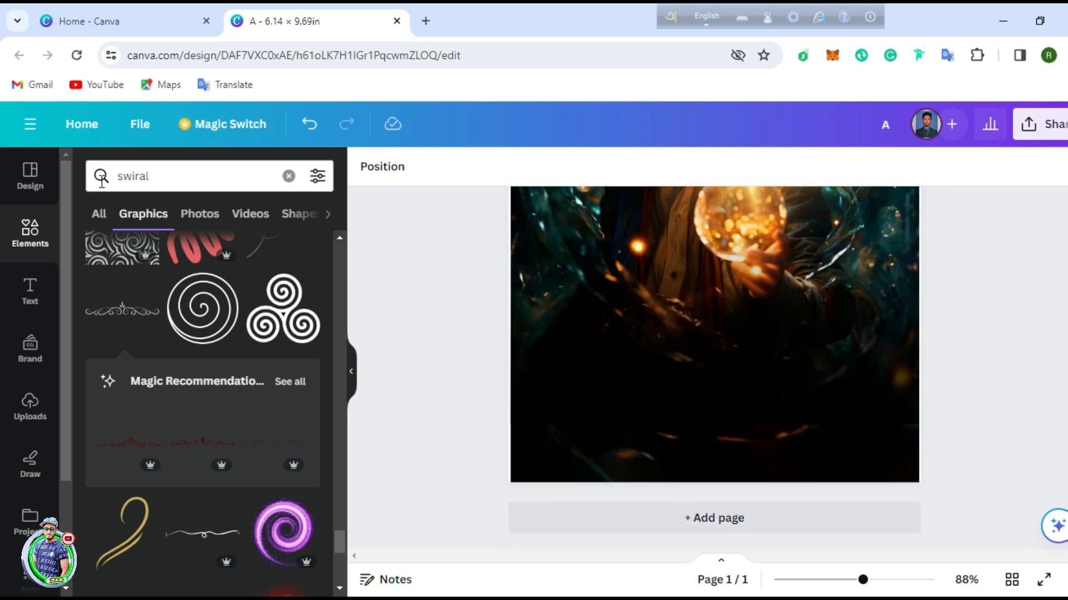
left_click(32, 289)
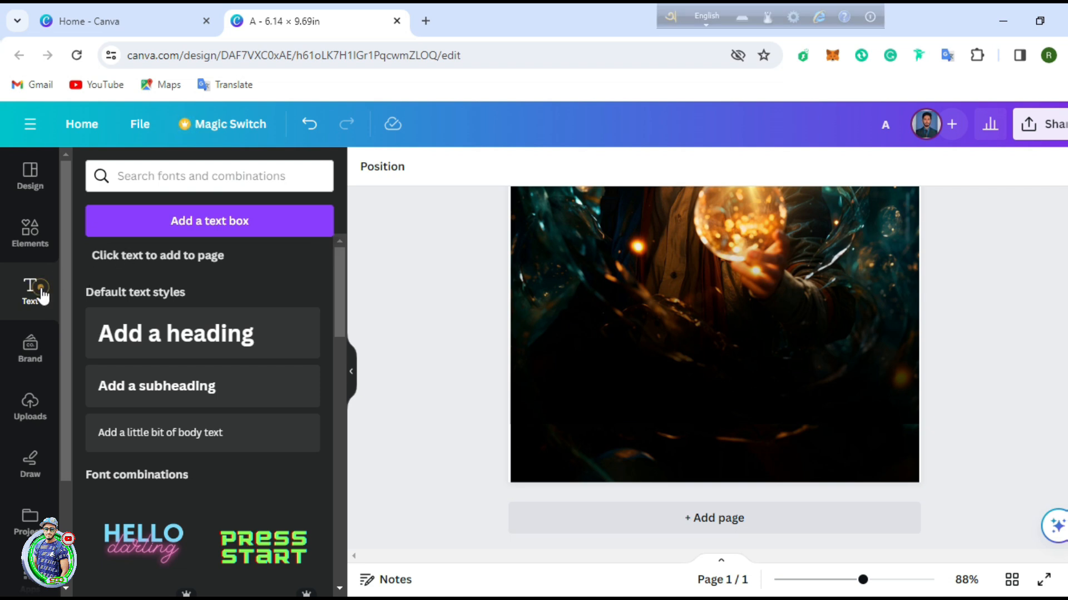
left_click(191, 334)
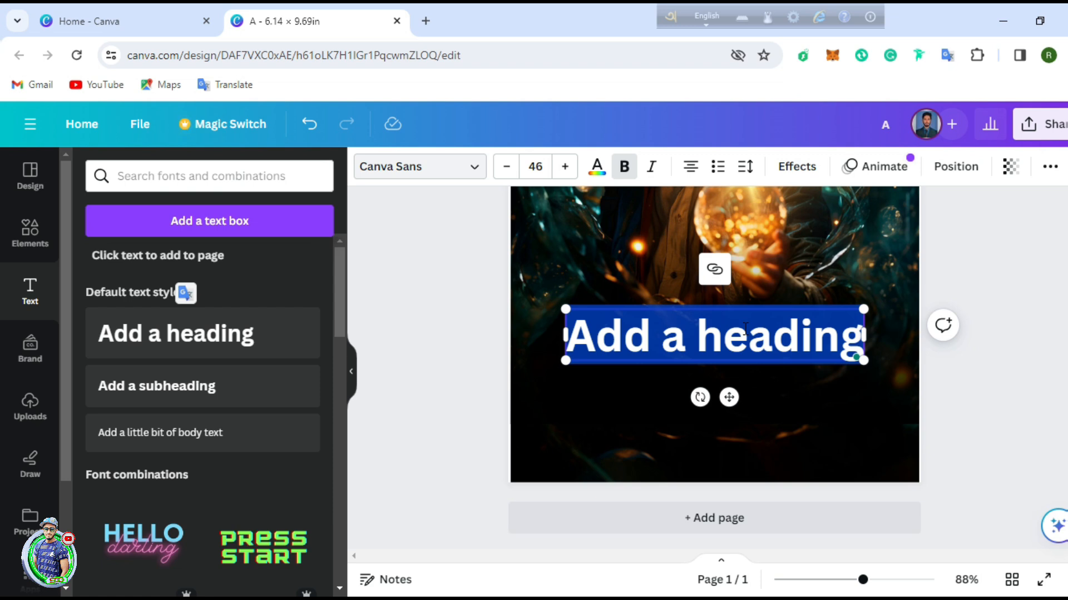
type("YOUNG")
Step: Set YOUNG in Catchy Mager, move it down-right, and widen letter spacing to 247
left_click(474, 166)
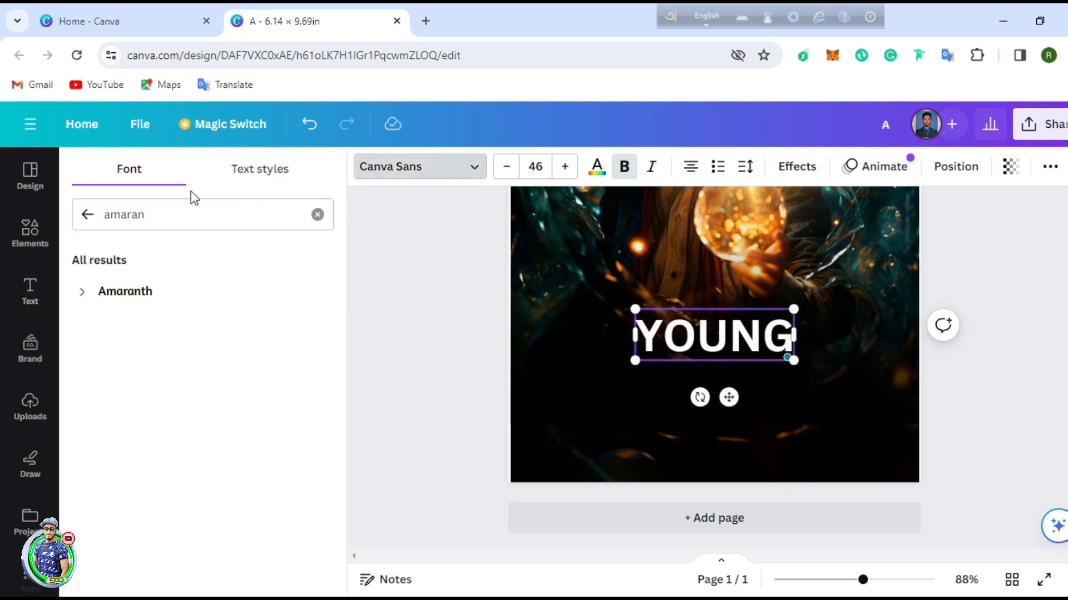
left_click(175, 217)
left_click(317, 215)
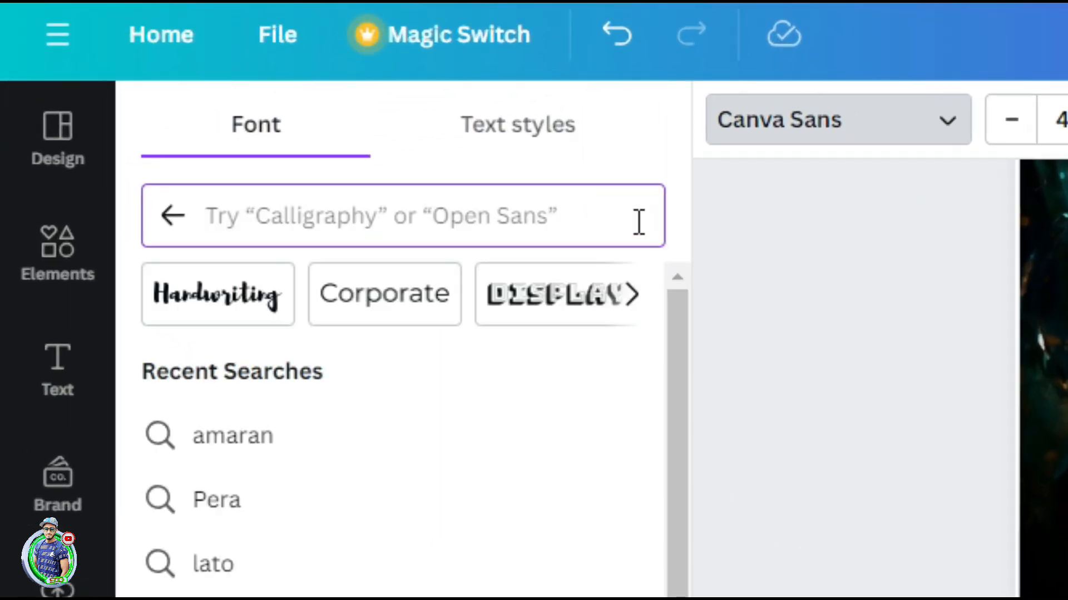
type("CATC")
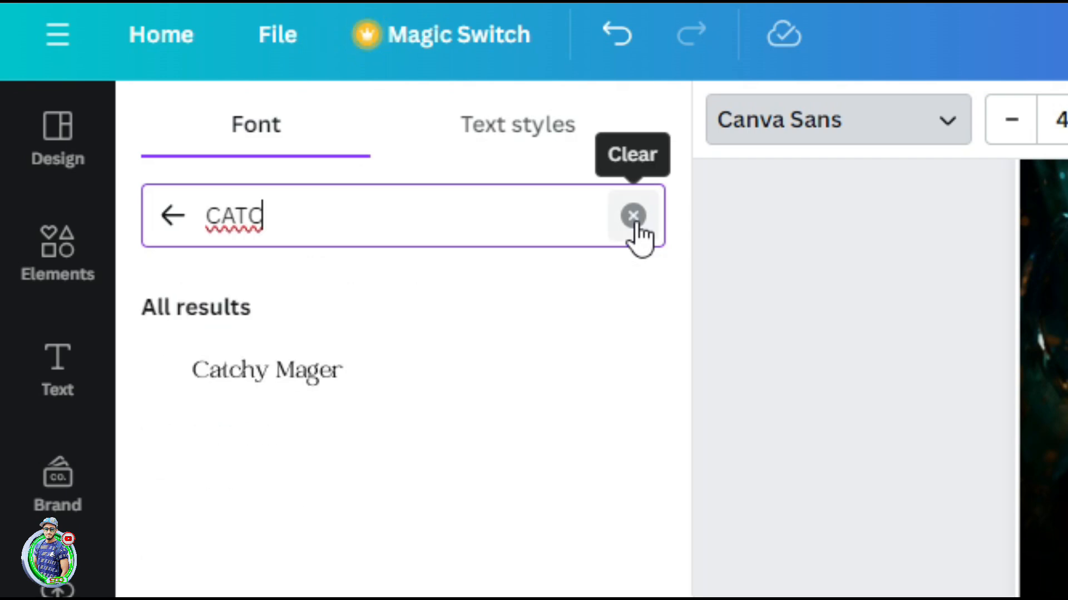
type("HY")
left_click(340, 374)
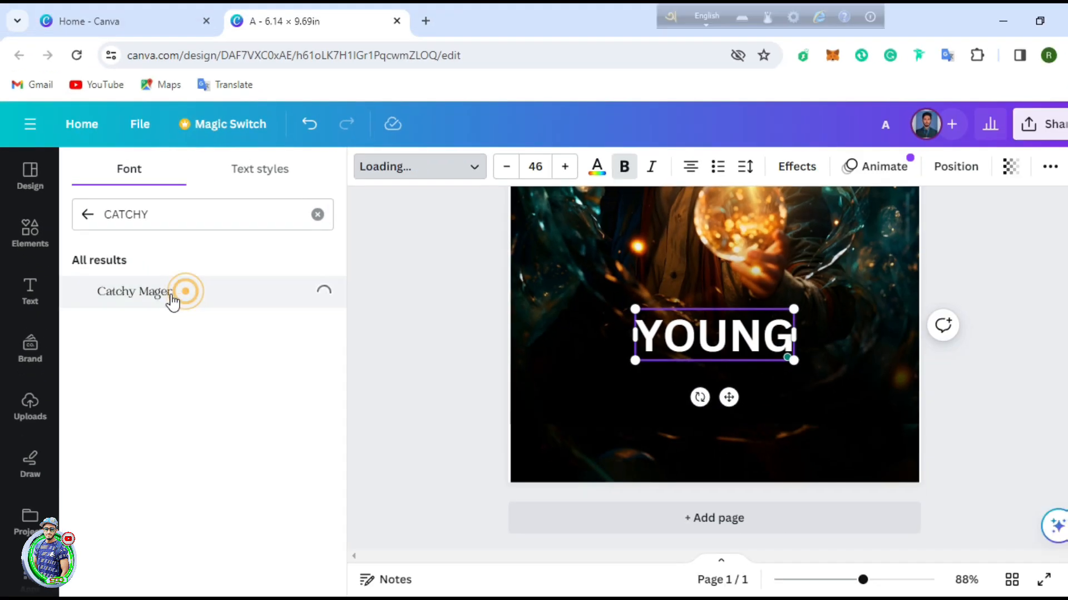
left_click_drag(729, 397, 768, 421)
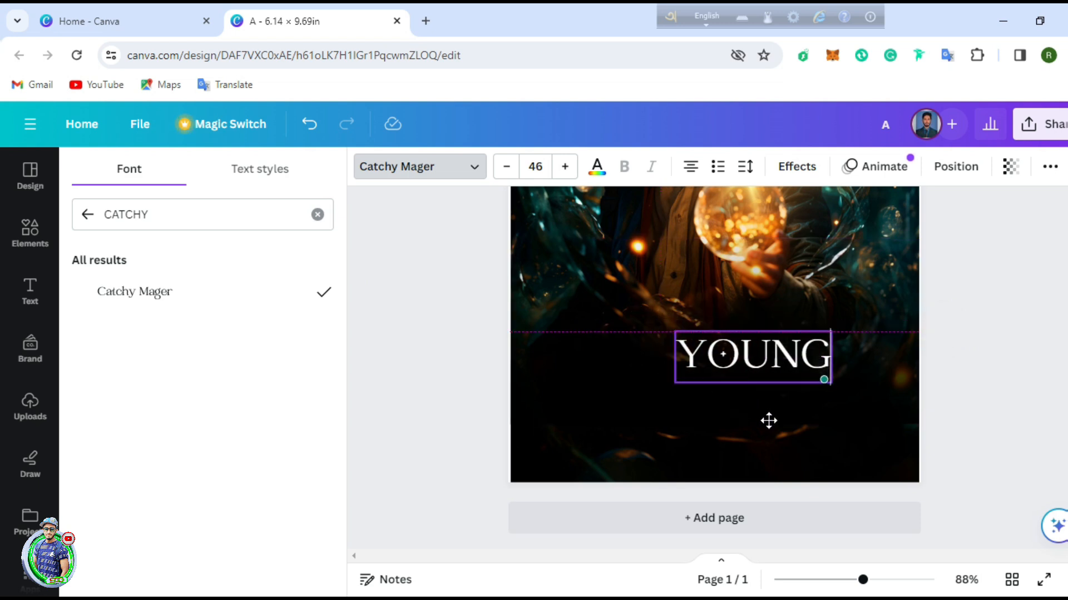
left_click(745, 166)
left_click_drag(782, 230, 834, 232)
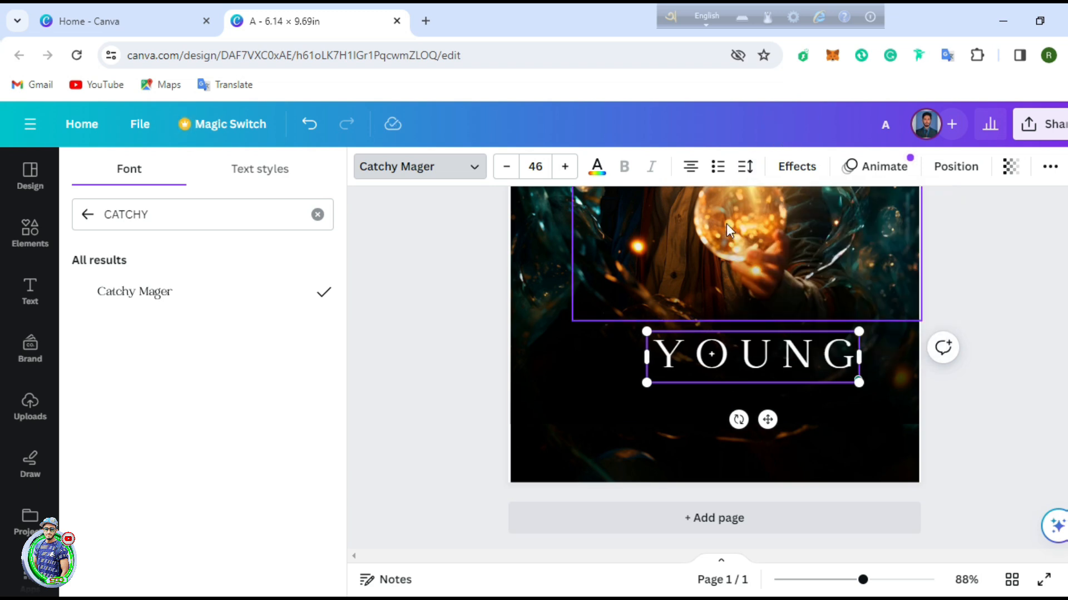
left_click(29, 294)
Step: Add a 'WIZARD' heading below YOUNG and set it in Catchy Mager
left_click(200, 335)
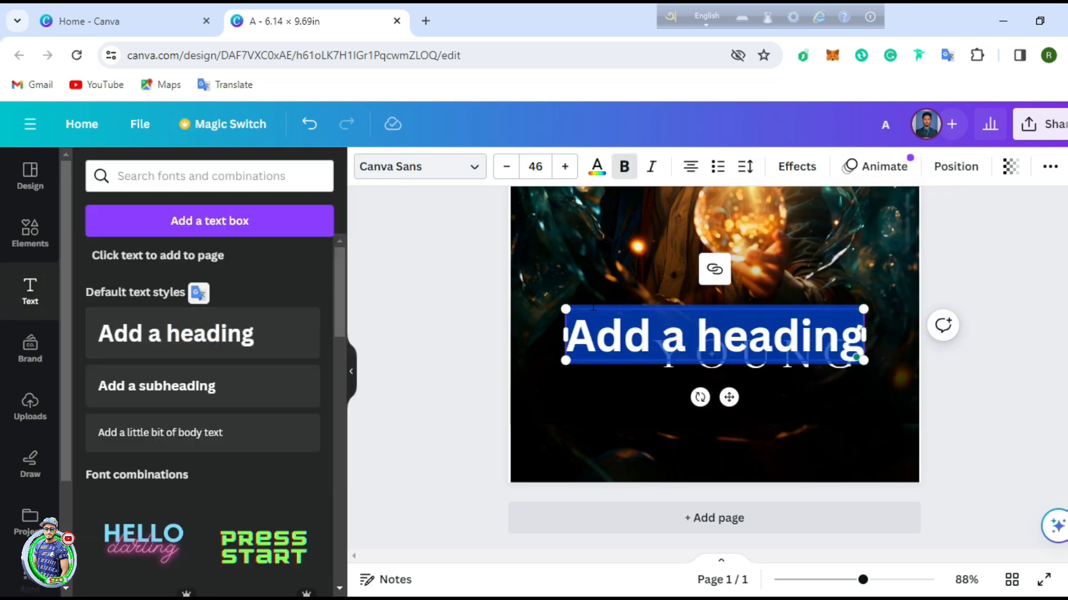
type("WIZARD")
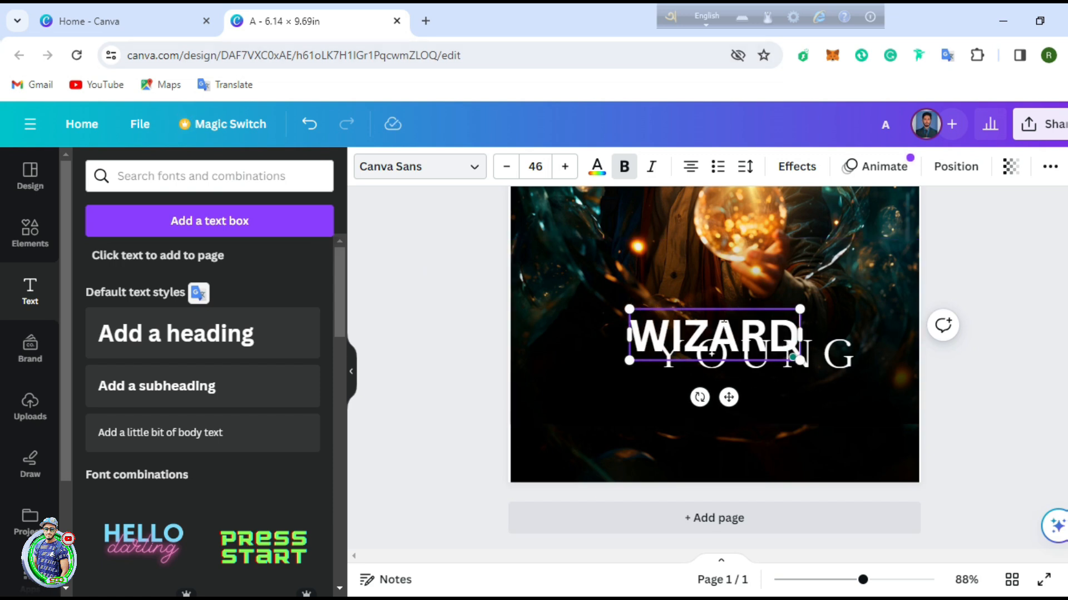
left_click_drag(729, 397, 736, 459)
left_click(409, 165)
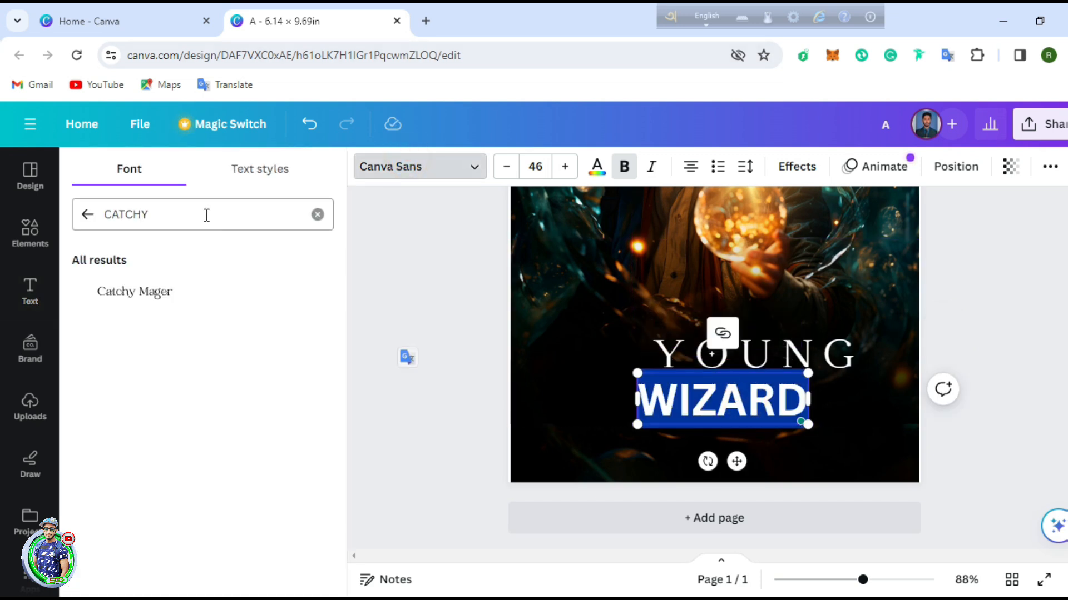
left_click(166, 294)
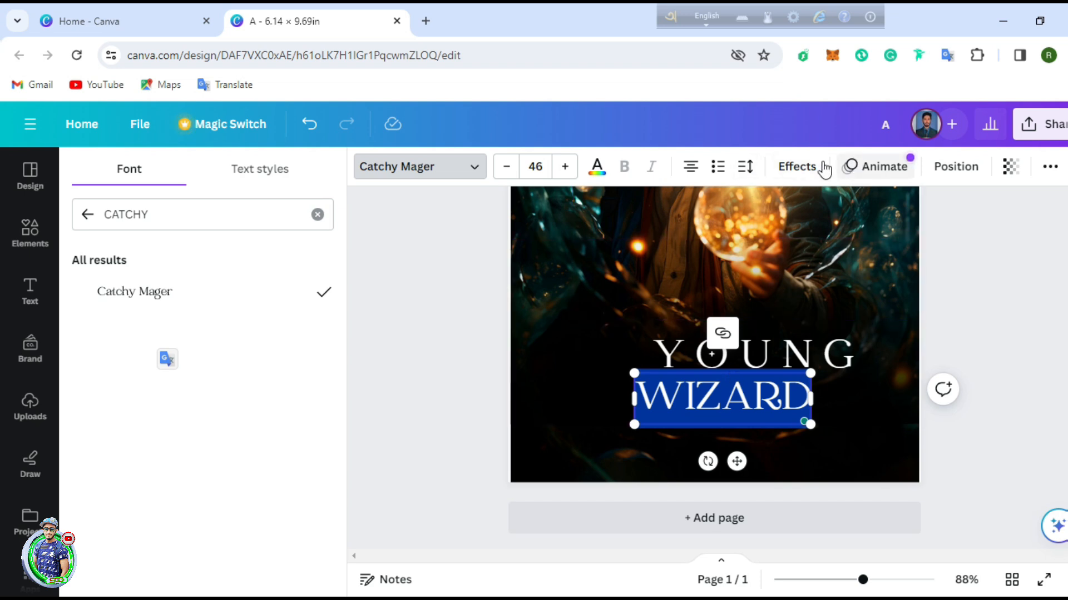
Step: Widen WIZARD's letter spacing to 188 and give it the Neon glow effect
left_click(747, 166)
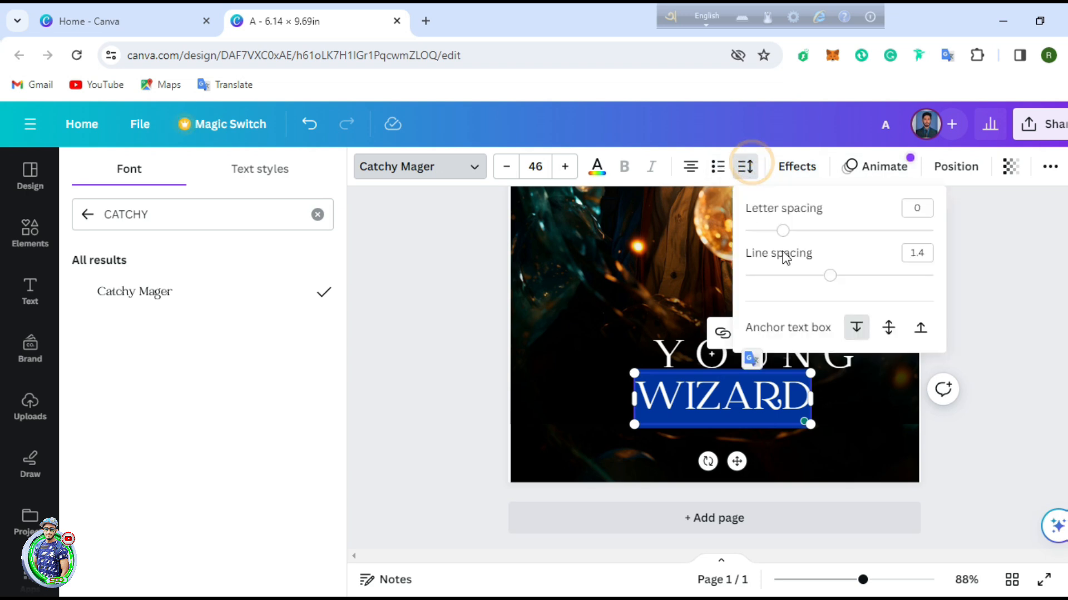
left_click_drag(782, 231, 822, 231)
left_click(796, 167)
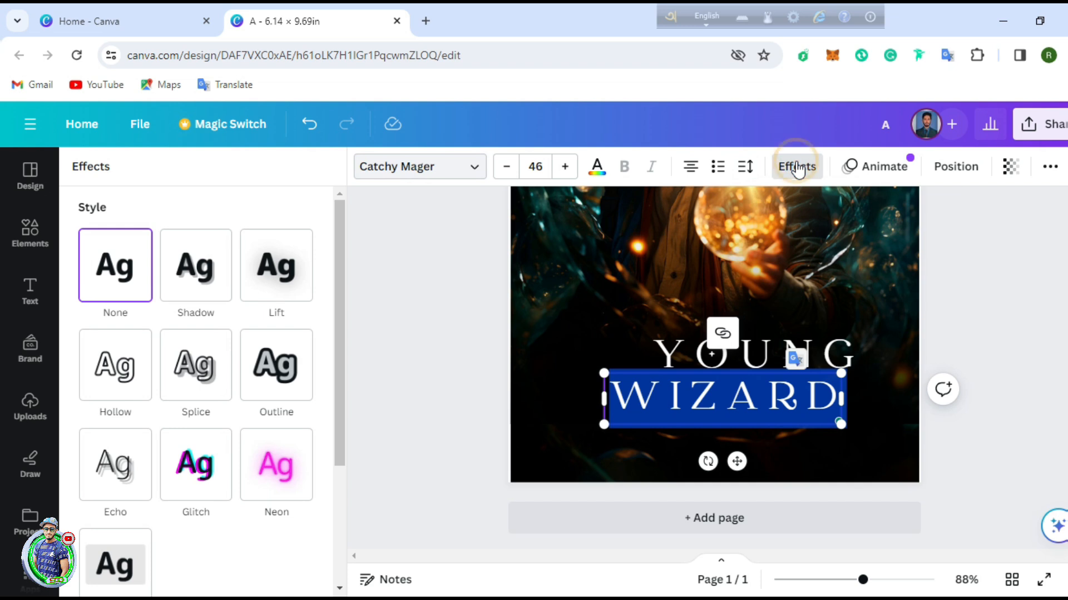
left_click(276, 465)
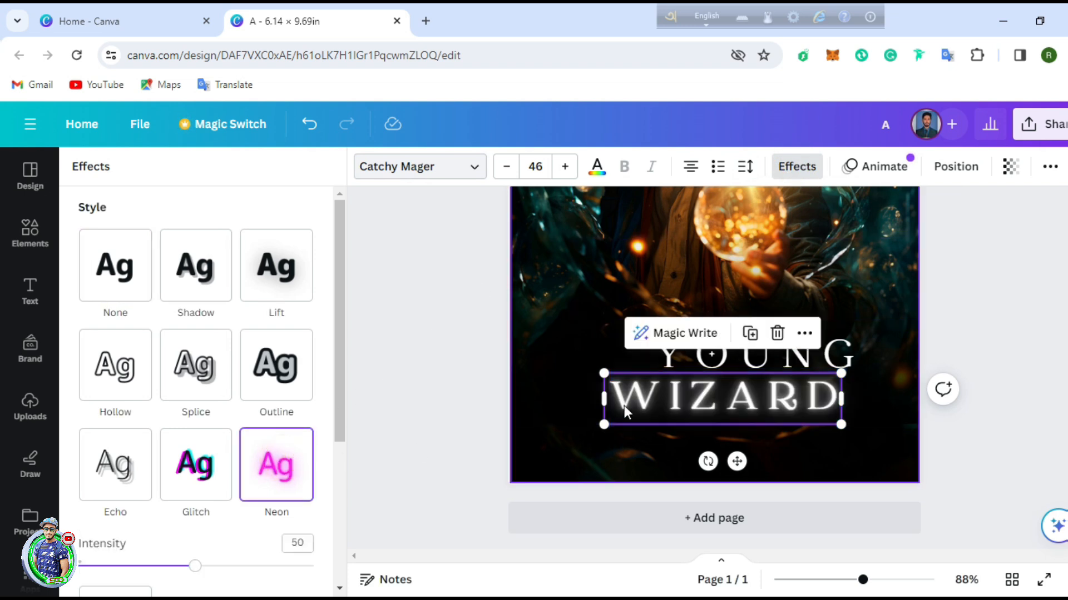
scroll(287, 478, "down", 1)
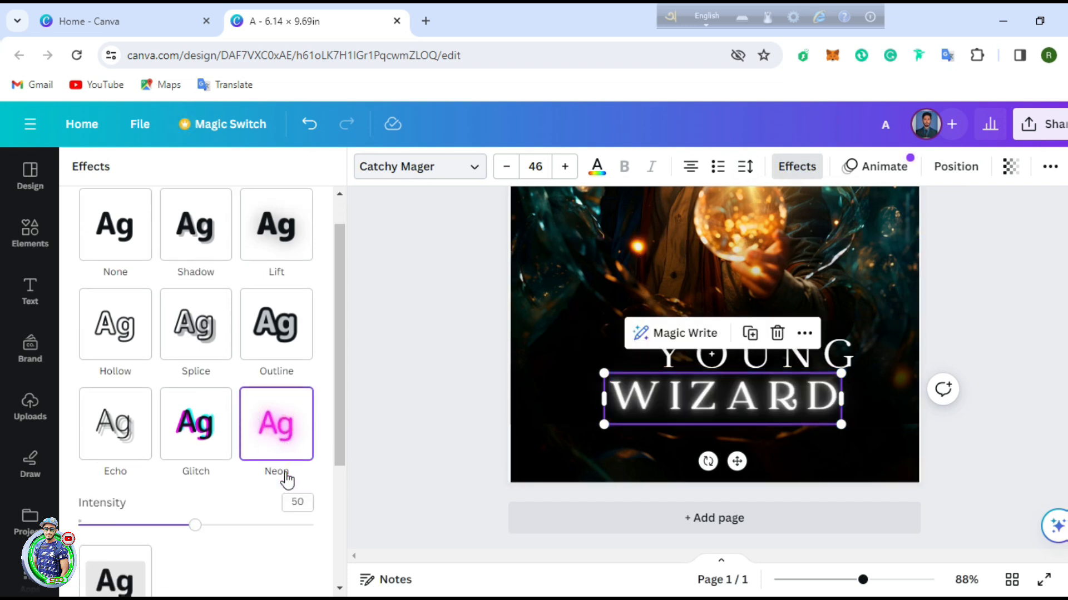
scroll(285, 476, "down", 4)
scroll(277, 473, "up", 5)
right_click(272, 467)
key("Escape")
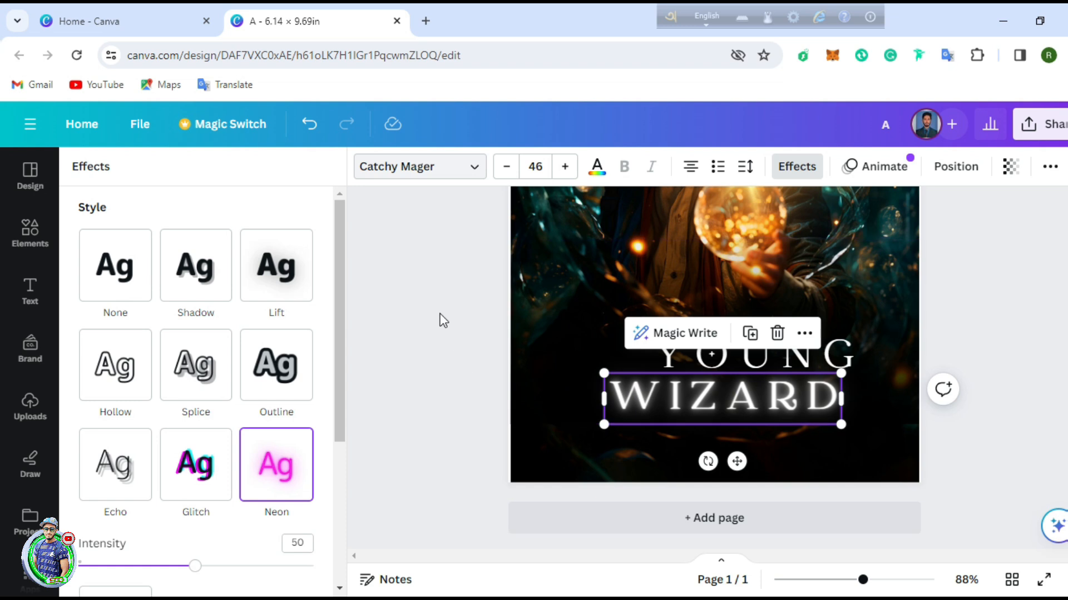
Step: Colour the WIZARD text with the orange document swatch
left_click(797, 168)
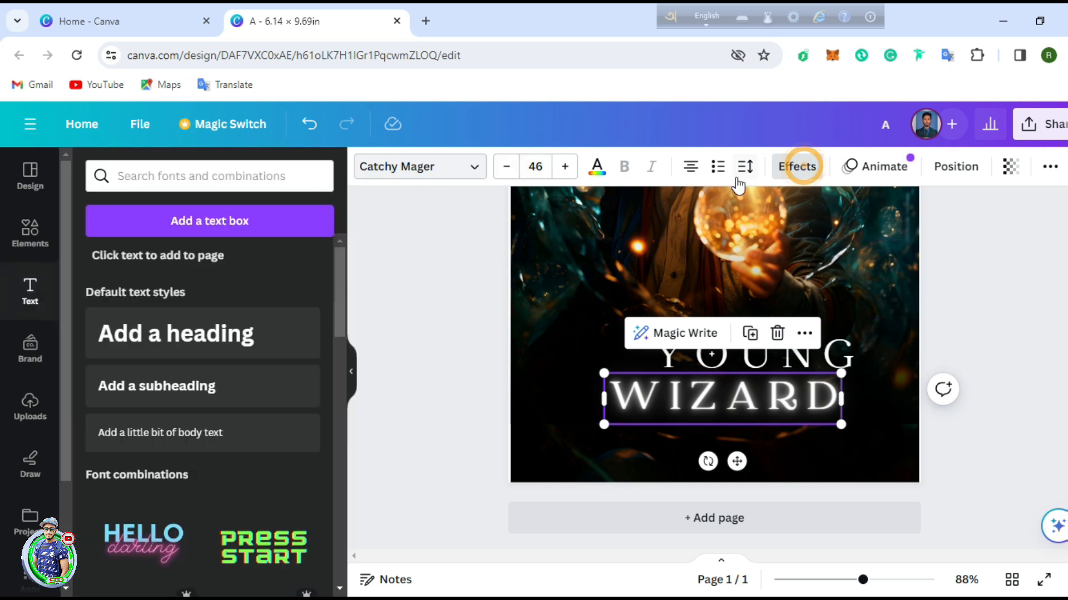
left_click(597, 169)
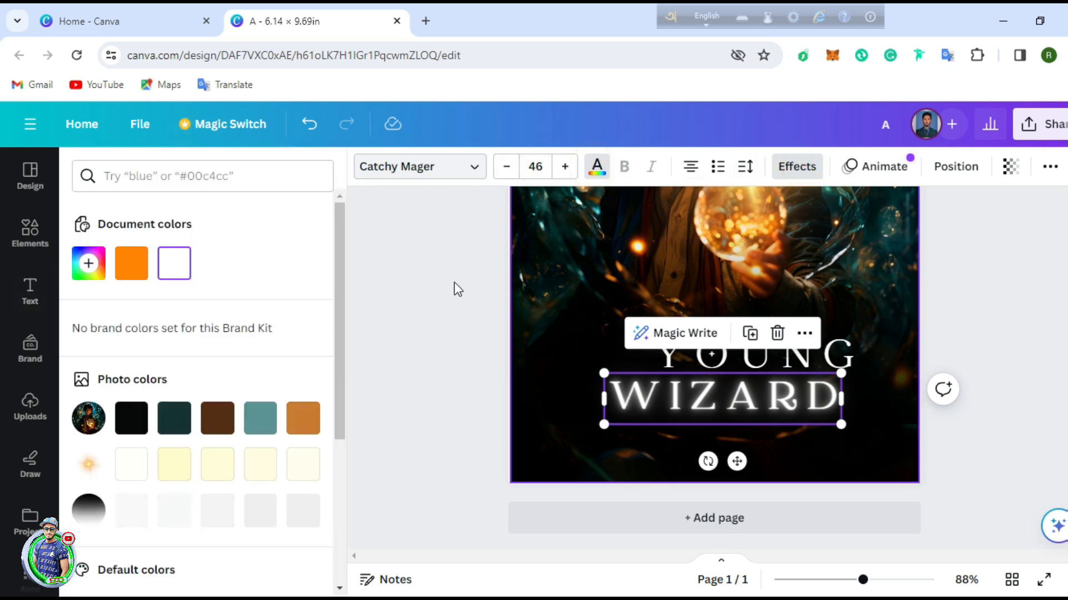
left_click(131, 263)
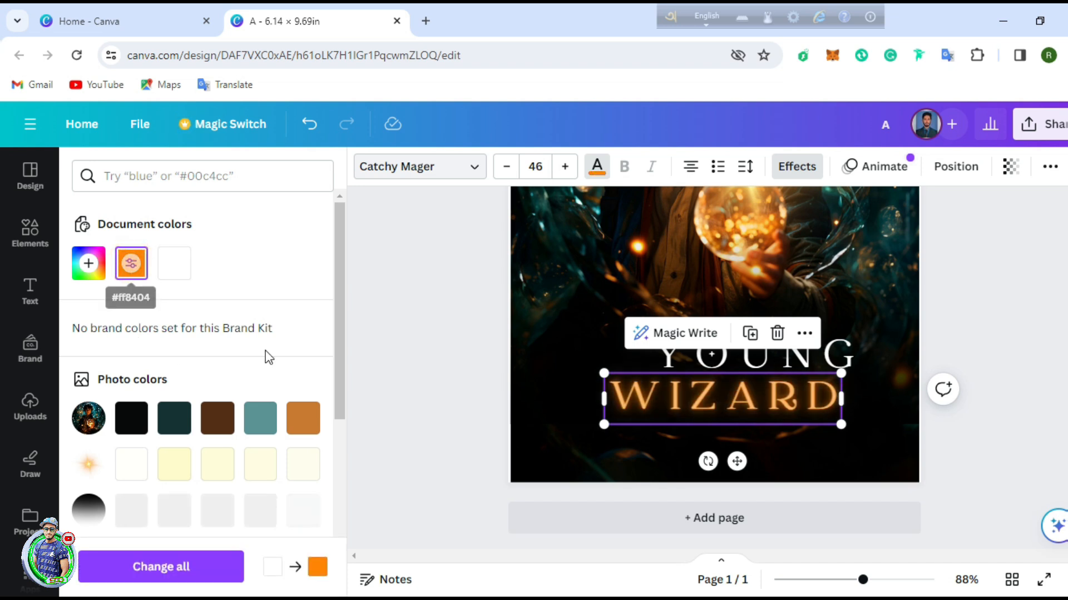
left_click(990, 332)
left_click(1018, 305)
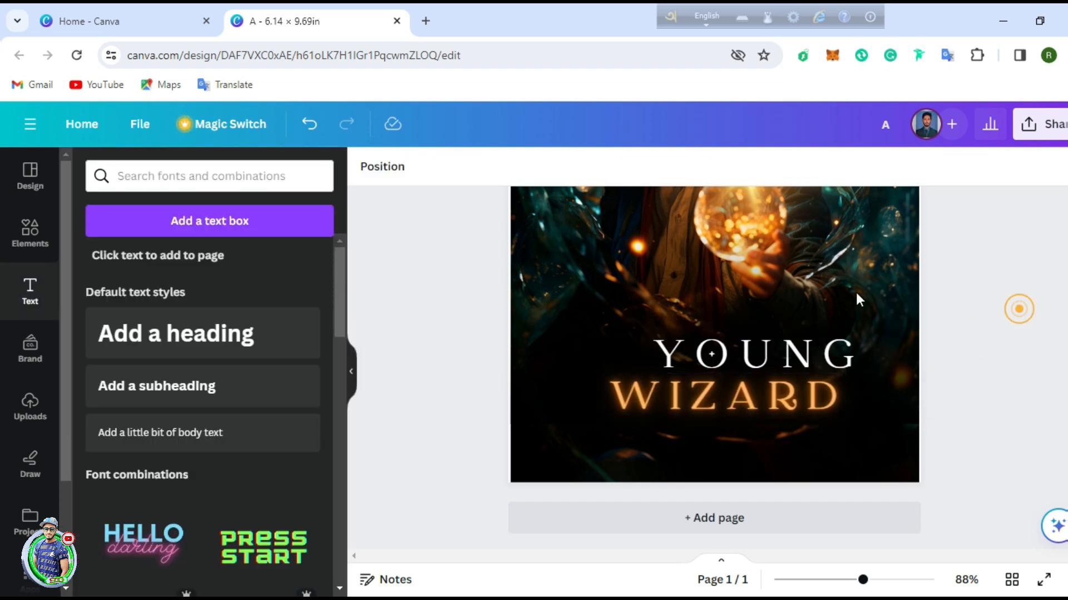
Step: Enlarge WIZARD to font size 53.6 and align it under YOUNG
left_click_drag(785, 401, 804, 398)
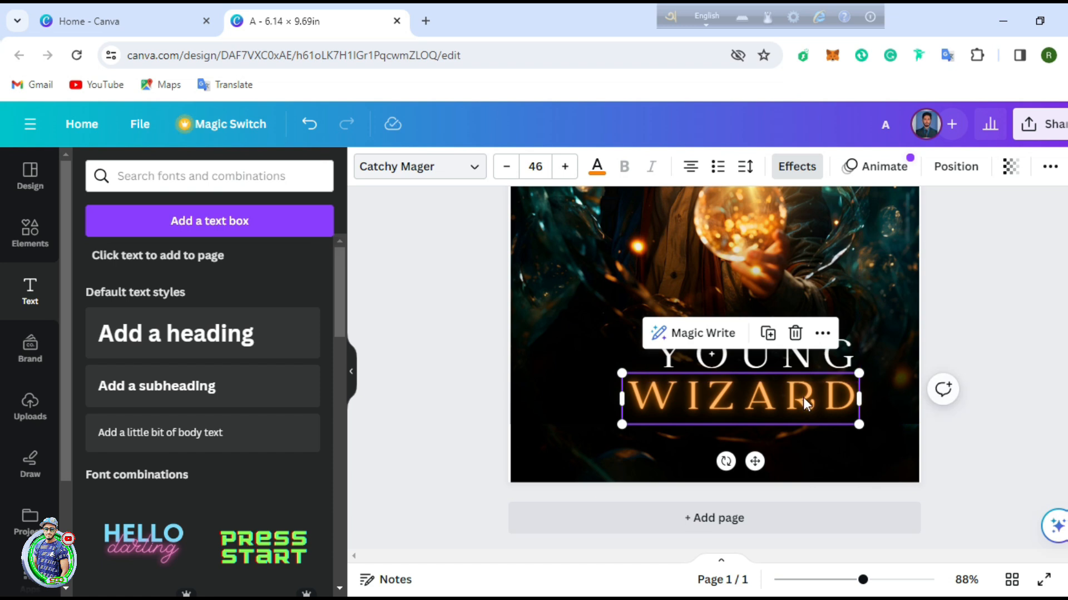
left_click_drag(860, 421, 906, 434)
left_click_drag(843, 395, 799, 390)
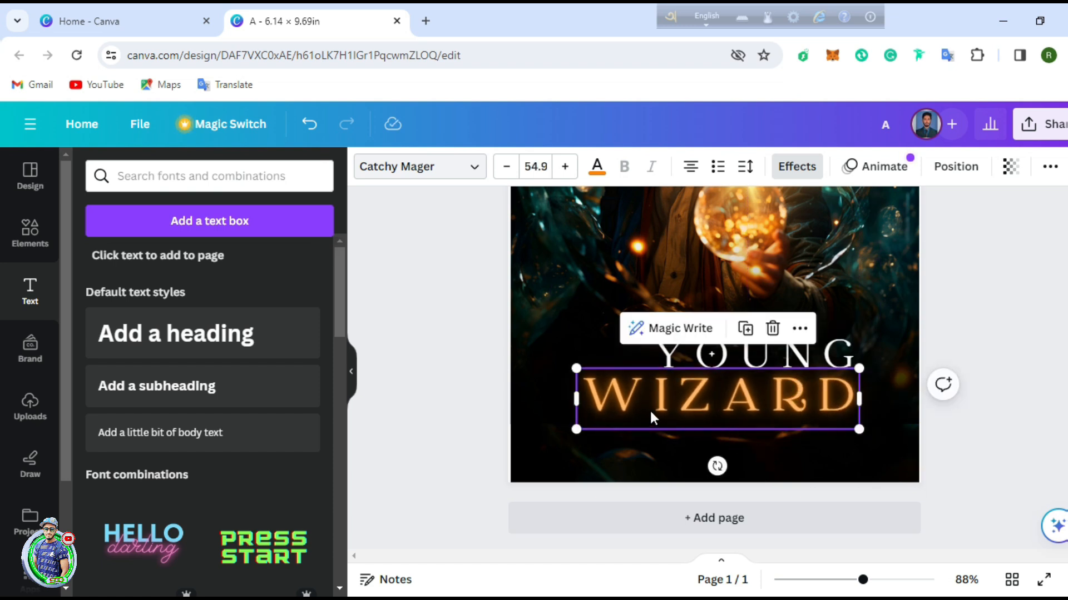
mouse_move(578, 428)
left_mouse_down()
mouse_move(594, 425)
mouse_move(581, 430)
left_mouse_up()
left_click(735, 360)
left_click(667, 395)
left_click(829, 397)
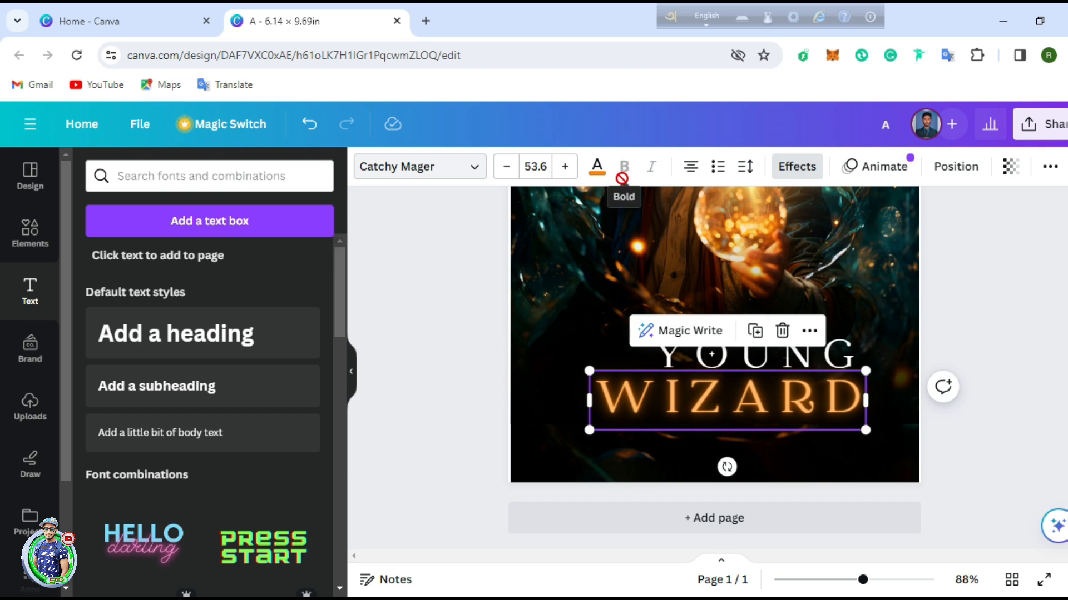
left_click(474, 171)
left_click(474, 171)
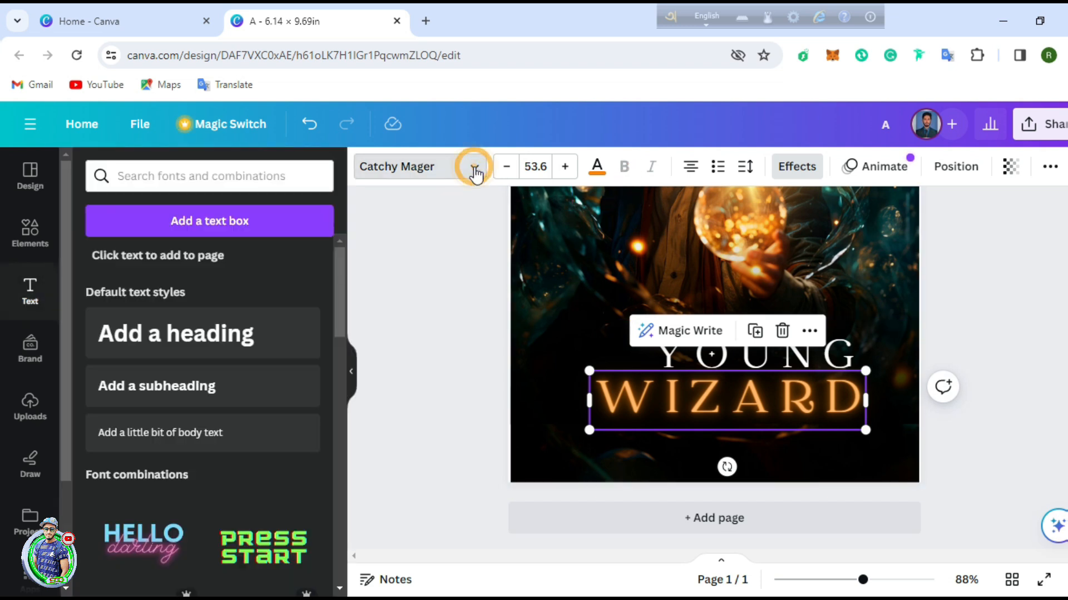
Step: Add a white line from the Elements lines and shapes onto the cover
left_click(1047, 340)
scroll(873, 382, "up", 5)
scroll(873, 382, "down", 5)
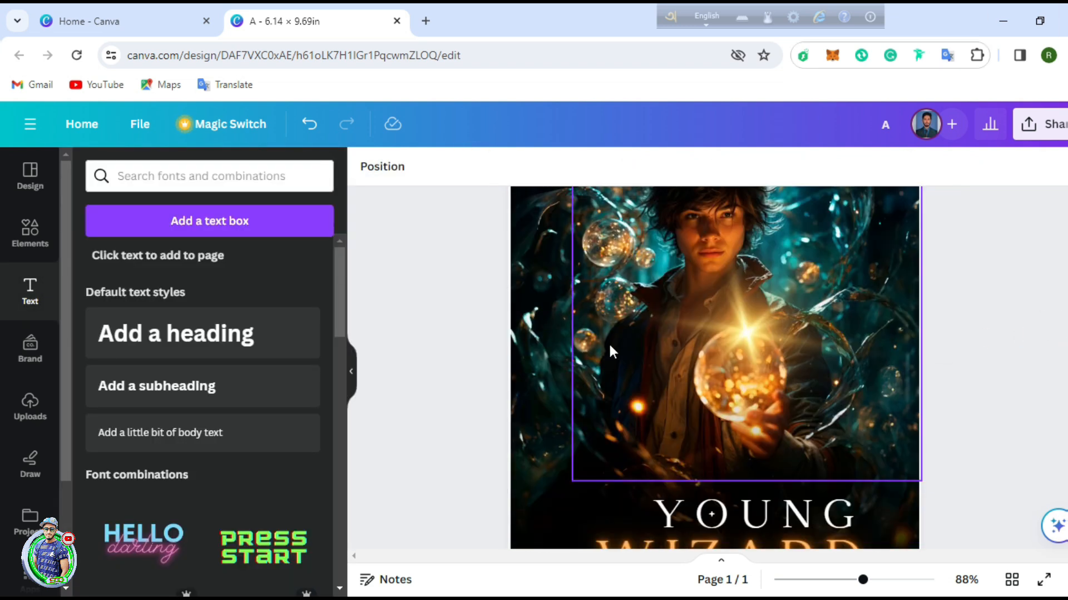
left_click(25, 228)
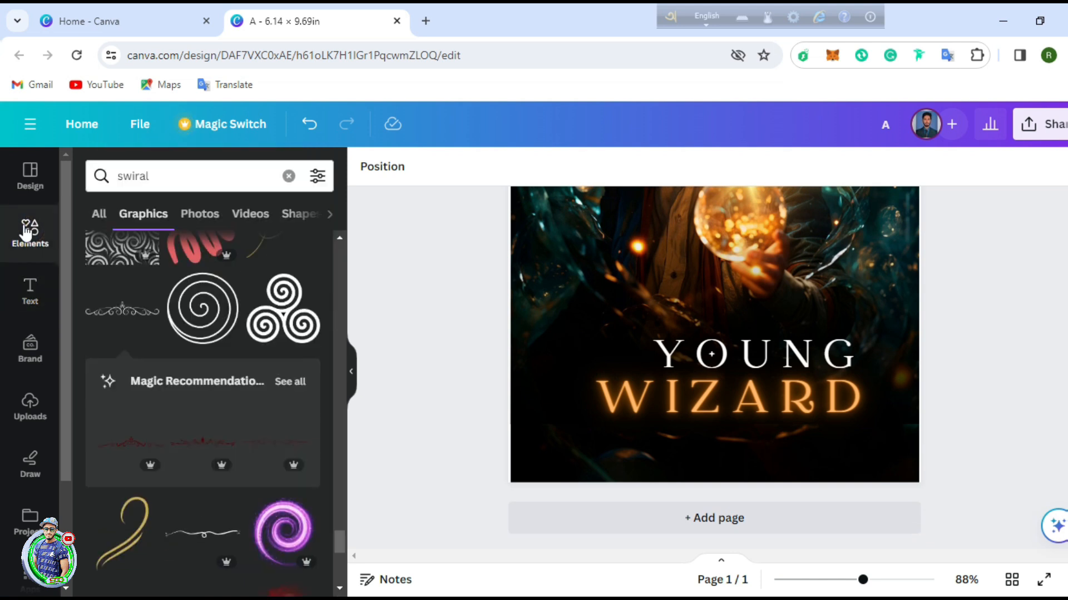
left_click(186, 177)
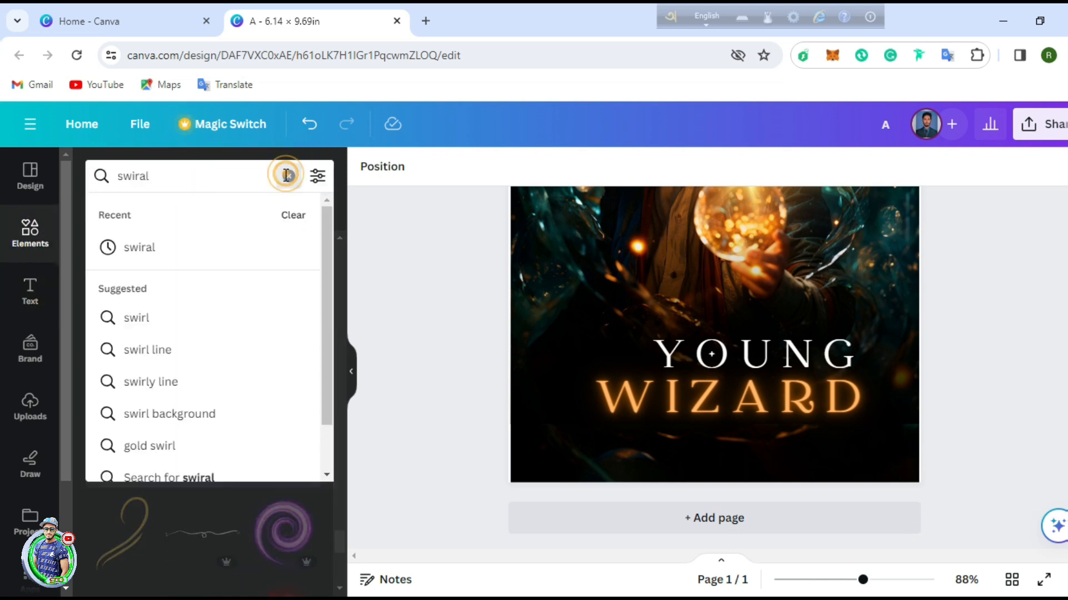
left_click(287, 177)
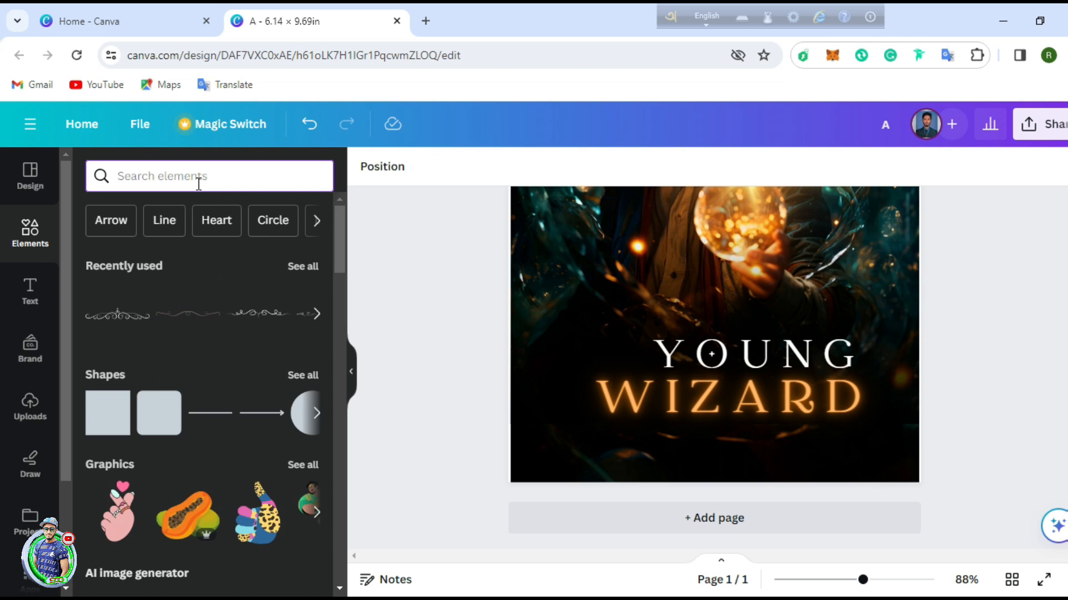
left_click(303, 376)
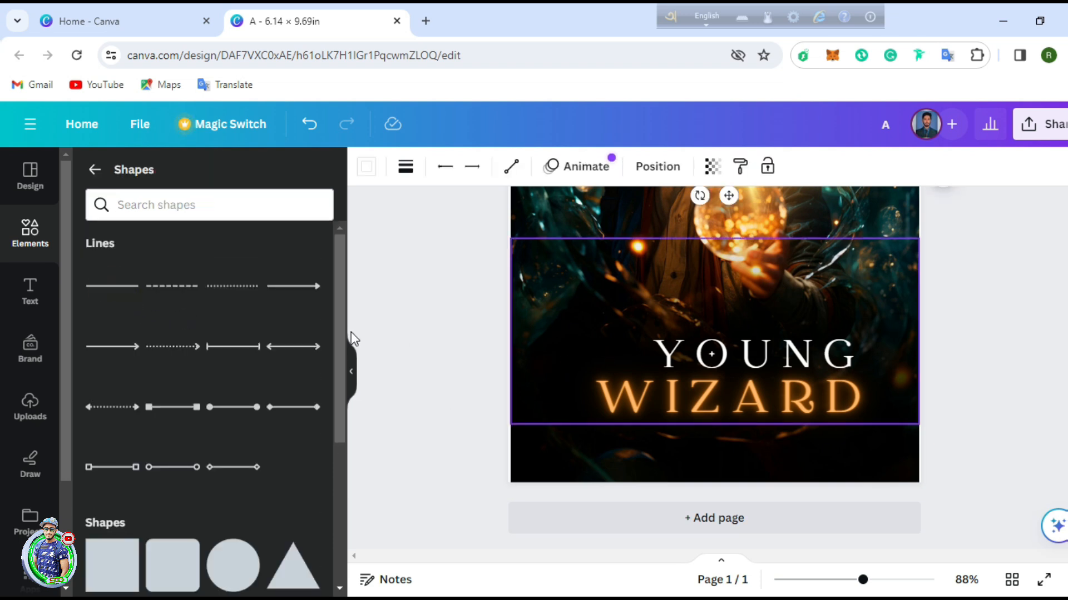
scroll(705, 306, "up", 4)
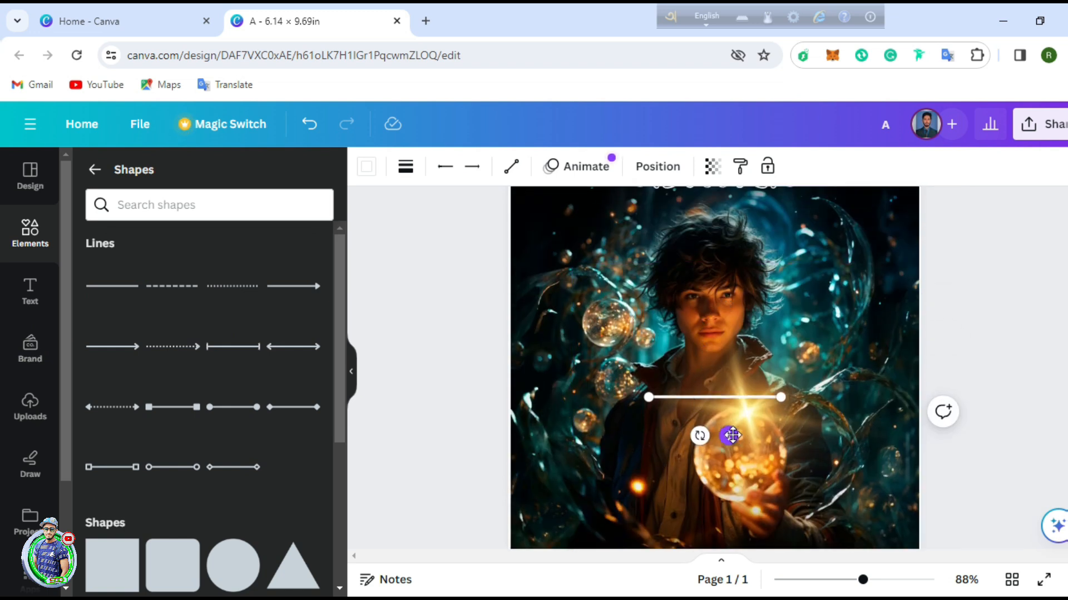
left_click_drag(729, 435, 631, 543)
left_click_drag(623, 501, 620, 500)
scroll(603, 295, "down", 5)
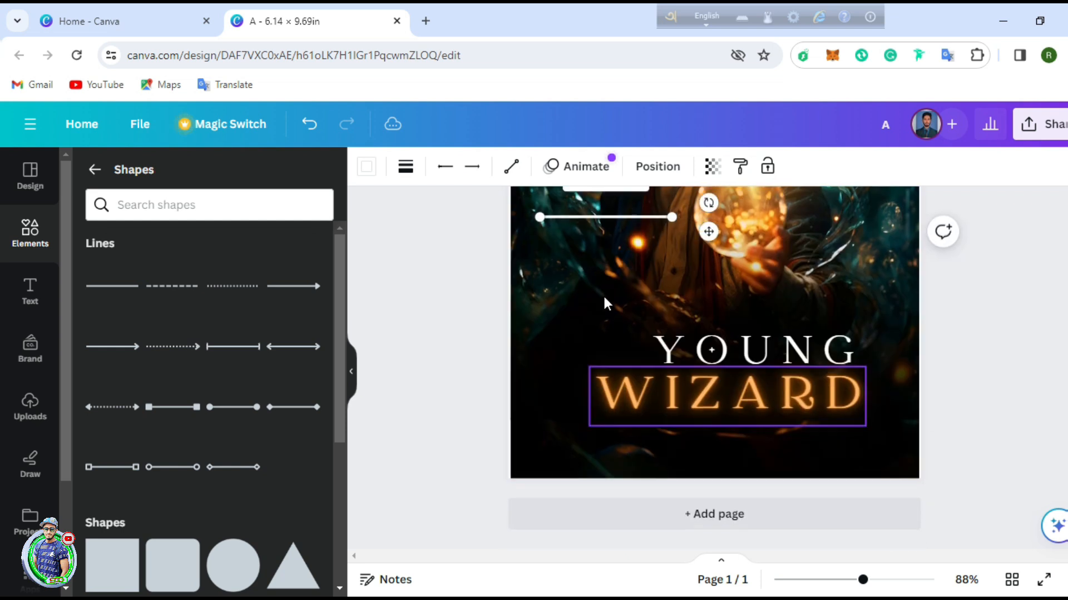
Step: Place the line beside YOUNG, set its weight to 3, and shorten it
left_click(626, 239)
left_click(613, 223)
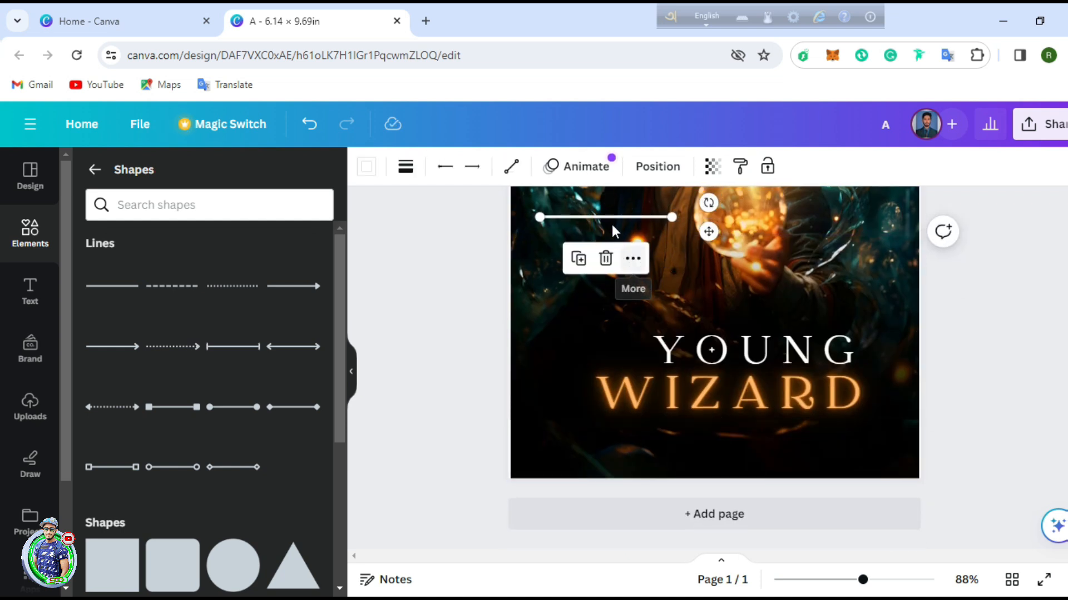
left_click_drag(618, 217, 586, 350)
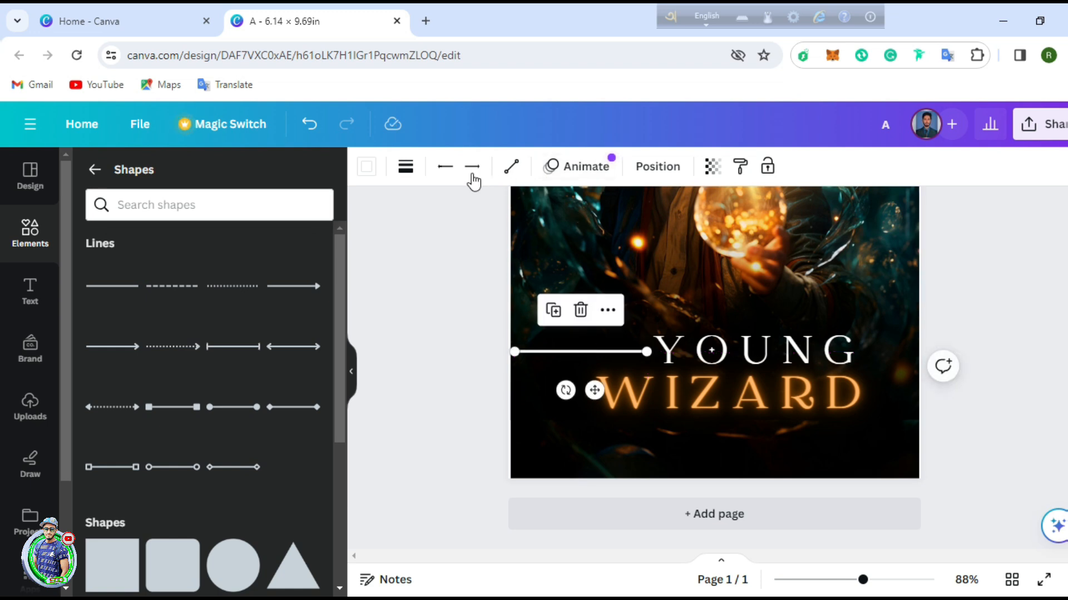
left_click(401, 170)
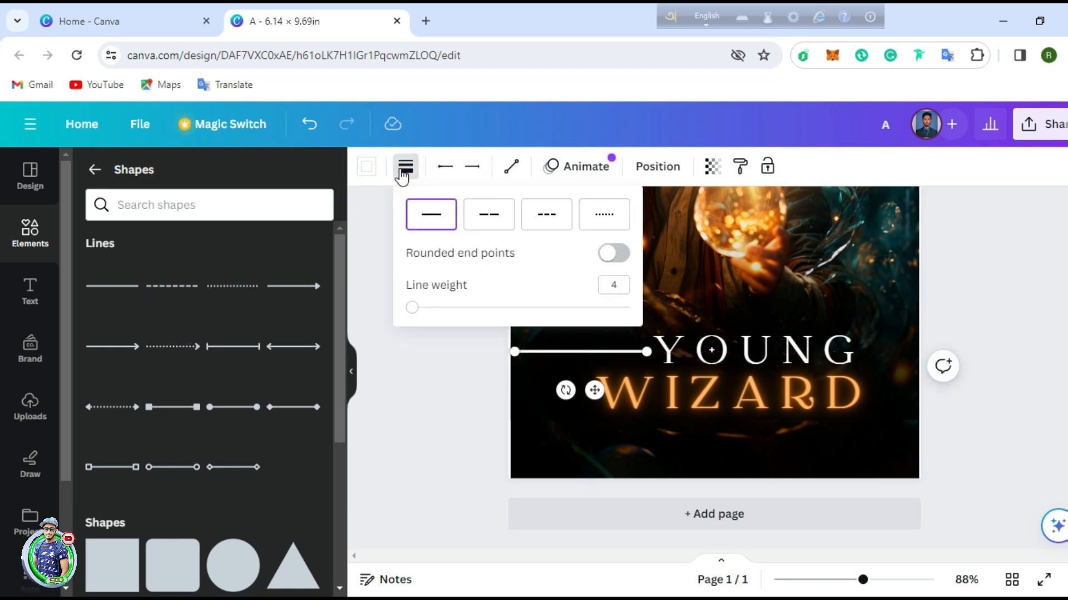
left_click_drag(413, 309, 411, 309)
left_click_drag(514, 351, 629, 350)
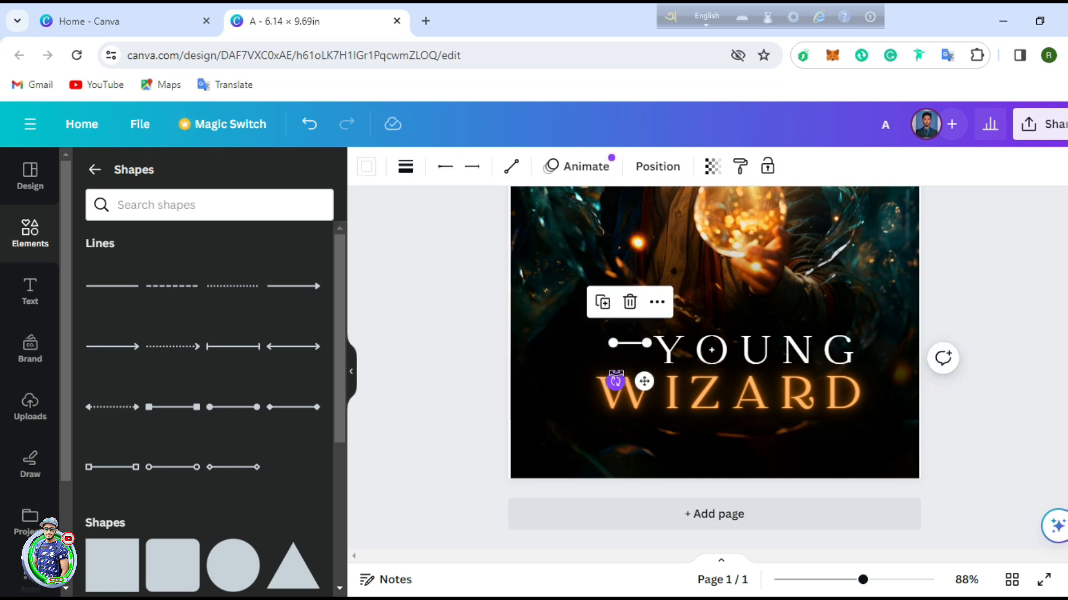
Step: Duplicate the short line and place the copy beneath the first one
left_click(603, 302)
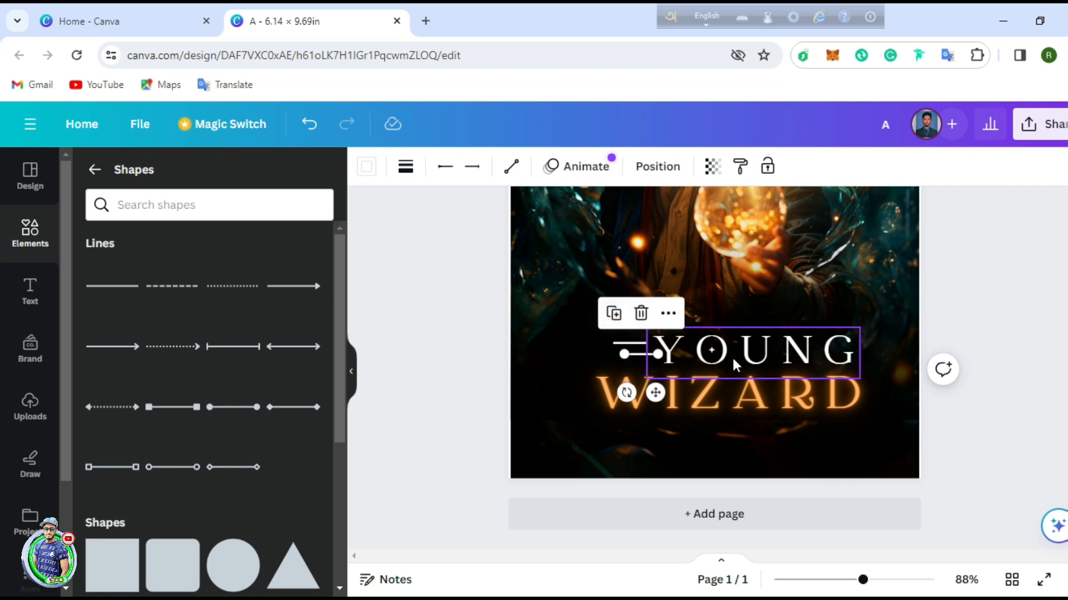
left_click(407, 243)
left_click_drag(642, 355, 644, 404)
left_click(30, 289)
scroll(457, 326, "up", 6)
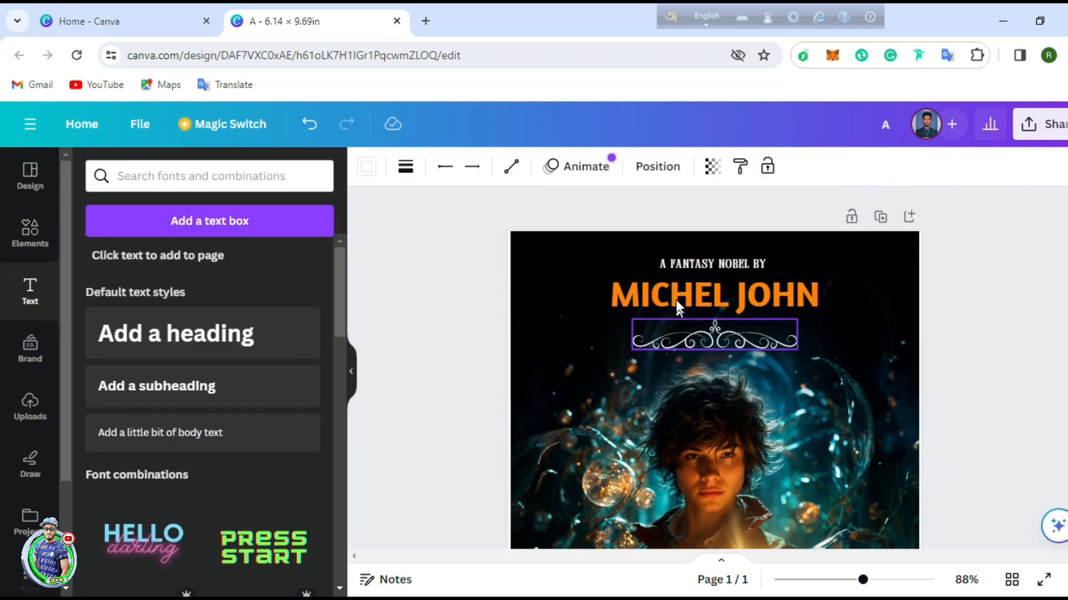
Step: Duplicate 'A FANTASY NOBEL BY', move it beside YOUNG, and retype it as 'THE'
left_click(680, 261)
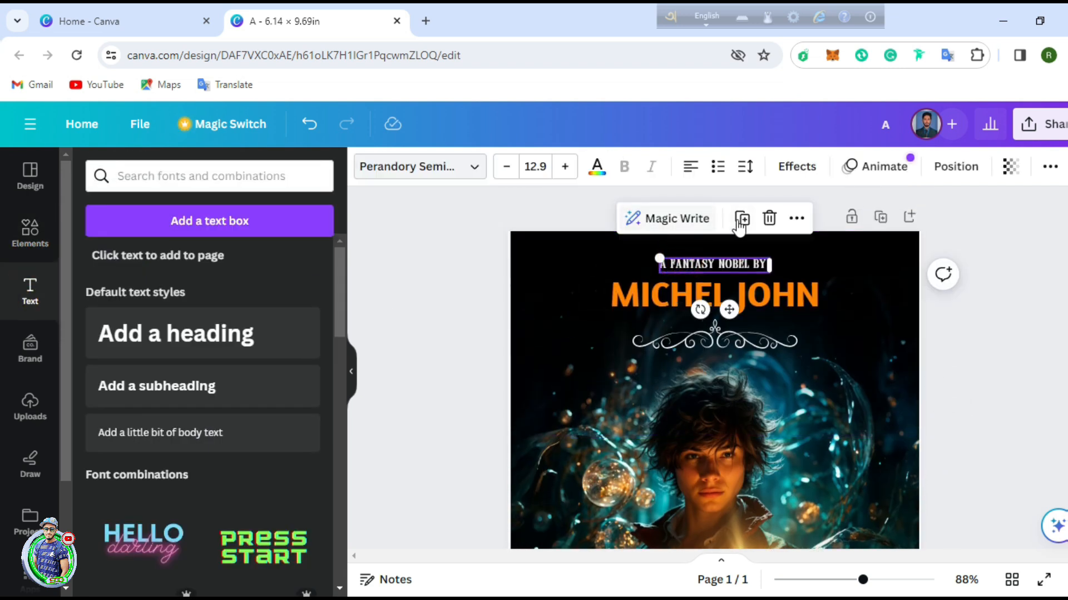
left_click(740, 220)
left_click_drag(731, 278, 596, 522)
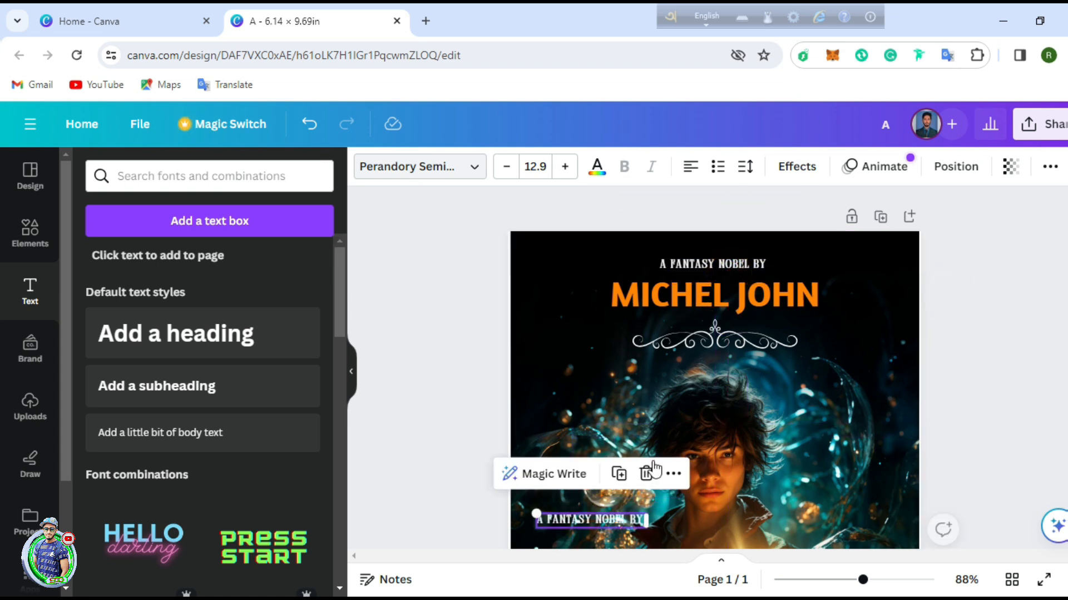
scroll(623, 299, "down", 6)
left_click_drag(598, 196, 651, 458)
double_click(660, 442)
type("THE")
left_click(1012, 417)
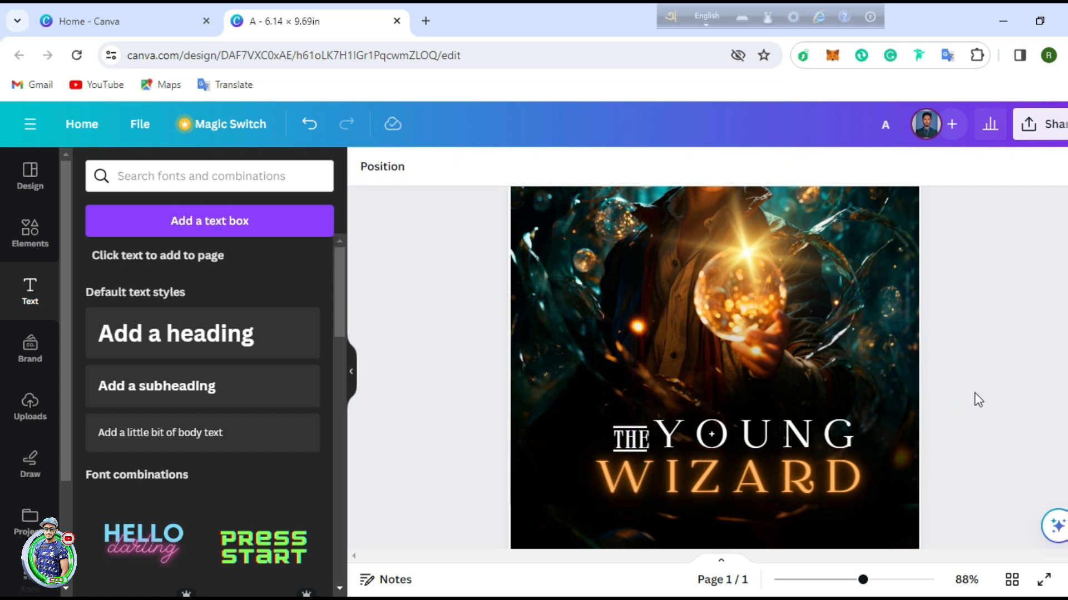
Step: Position THE between the two short lines just left of YOUNG
left_click(631, 440)
left_click(634, 424)
left_click_drag(631, 439, 528, 419)
left_click(623, 425)
left_click(628, 450, "shift")
key("shift+Left")
key("shift+Left")
key("Up")
key("Up")
key("Up")
key("Up")
key("Up")
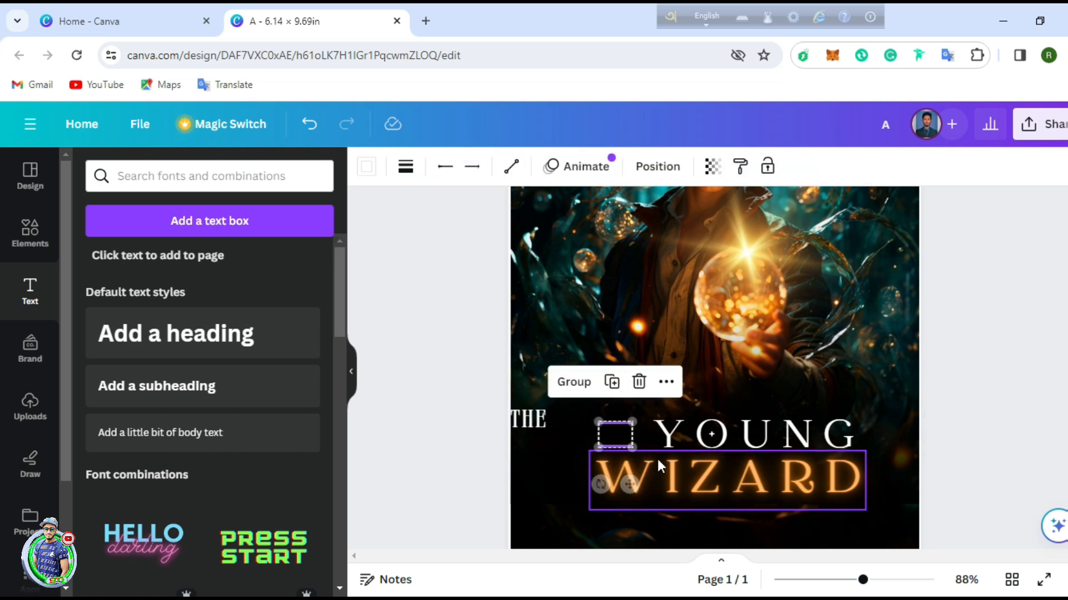
key("Down")
key("Down")
key("Down")
key("Down")
key("Down")
key("Right")
key("Right")
key("Right")
key("Right")
key("Right")
key("Right")
key("Right")
key("Left")
key("Left")
key("Left")
key("Left")
key("Left")
key("Left")
key("Left")
key("Left")
key("Left")
key("Left")
key("Left")
key("Left")
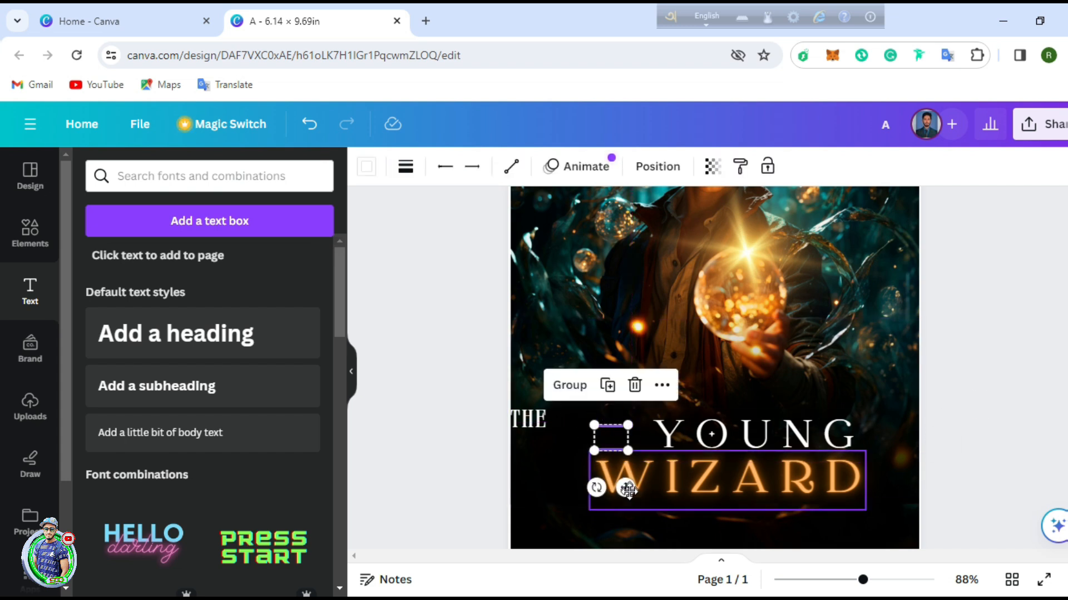
left_click_drag(526, 419, 609, 439)
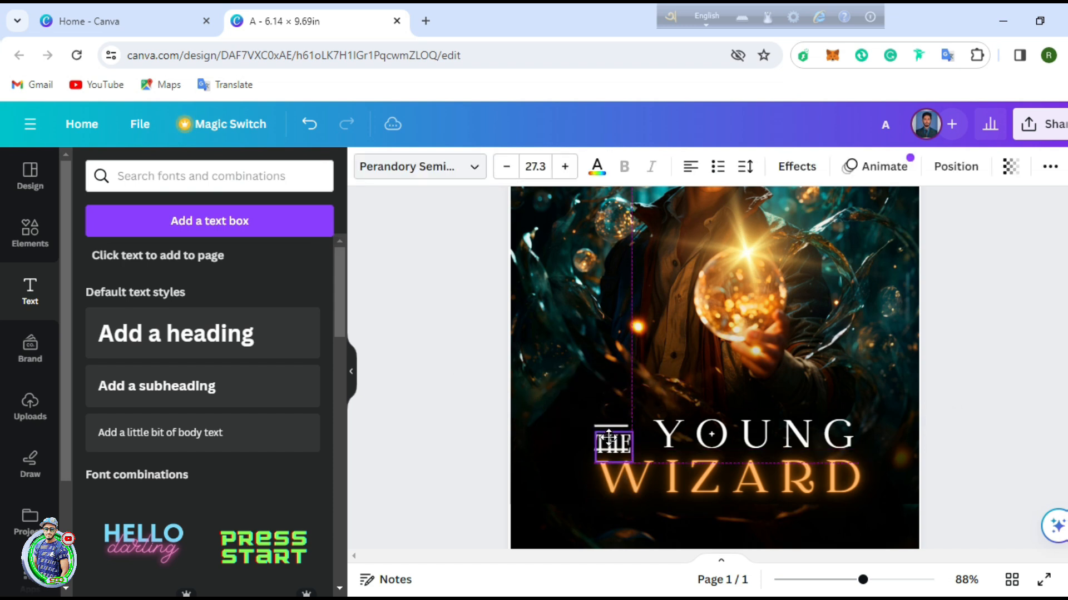
left_click(979, 405)
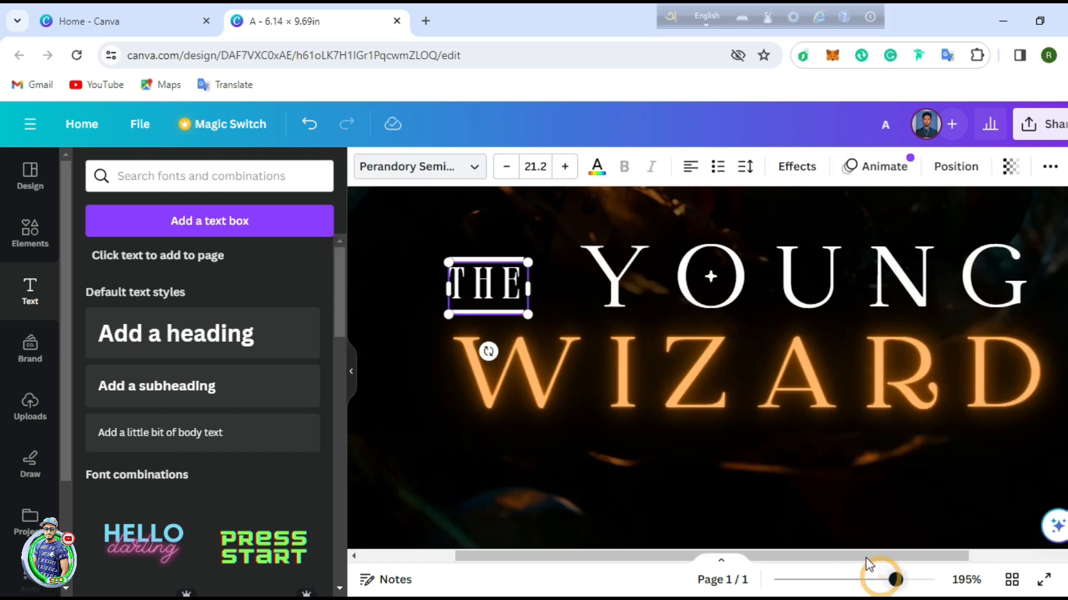
scroll(500, 453, "up", 3)
left_click_drag(500, 453, 505, 342)
left_click(534, 353)
left_click_drag(511, 423, 512, 415)
left_click_drag(505, 345, 503, 449)
left_click(596, 376)
scroll(596, 376, "down", 1)
Step: Widen the letter spacing of THE
left_click(495, 336)
left_click(494, 364)
left_click(743, 167)
left_click_drag(822, 233, 834, 235)
left_click(1037, 251)
Step: Select THE with both lines and nudge the group into alignment beside YOUNG
mouse_move(894, 579)
left_mouse_down()
mouse_move(856, 579)
mouse_move(887, 579)
left_mouse_up()
left_click(514, 390)
left_click(518, 444)
left_click(634, 411)
left_click(542, 389)
left_click(528, 445)
left_click(516, 422)
left_click(528, 392)
left_click(528, 420, "shift")
left_click(528, 443)
left_click(519, 431)
left_click(528, 390, "shift")
left_click(528, 443, "shift")
left_click(536, 444, "shift")
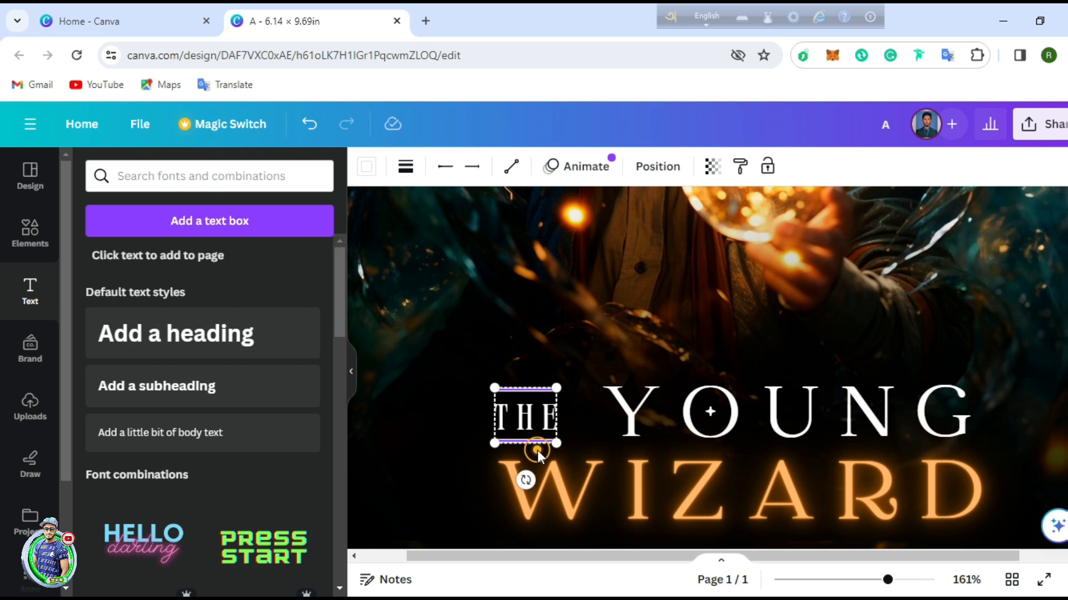
left_click(542, 423, "shift")
key("Down")
key("Right")
key("Right")
key("Right")
key("Up")
key("Up")
key("Up")
left_click(870, 296)
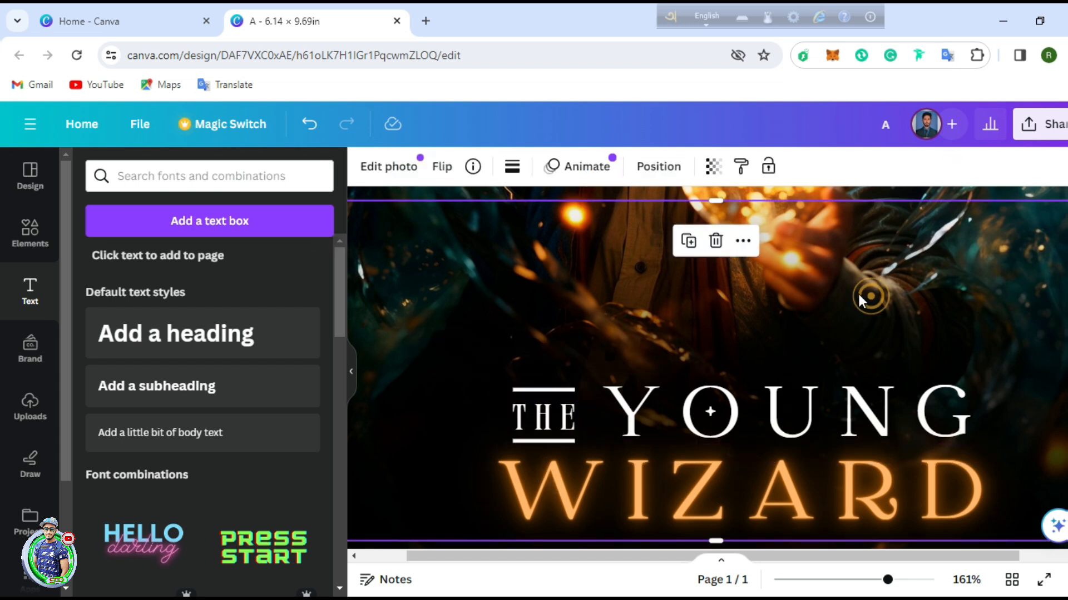
left_click(547, 400)
left_click(789, 334)
left_click_drag(888, 579, 841, 580)
Step: Add a subheading below WIZARD reading 'MYSTIC FIRE SAGA'
left_click(965, 438)
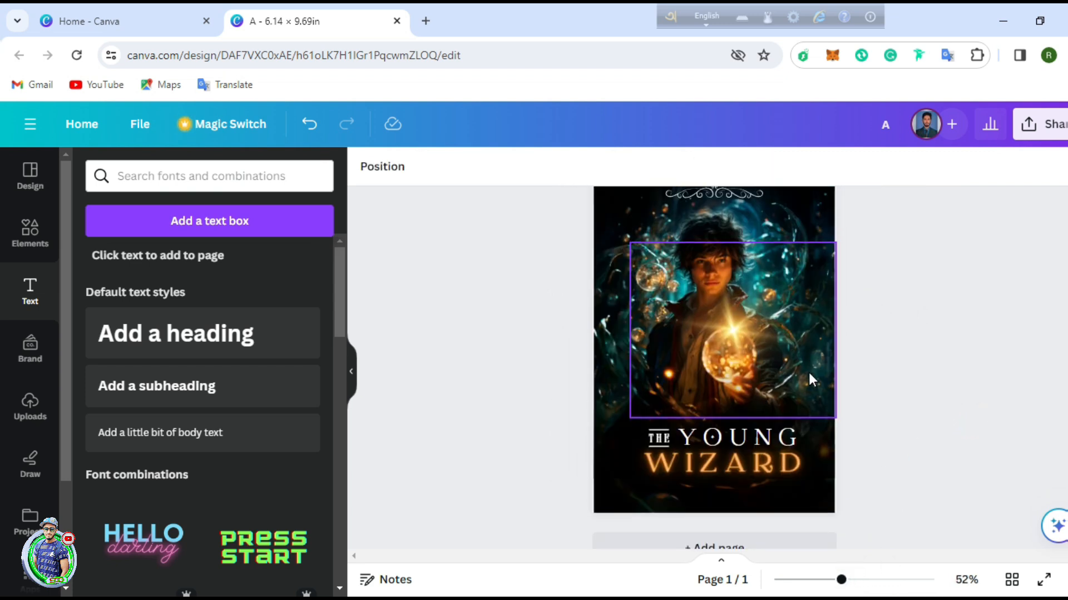
scroll(726, 302, "up", 2)
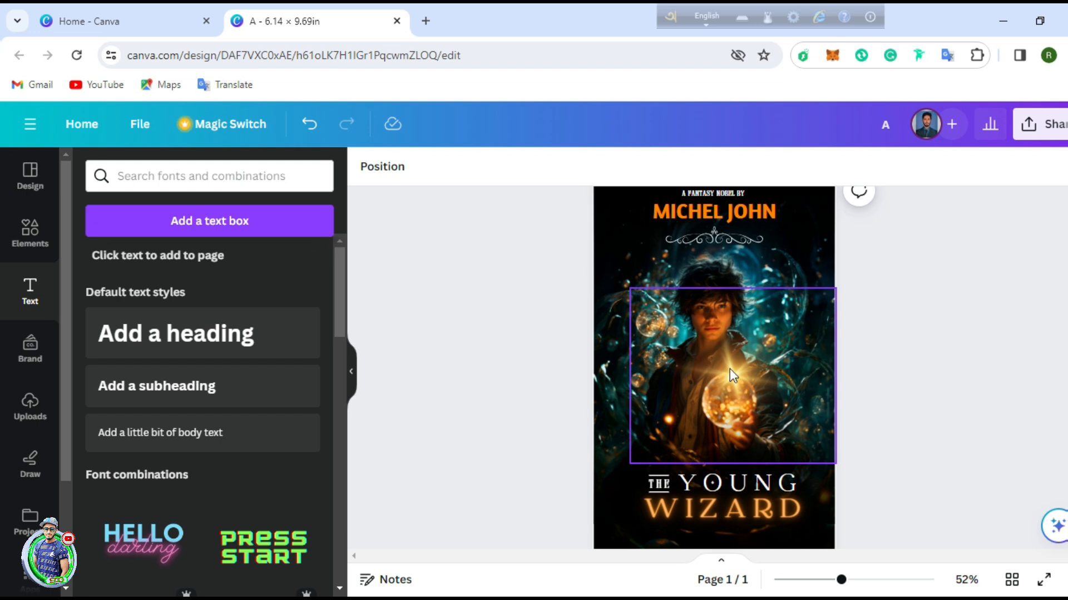
scroll(729, 368, "down", 2)
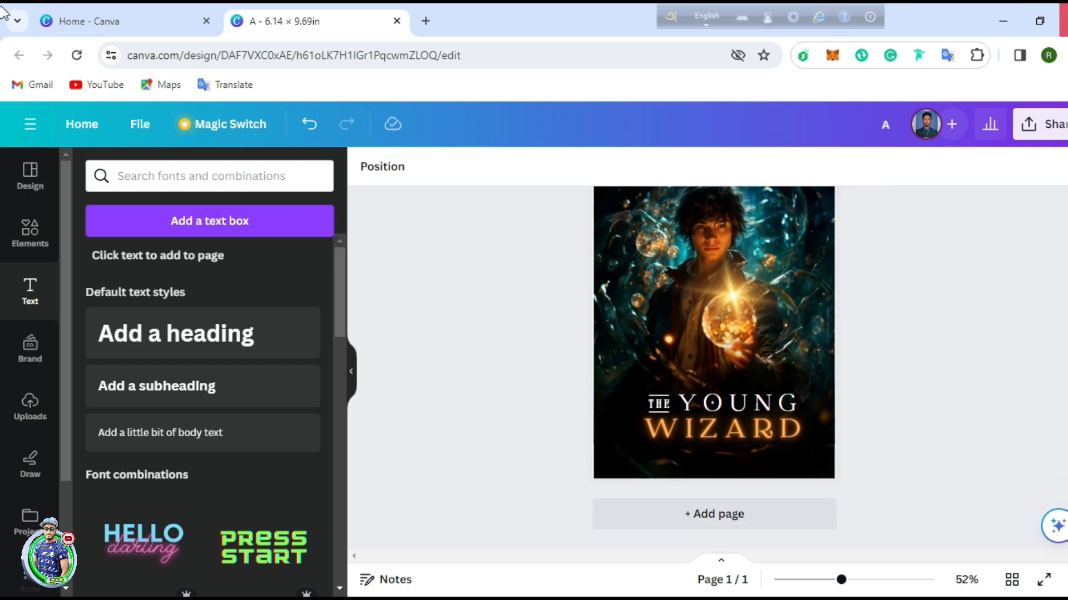
left_click(148, 392)
left_click(699, 332)
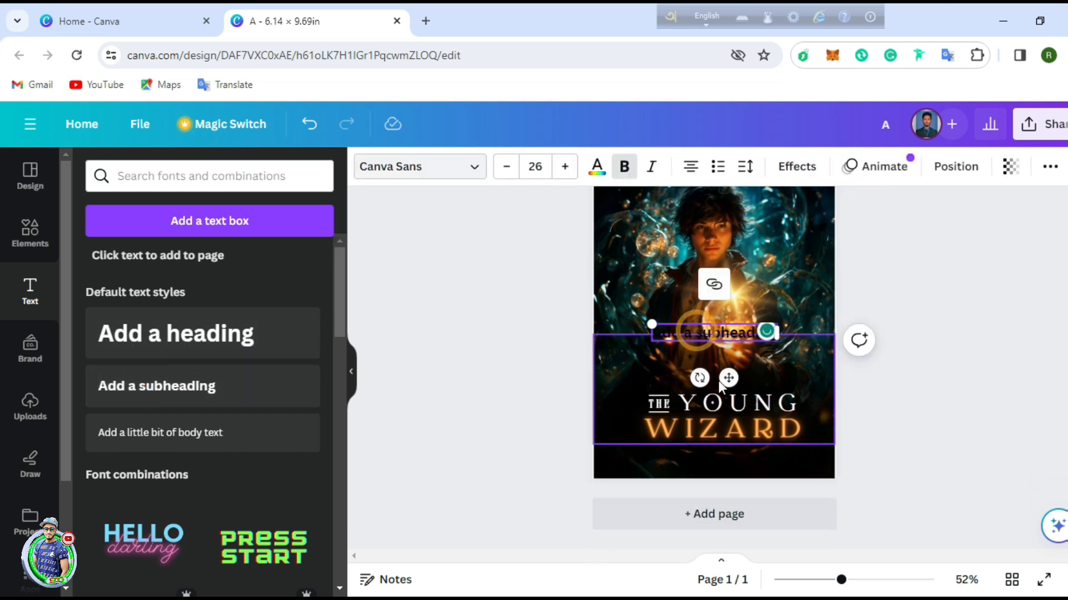
left_click(733, 322)
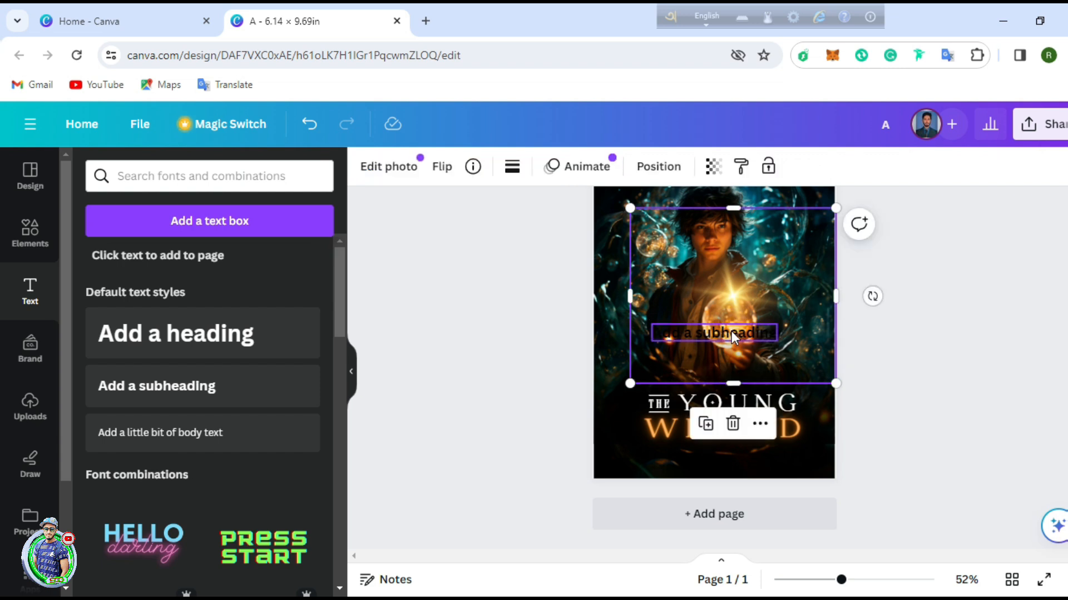
left_click(733, 334)
left_click_drag(732, 331, 729, 457)
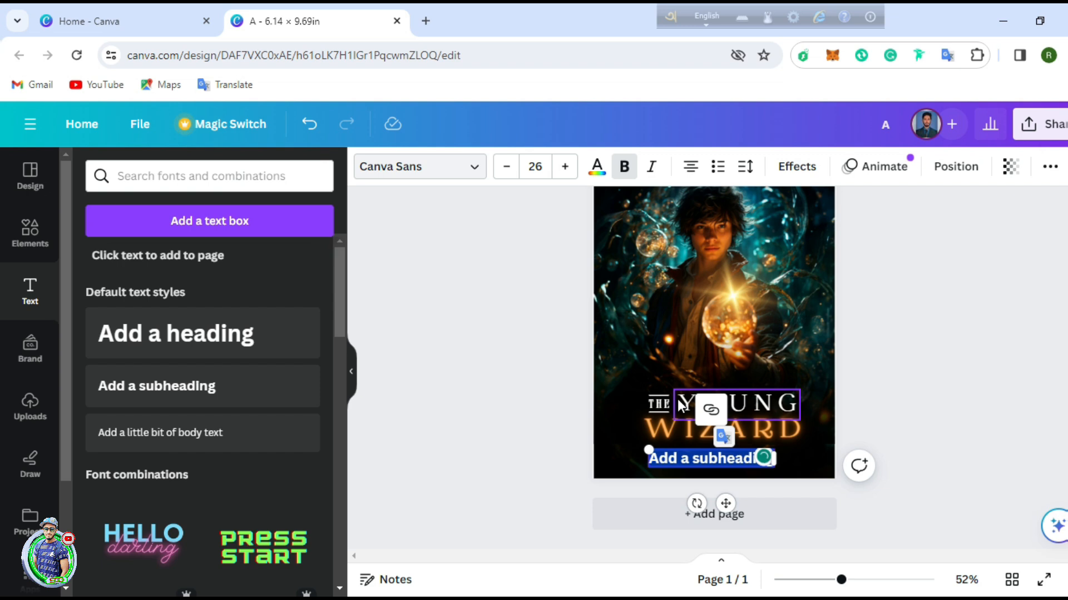
key("BackSpace")
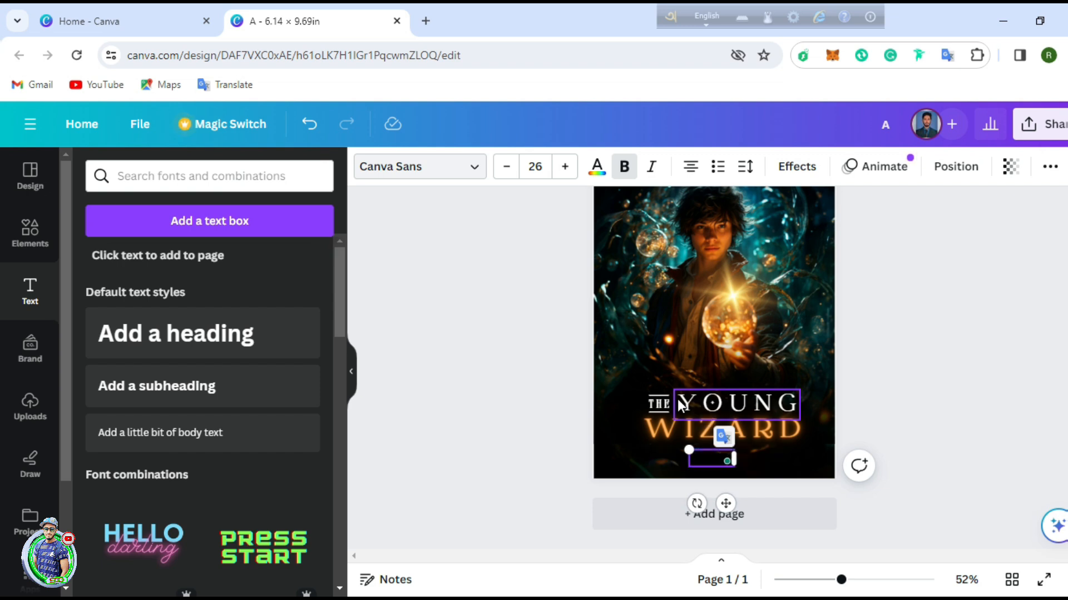
type("R NAME")
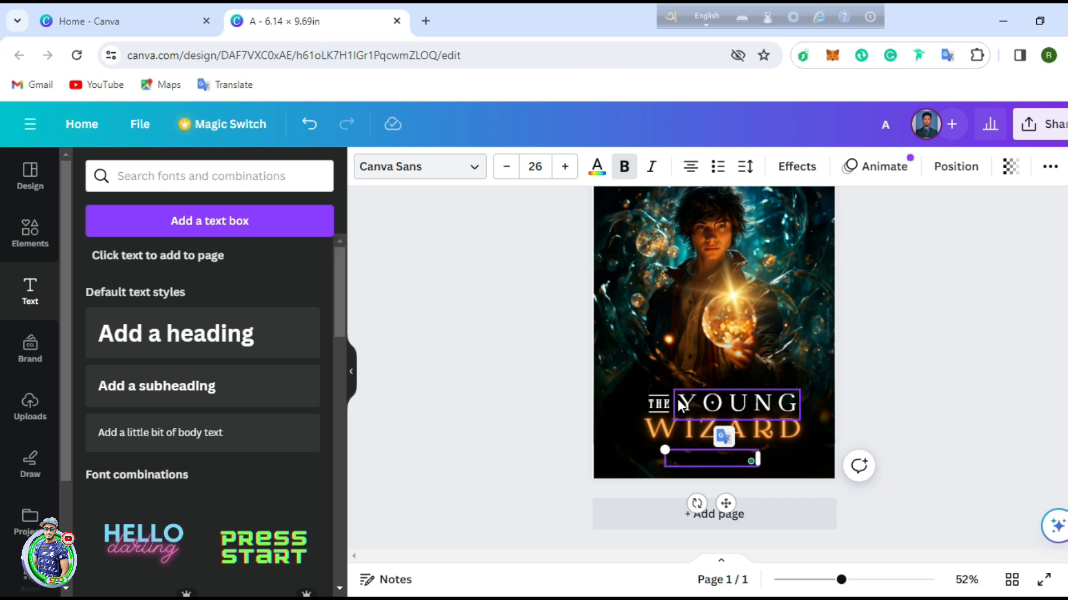
type("ME")
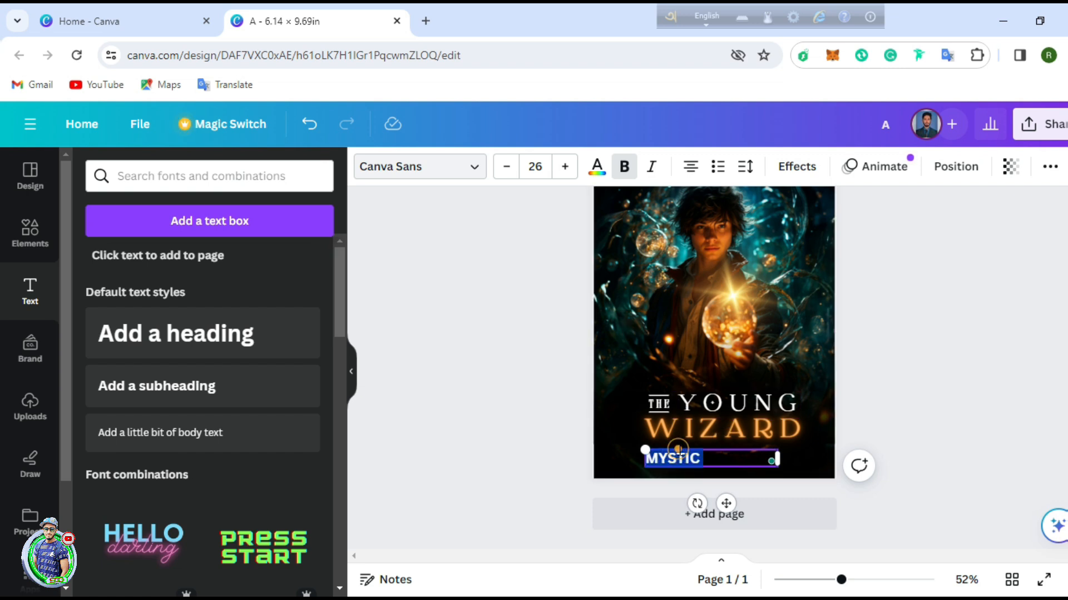
left_click(740, 458)
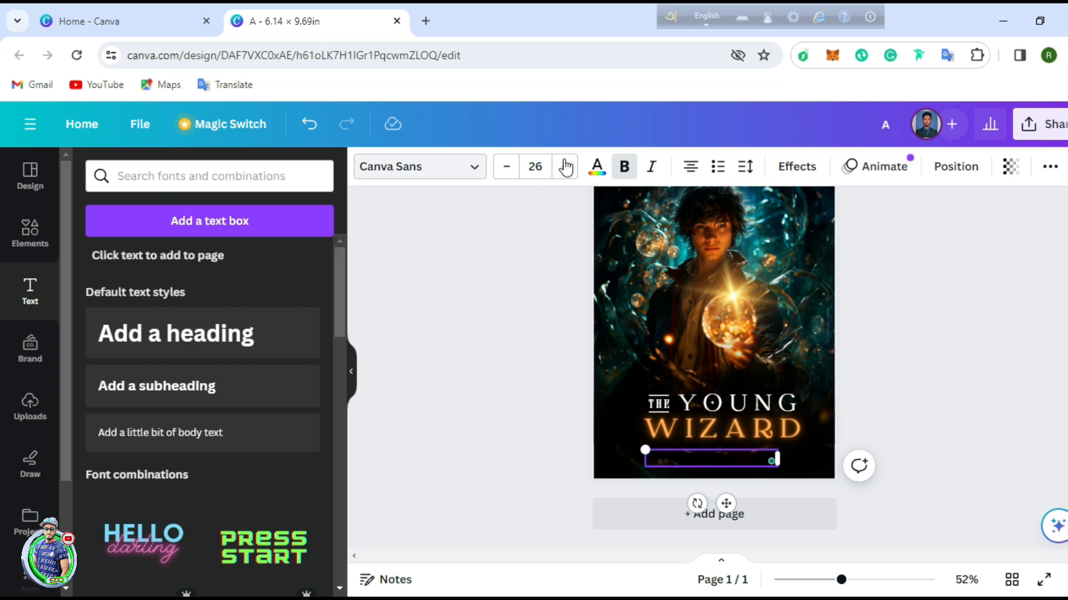
Step: Make the MYSTIC FIRE SAGA tagline white and centre it beneath WIZARD
left_click(596, 166)
left_click(217, 263)
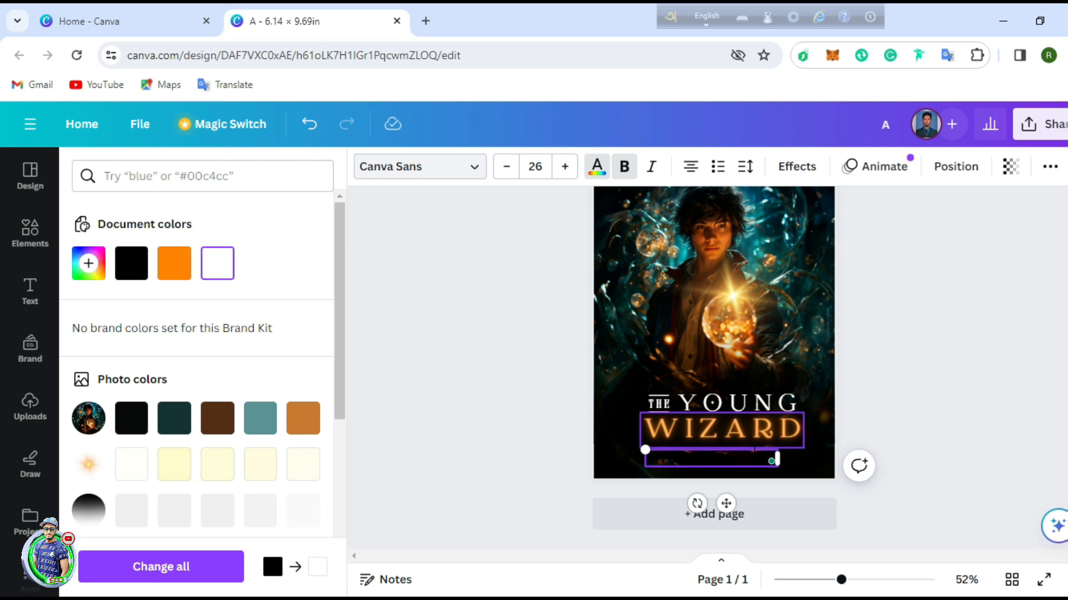
left_click_drag(645, 458, 807, 467)
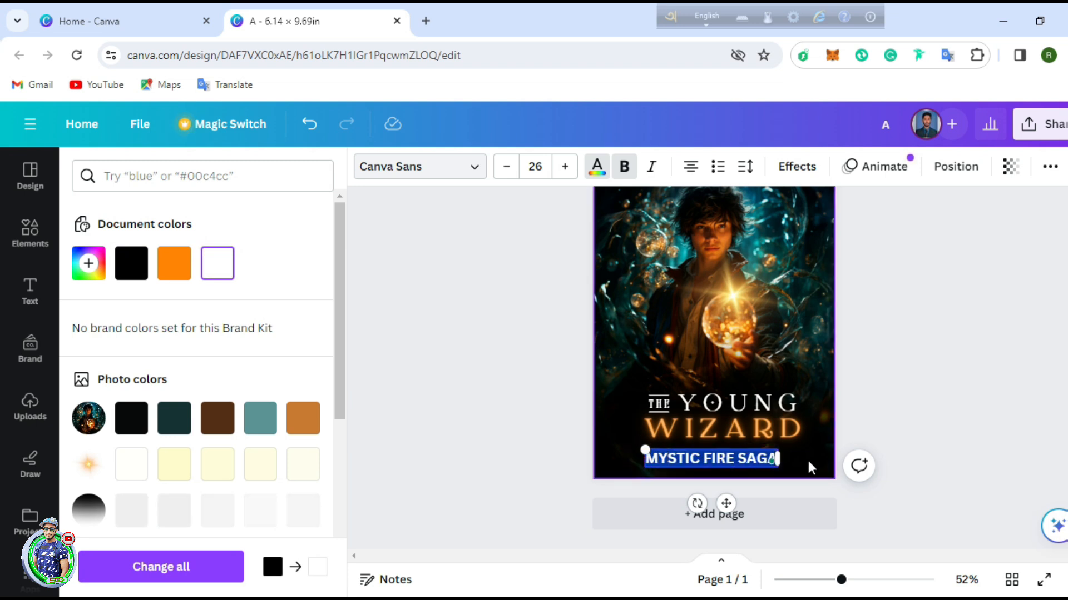
left_click(223, 261)
left_click(890, 408)
left_click_drag(730, 456, 734, 459)
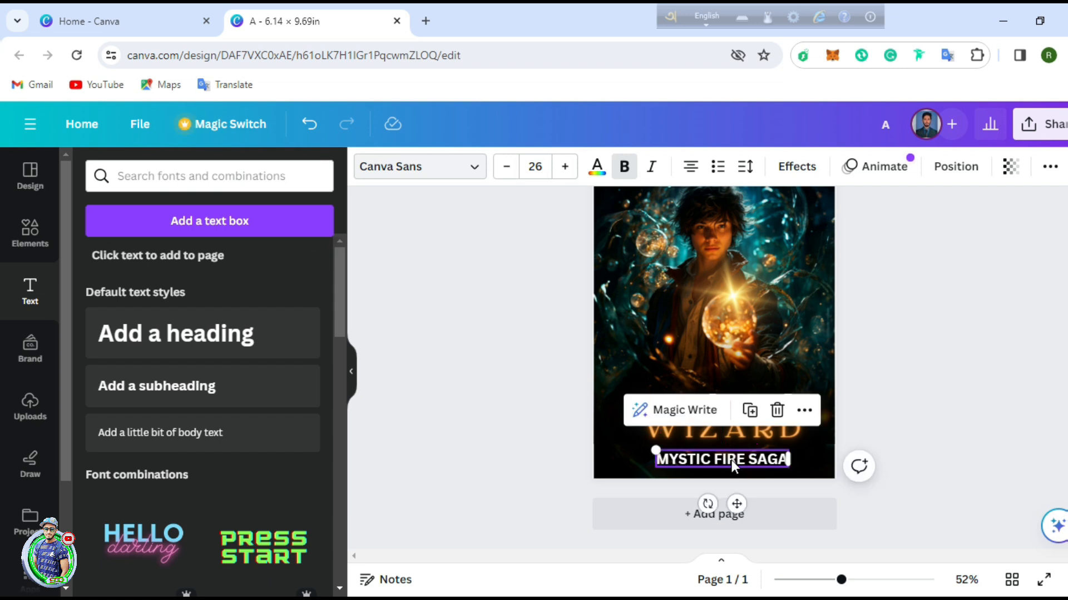
left_click(903, 336)
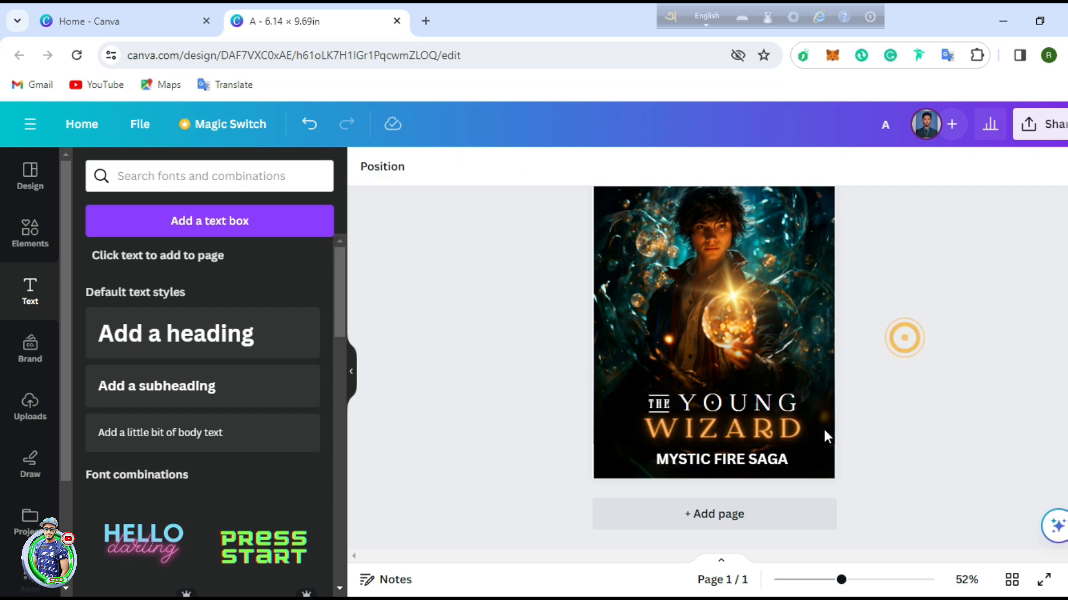
Step: Change the MYSTIC FIRE SAGA tagline's font to Amaranth
left_click(717, 467)
left_click(244, 179)
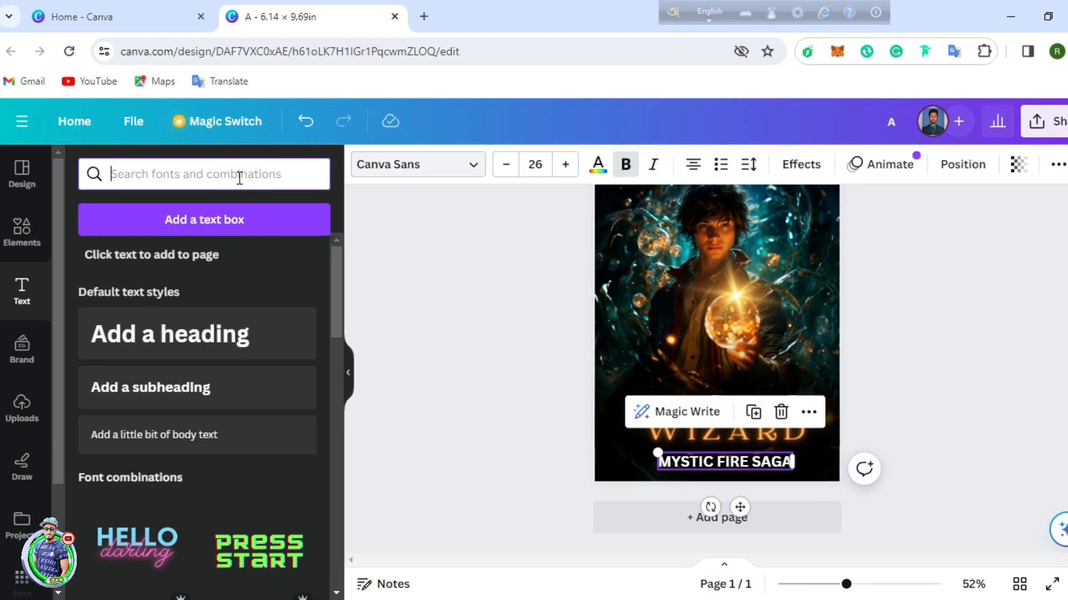
left_click(389, 170)
left_click(193, 204)
left_click(314, 213)
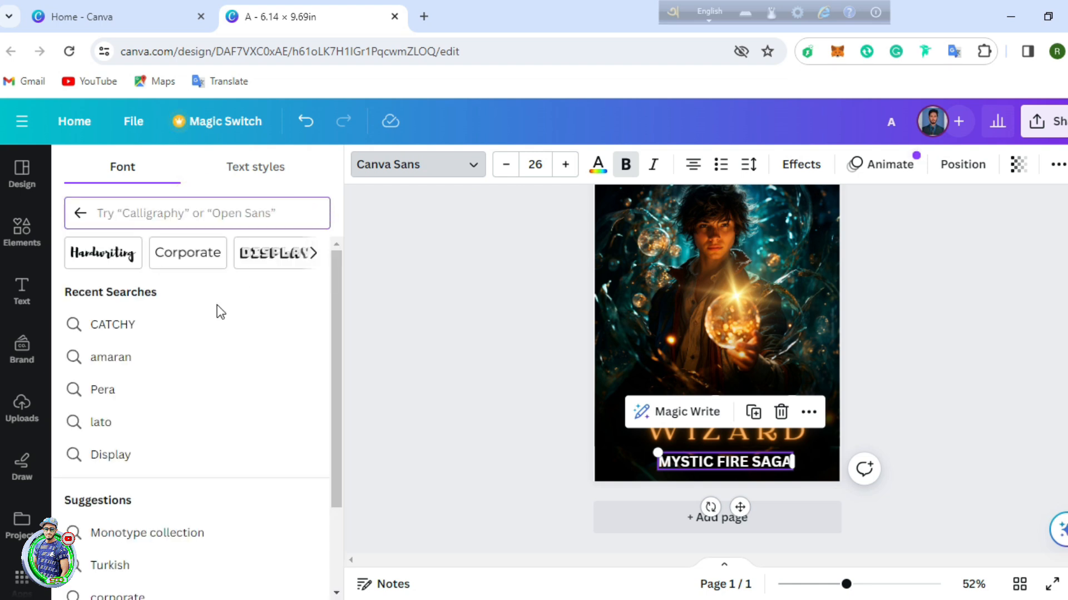
left_click(145, 364)
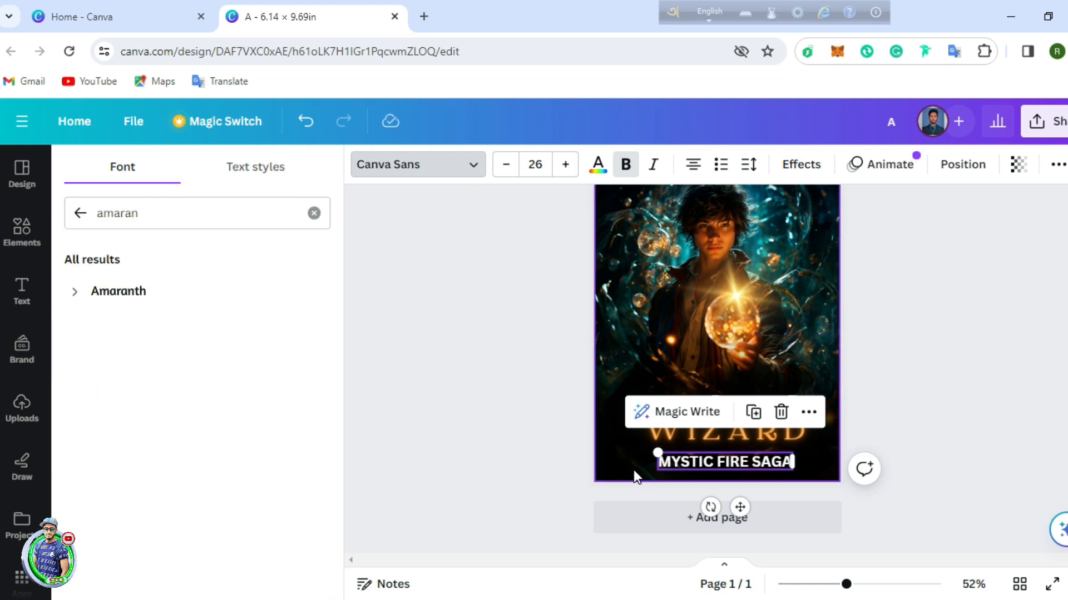
double_click(765, 464)
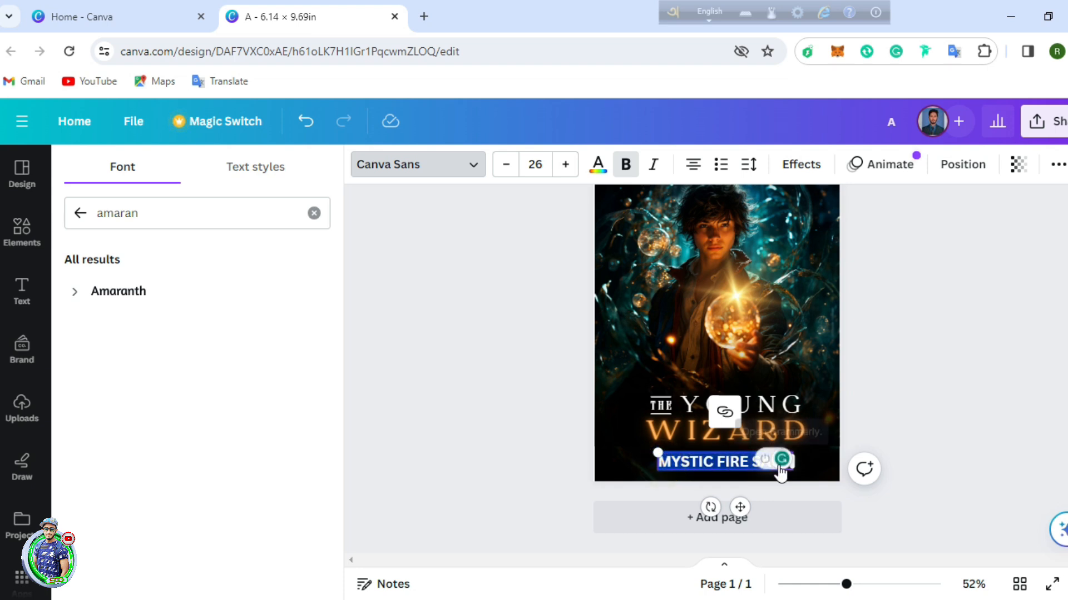
left_click(139, 301)
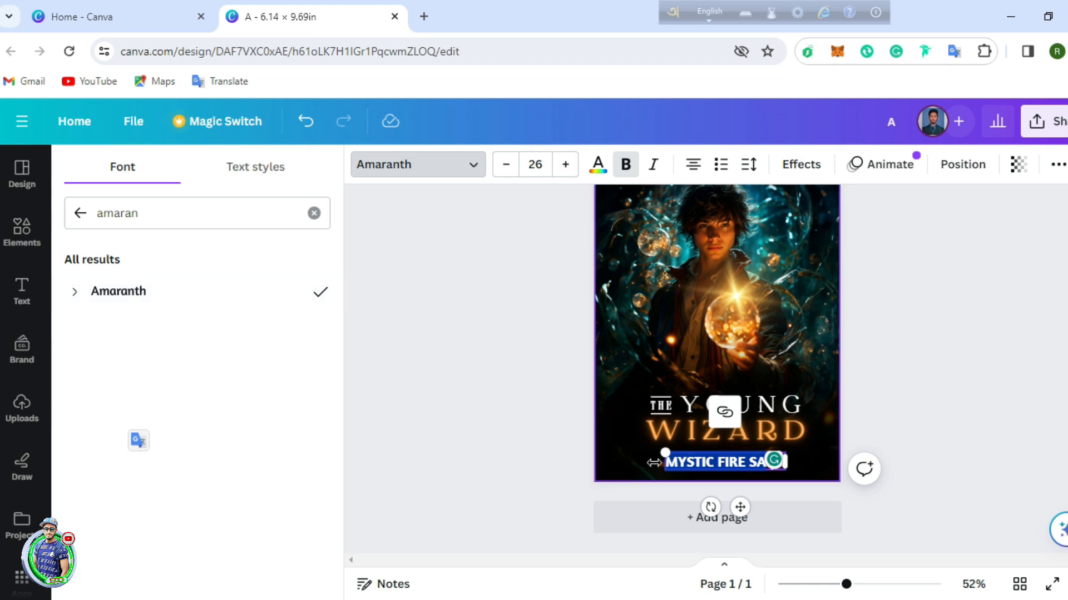
left_click(914, 413)
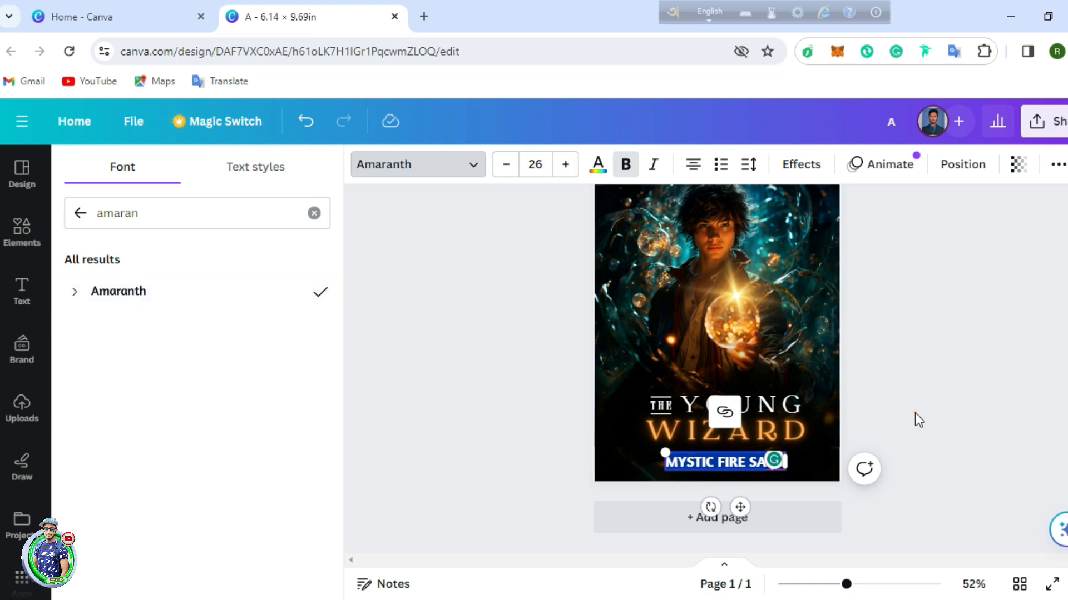
Step: Reduce the tagline's font size three steps and widen its letter spacing
left_click(506, 165)
left_click(506, 164)
left_click(506, 164)
left_click(506, 164)
left_click(748, 164)
left_click_drag(786, 229, 836, 229)
left_click(980, 395)
Step: Shrink the tagline to size 14.7 and centre it under WIZARD
left_click_drag(646, 452, 683, 456)
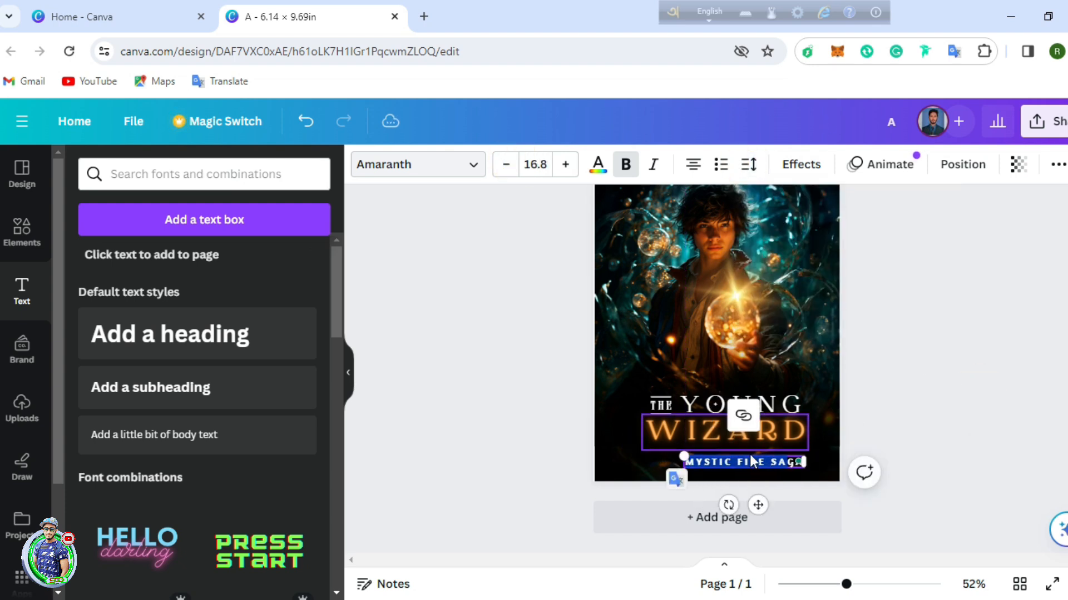
left_click_drag(757, 504, 740, 506)
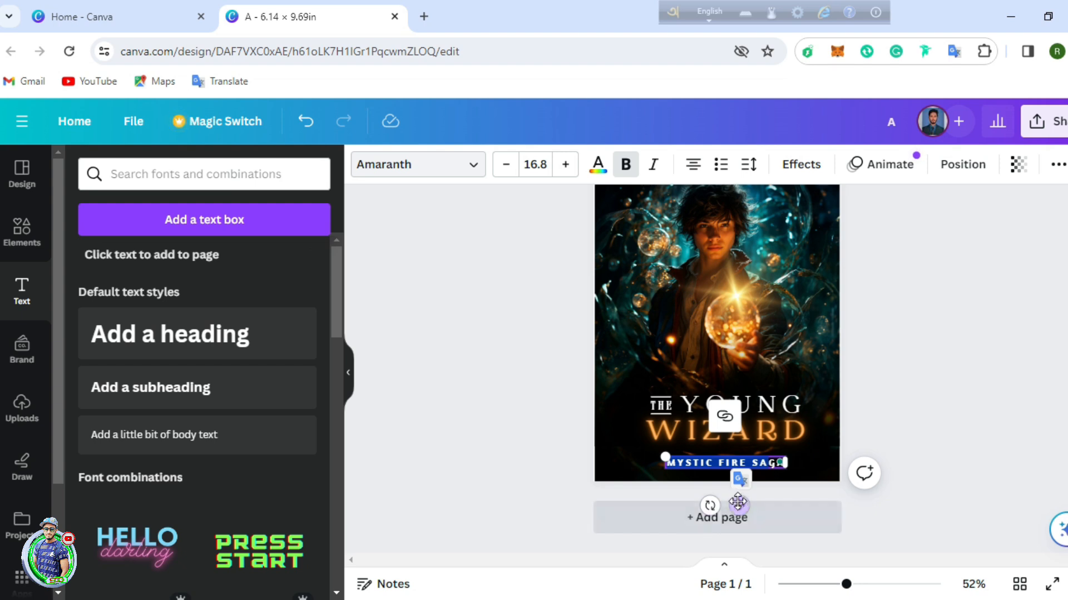
left_click(721, 464)
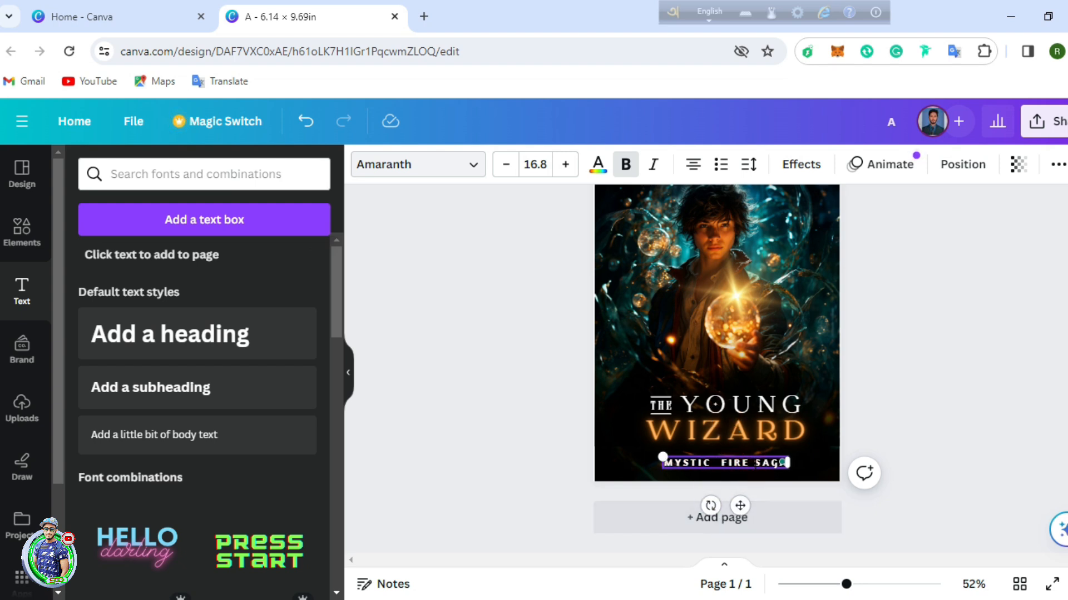
left_click_drag(660, 458, 676, 459)
left_click_drag(751, 506, 743, 506)
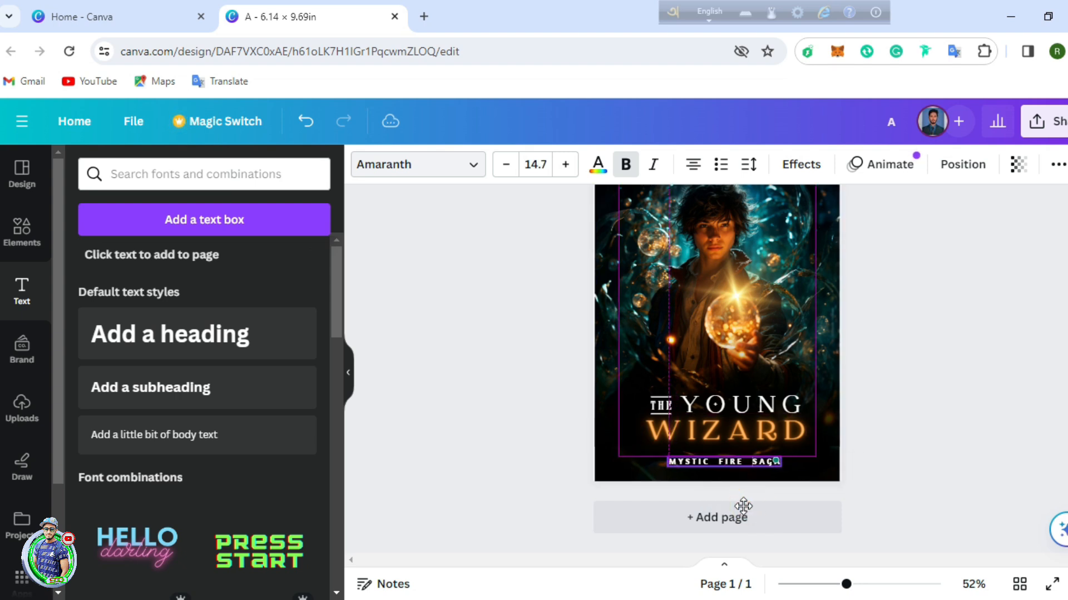
left_click(986, 392)
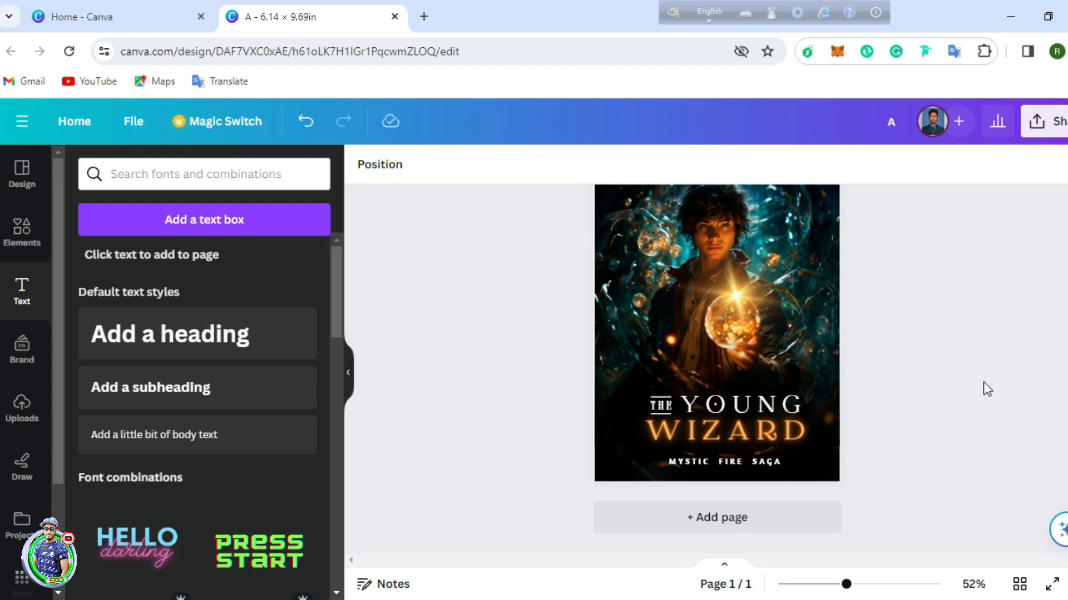
Step: Move the MYSTIC FIRE SAGA tagline slightly higher under WIZARD
left_click(728, 461)
left_click(729, 462)
left_click_drag(737, 504, 736, 498)
left_click(1022, 351)
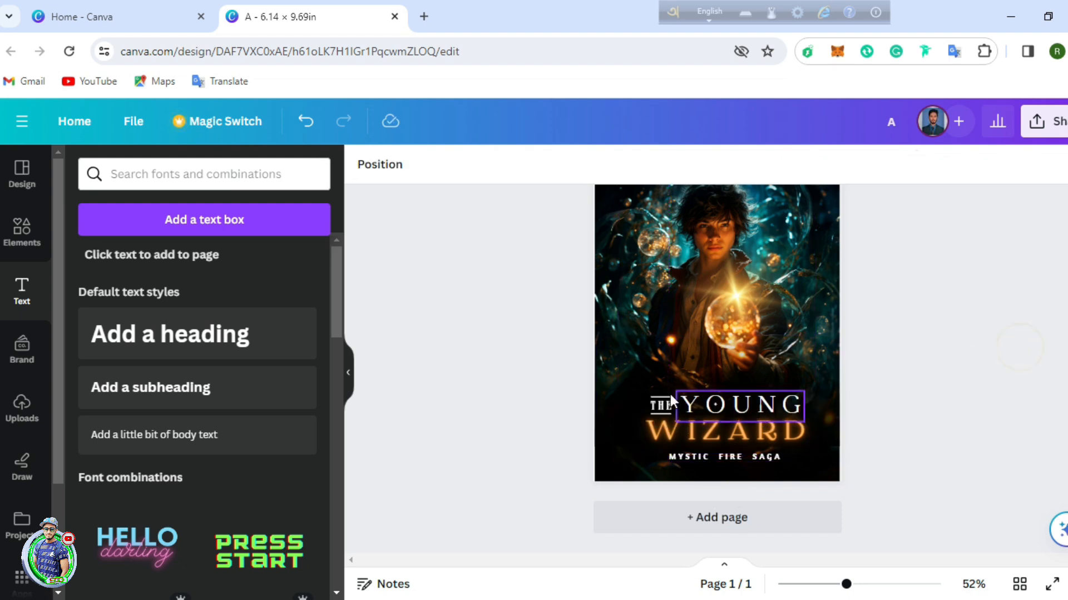
Step: Recolour the thin line beside THE orange to match the WIZARD title
left_click(664, 402)
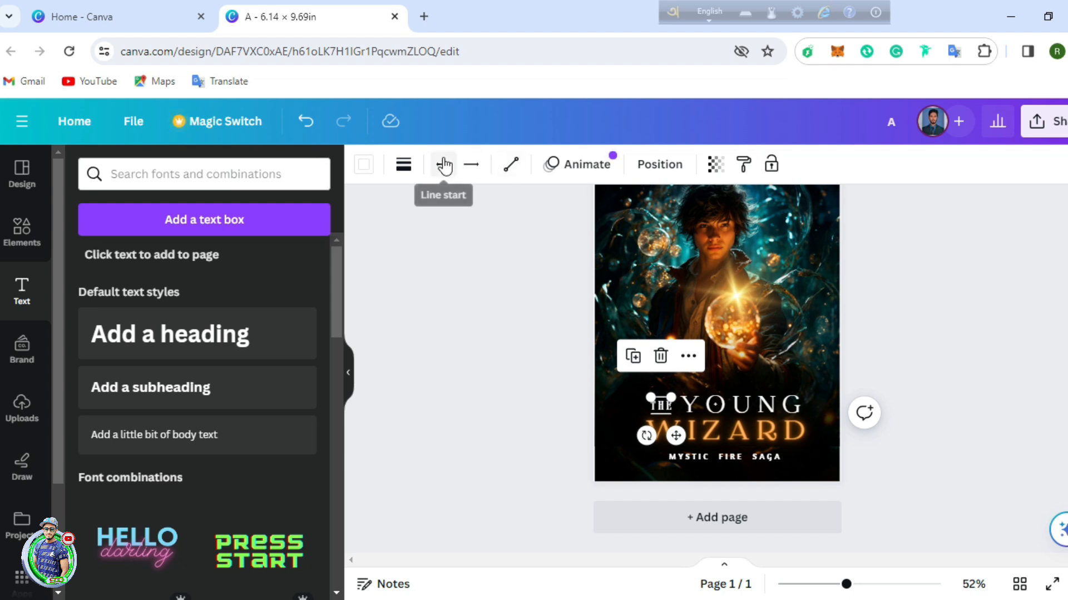
left_click(367, 168)
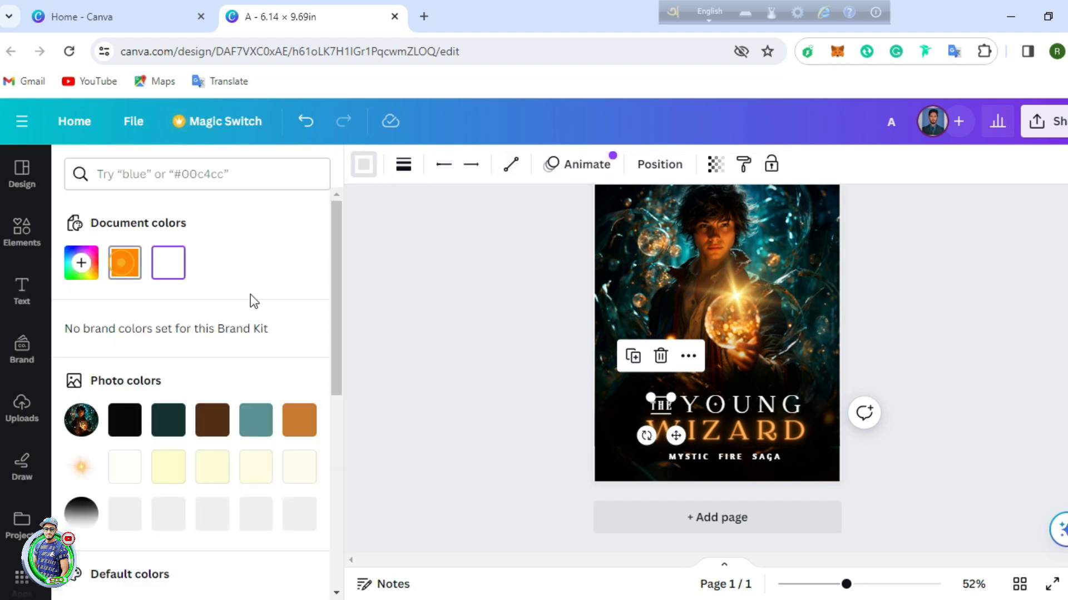
left_click(662, 414)
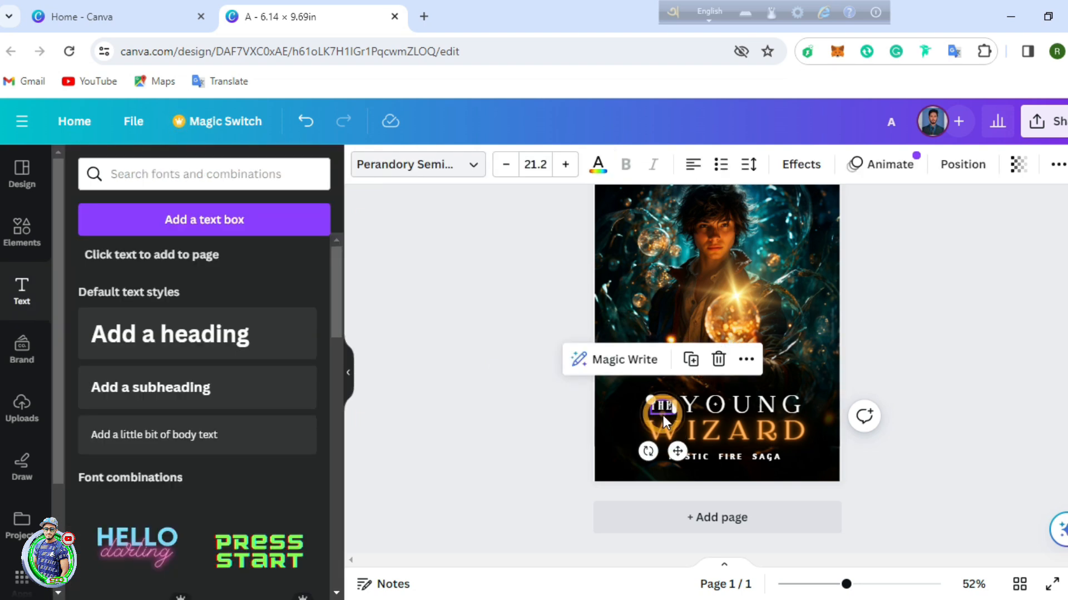
left_click_drag(855, 588, 893, 587)
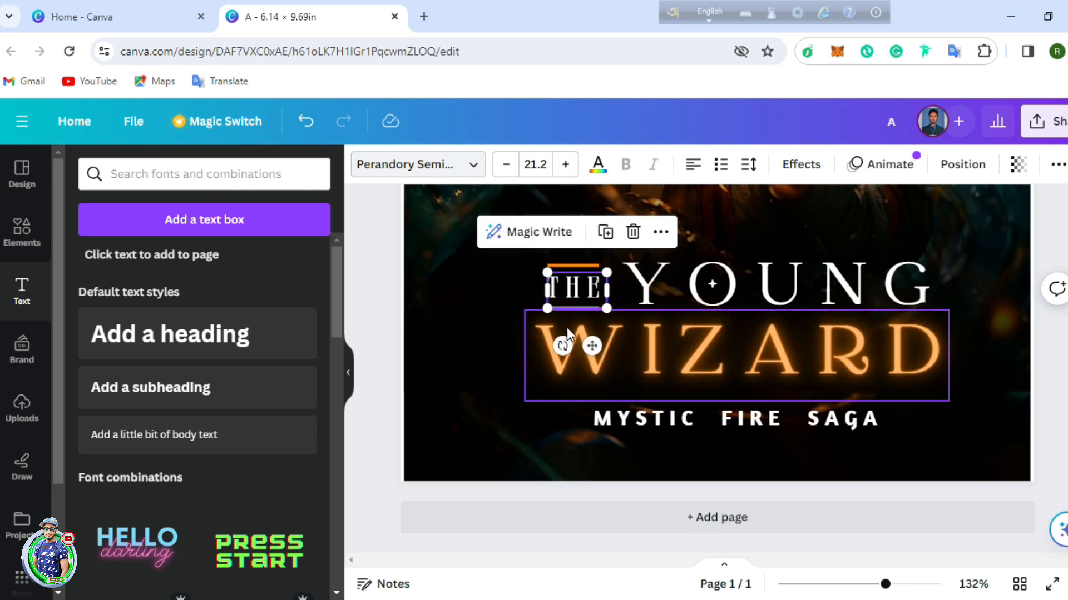
left_click(566, 312)
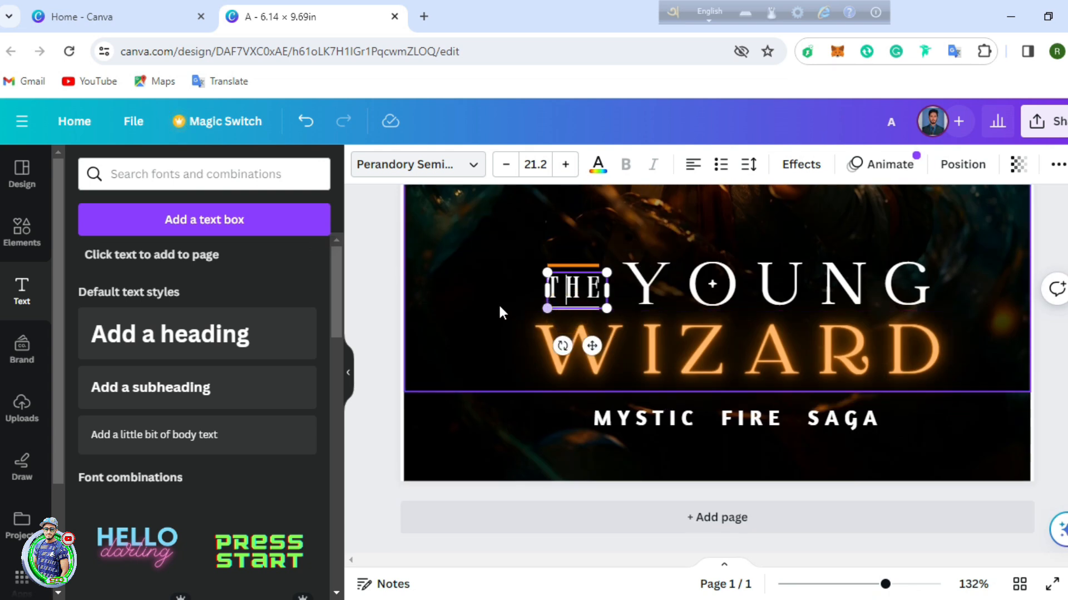
left_click(561, 317)
left_click(364, 165)
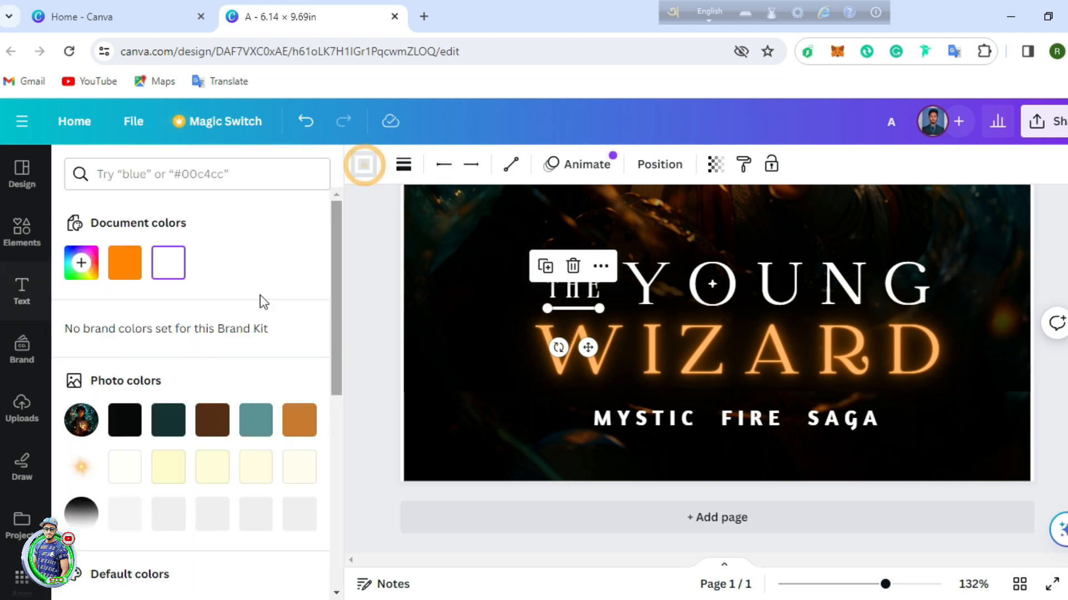
left_click(124, 263)
left_click(1051, 296)
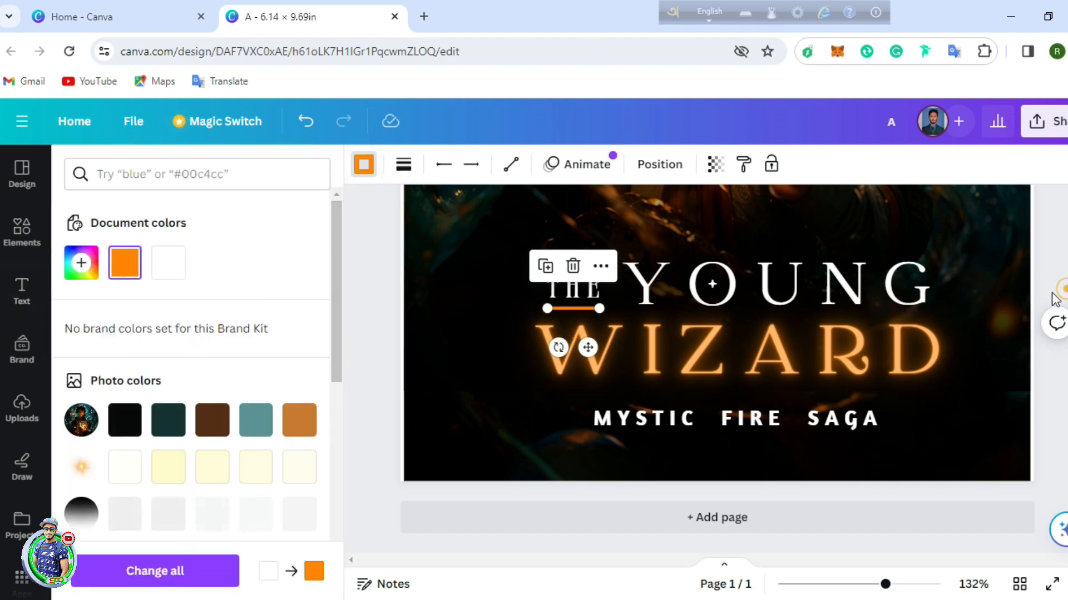
left_click_drag(887, 585, 841, 584)
left_click(943, 377)
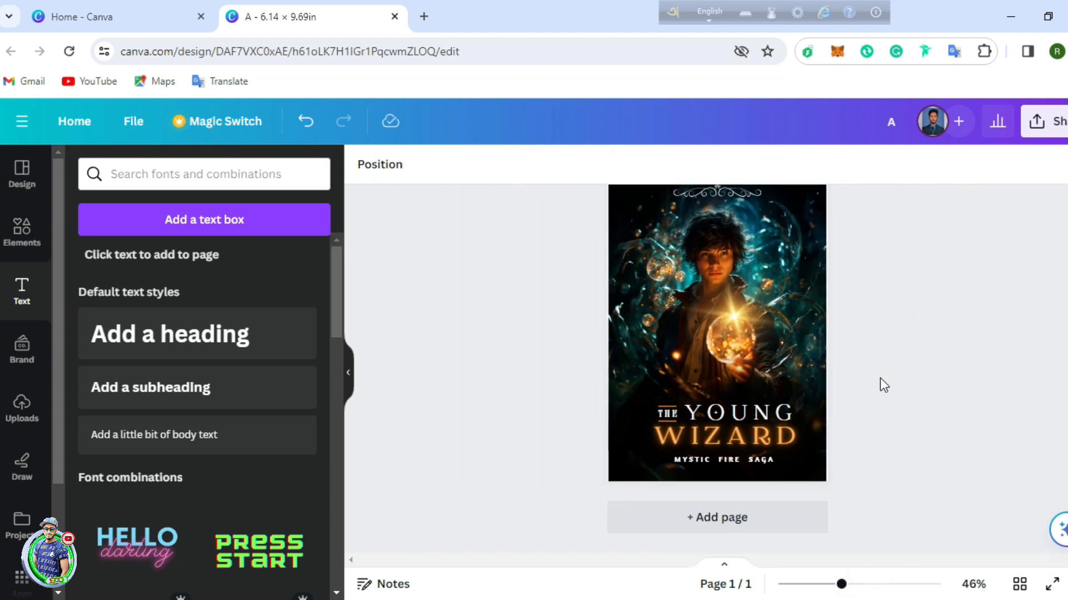
Step: Enlarge the background wizard photo to about 6.2 in wide so it fills the page
scroll(884, 384, "up", 2)
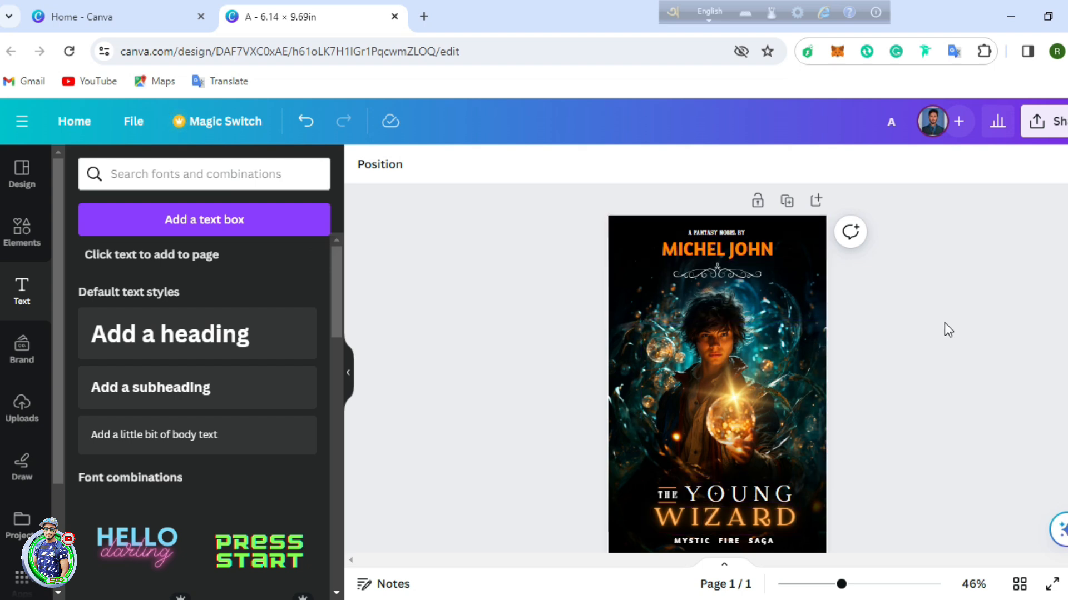
scroll(950, 329, "down", 2)
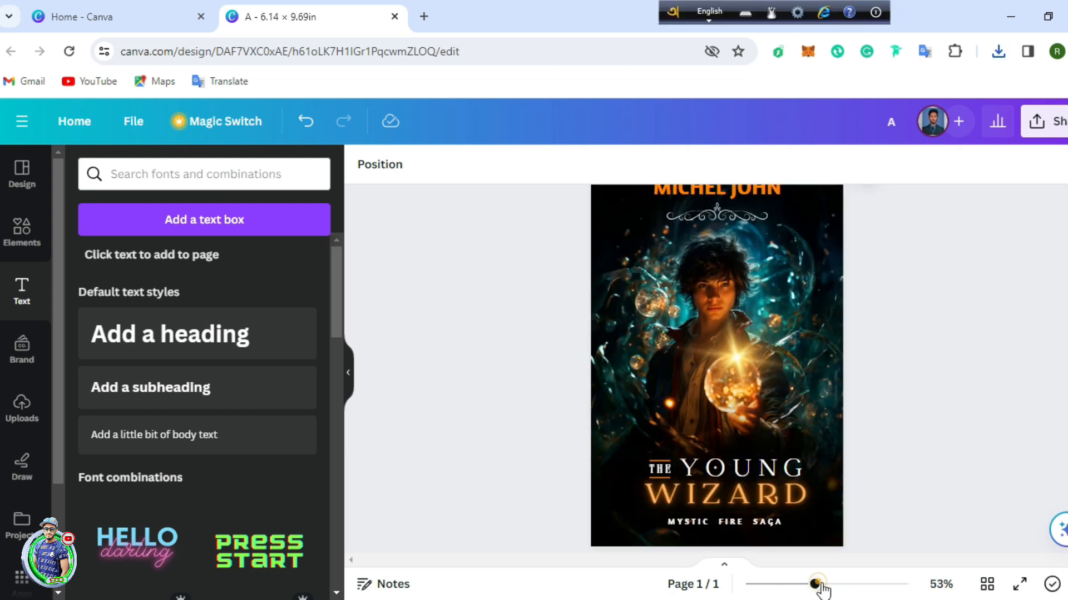
left_click_drag(818, 584, 847, 584)
scroll(971, 445, "down", 5)
left_click(987, 479)
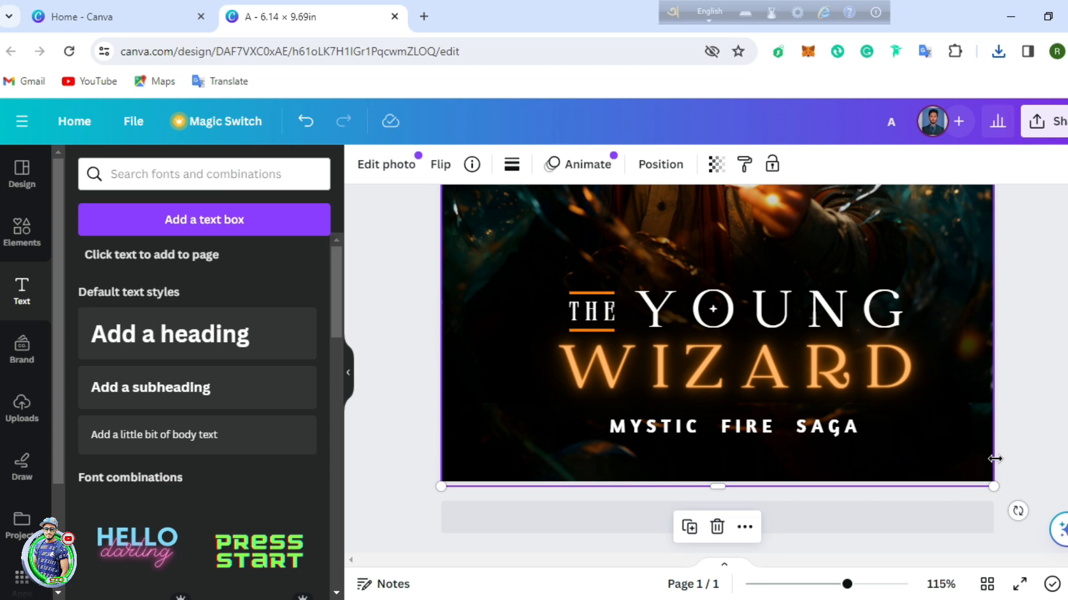
scroll(966, 369, "up", 5)
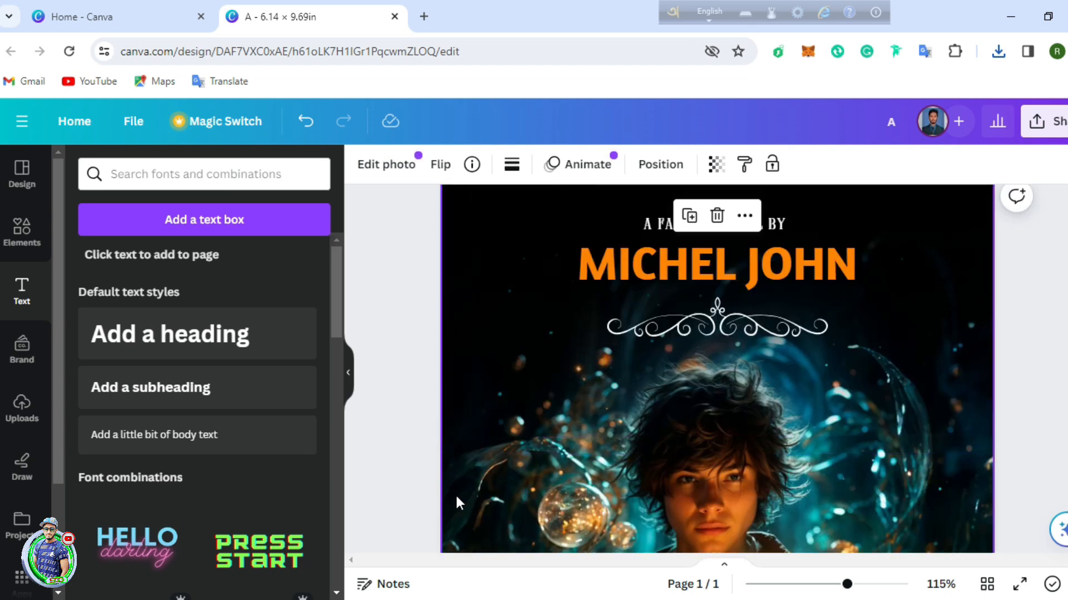
scroll(973, 445, "down", 5)
left_click_drag(992, 482, 997, 489)
scroll(450, 238, "up", 5)
left_click_drag(438, 223, 438, 219)
scroll(1032, 217, "down", 7)
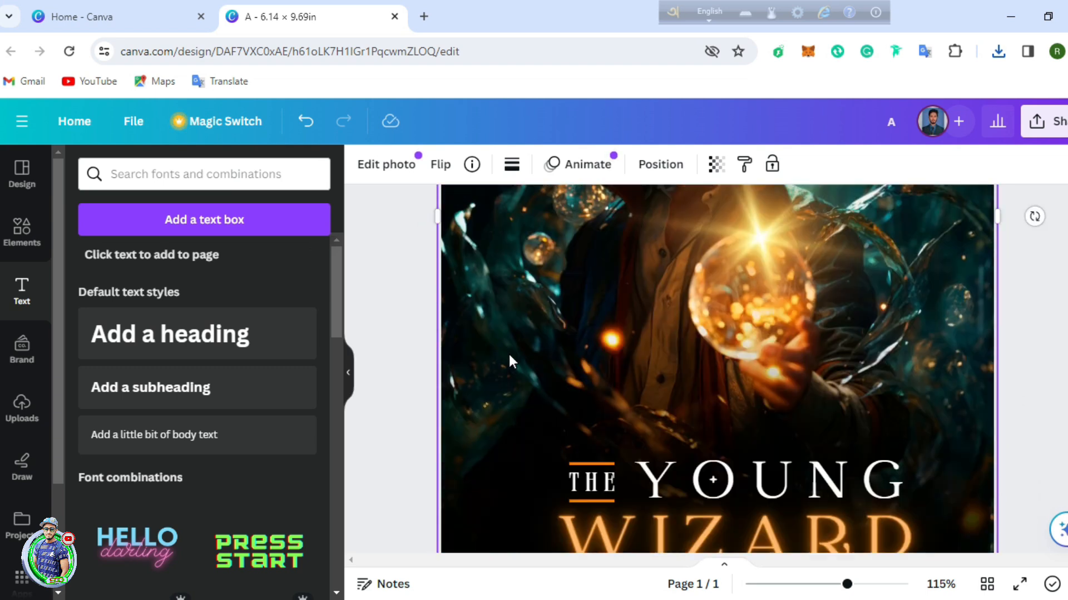
left_click(1051, 350)
scroll(1051, 350, "up", 3)
left_click_drag(847, 585, 815, 585)
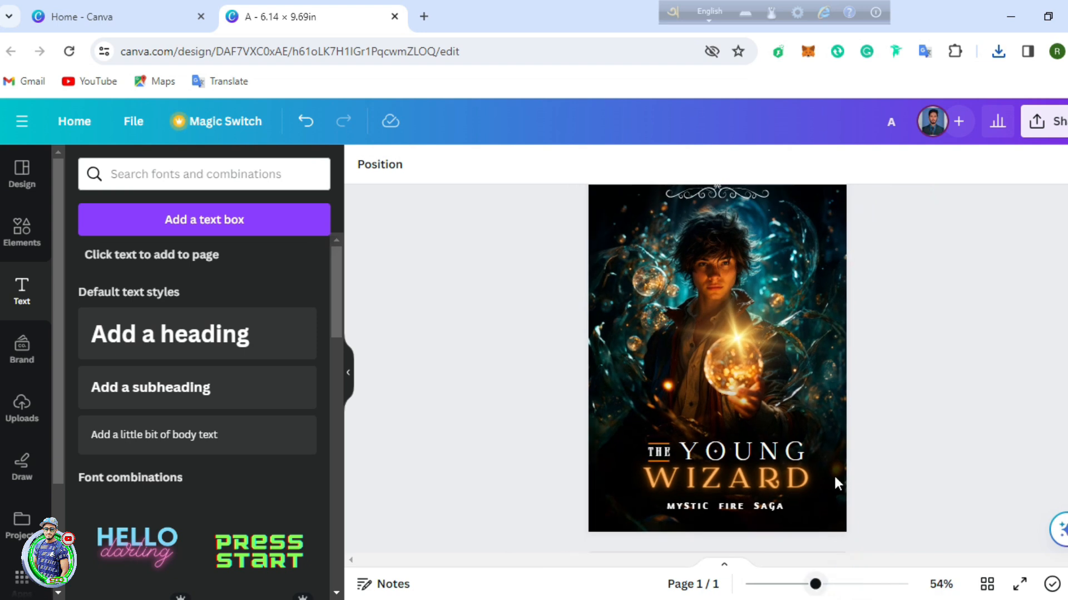
Step: Download the finished cover as a PNG file, saved as A (2).png
left_click(1045, 125)
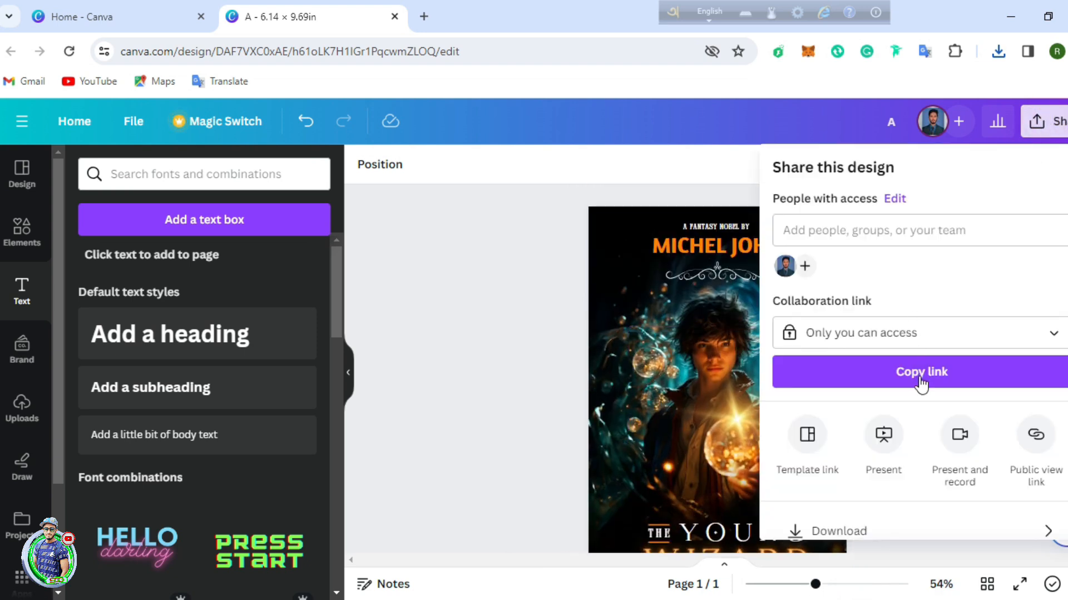
scroll(838, 384, "down", 2)
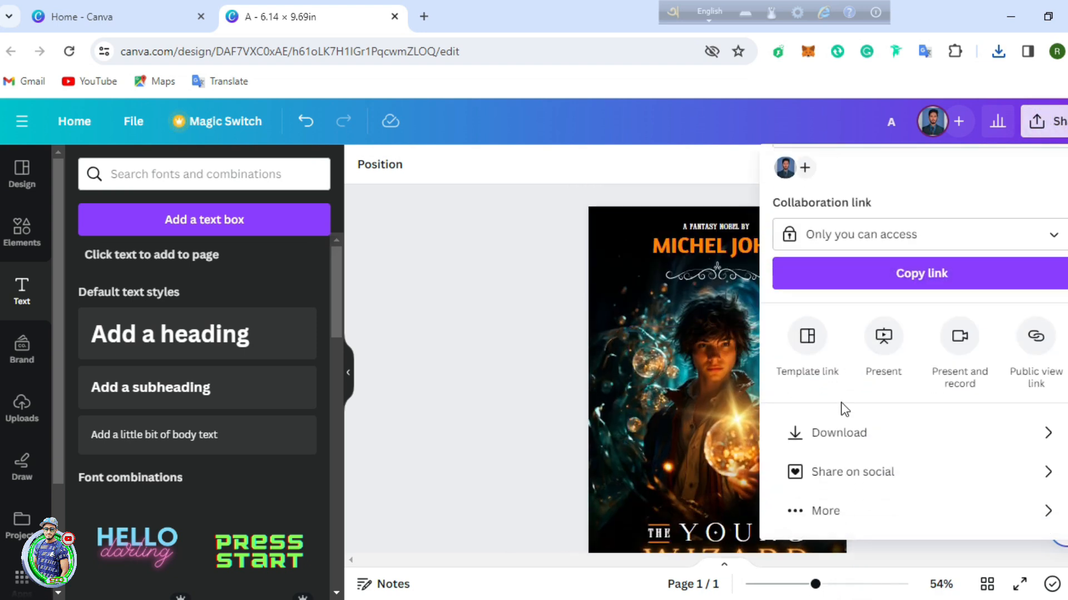
left_click(857, 435)
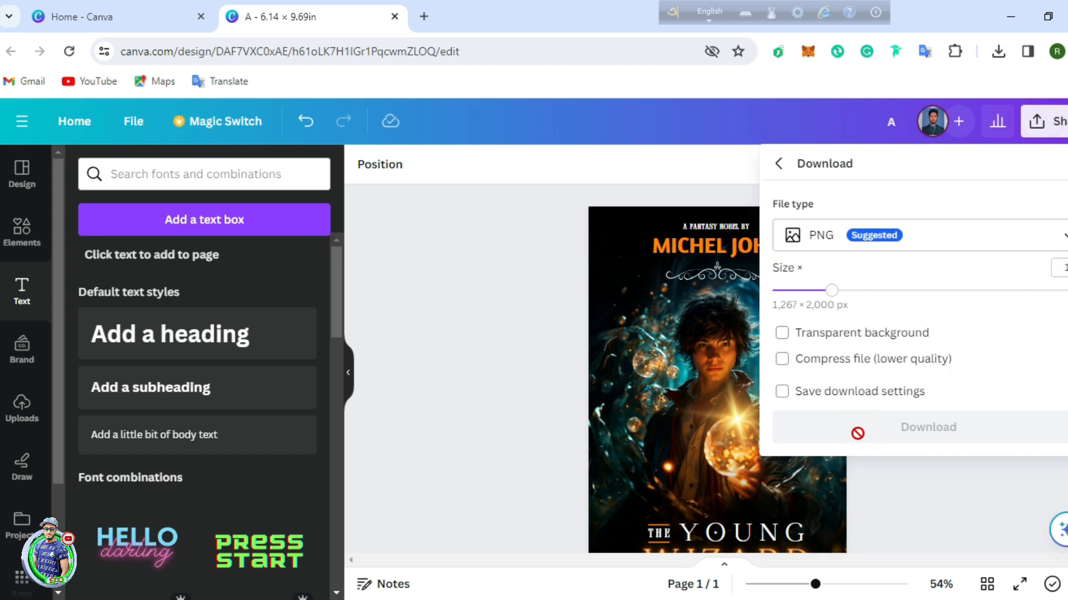
left_click(989, 244)
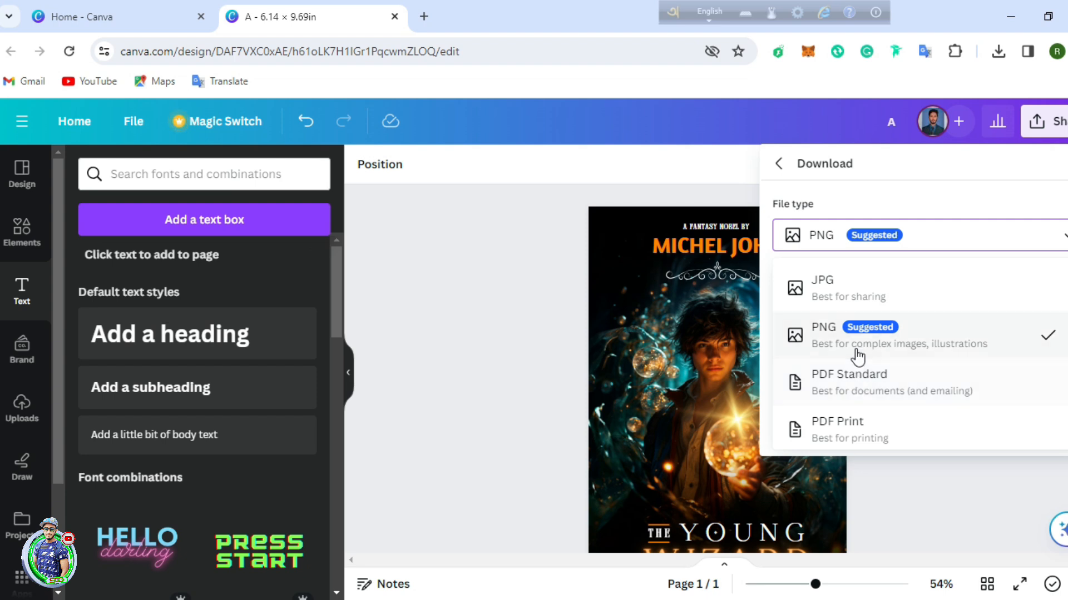
scroll(844, 314, "down", 2)
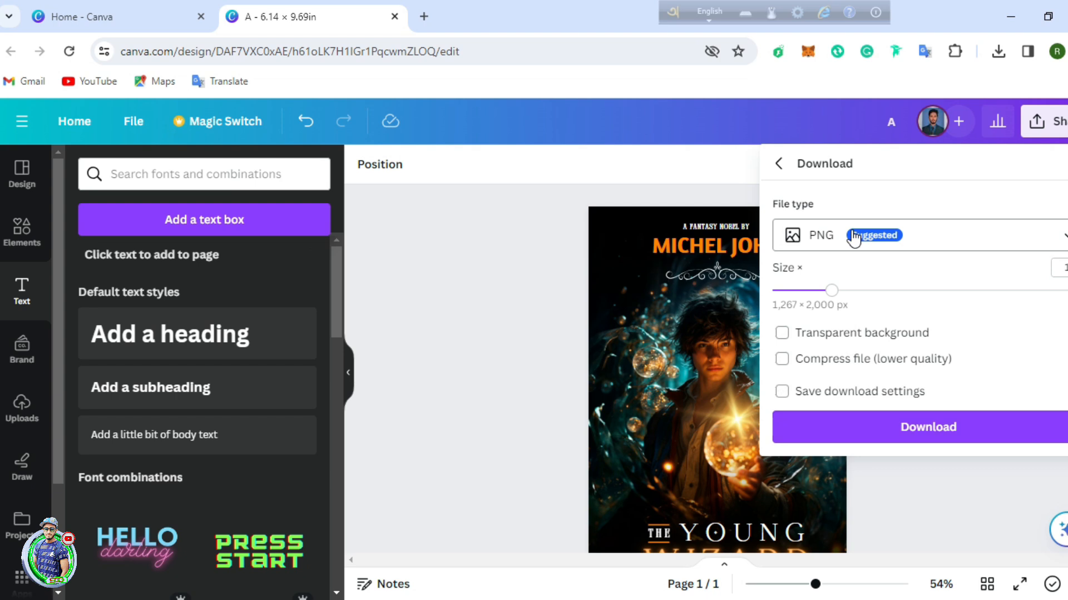
left_click(887, 427)
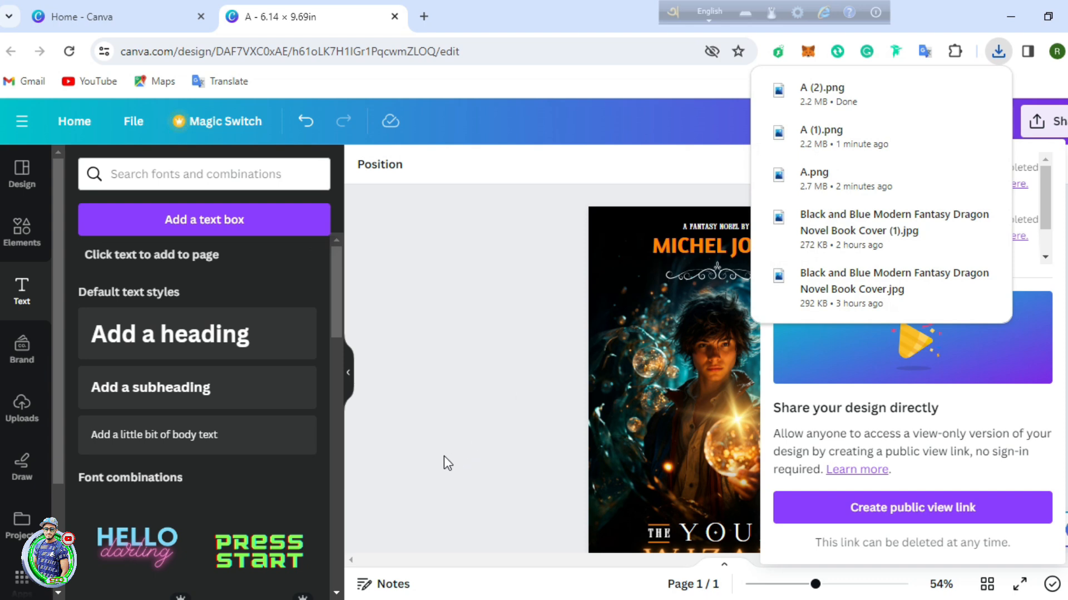
Step: Open A (2).png from Downloads in Photos and inspect the title and tagline
left_click(192, 598)
double_click(202, 195)
scroll(538, 159, "up", 5)
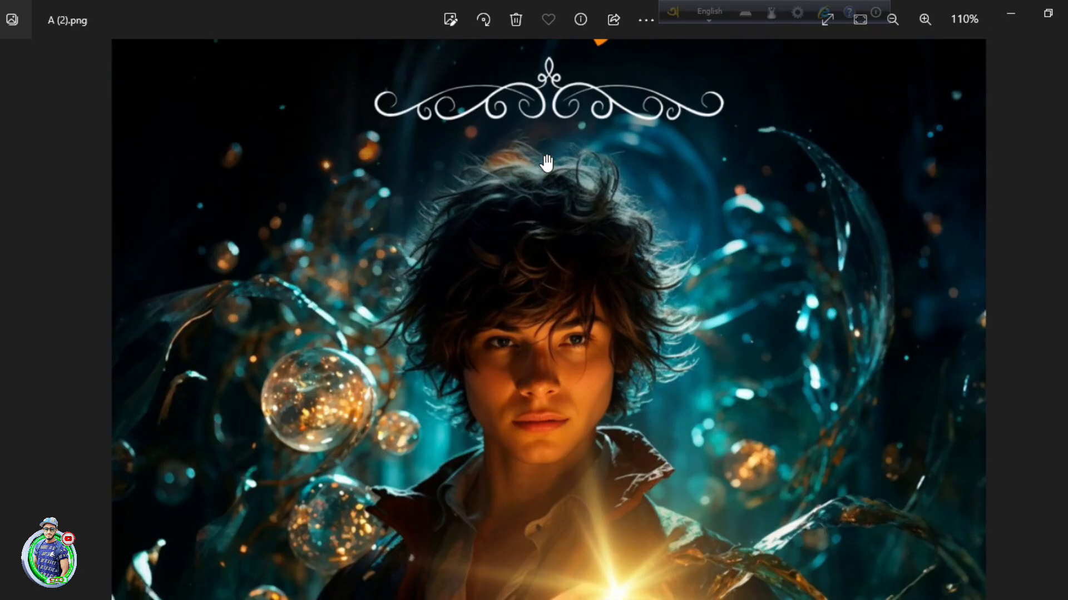
left_click_drag(545, 162, 591, 500)
left_click_drag(616, 420, 620, 100)
left_click_drag(655, 336, 641, 178)
scroll(643, 212, "down", 2)
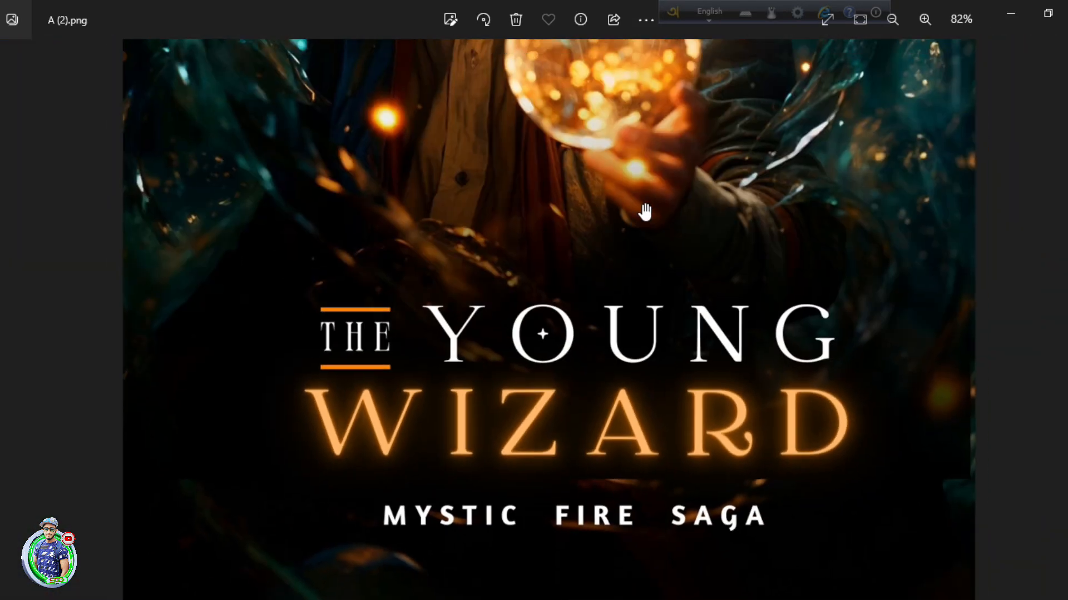
scroll(586, 473, "up", 2)
scroll(587, 473, "up", 1)
scroll(562, 374, "down", 4)
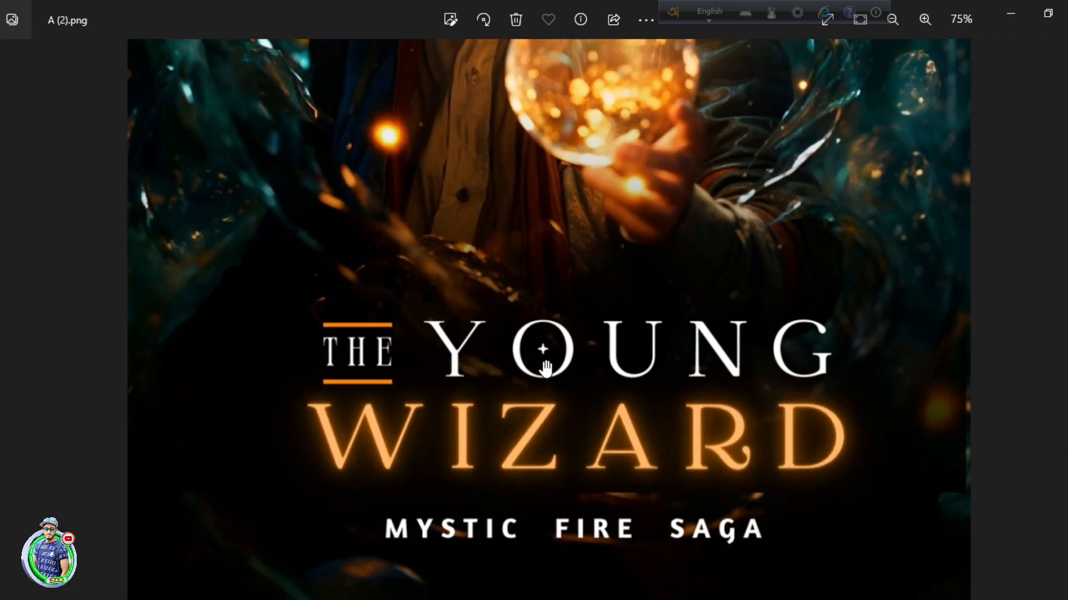